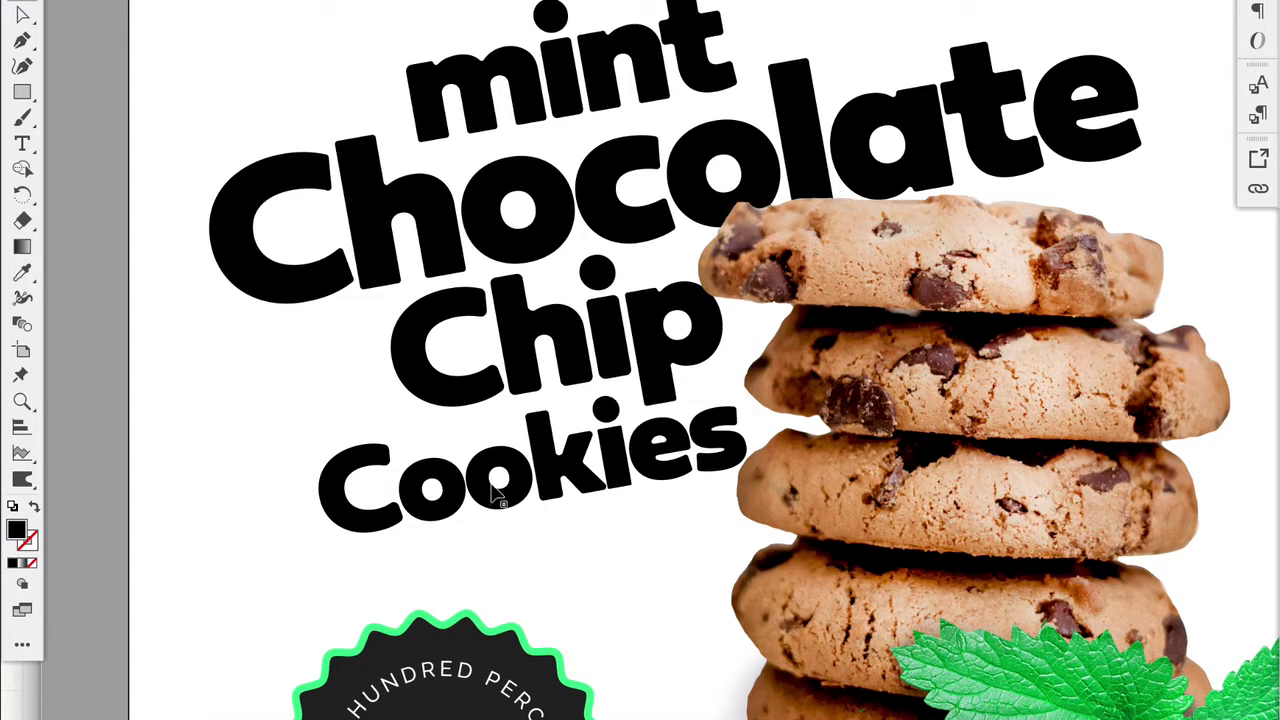
- Shift the word "Cookies" slightly to the left beneath "Chip" in the stacked title
{"action": "left_click_drag", "start_coordinate": [553, 446], "coordinate": [542, 447]}
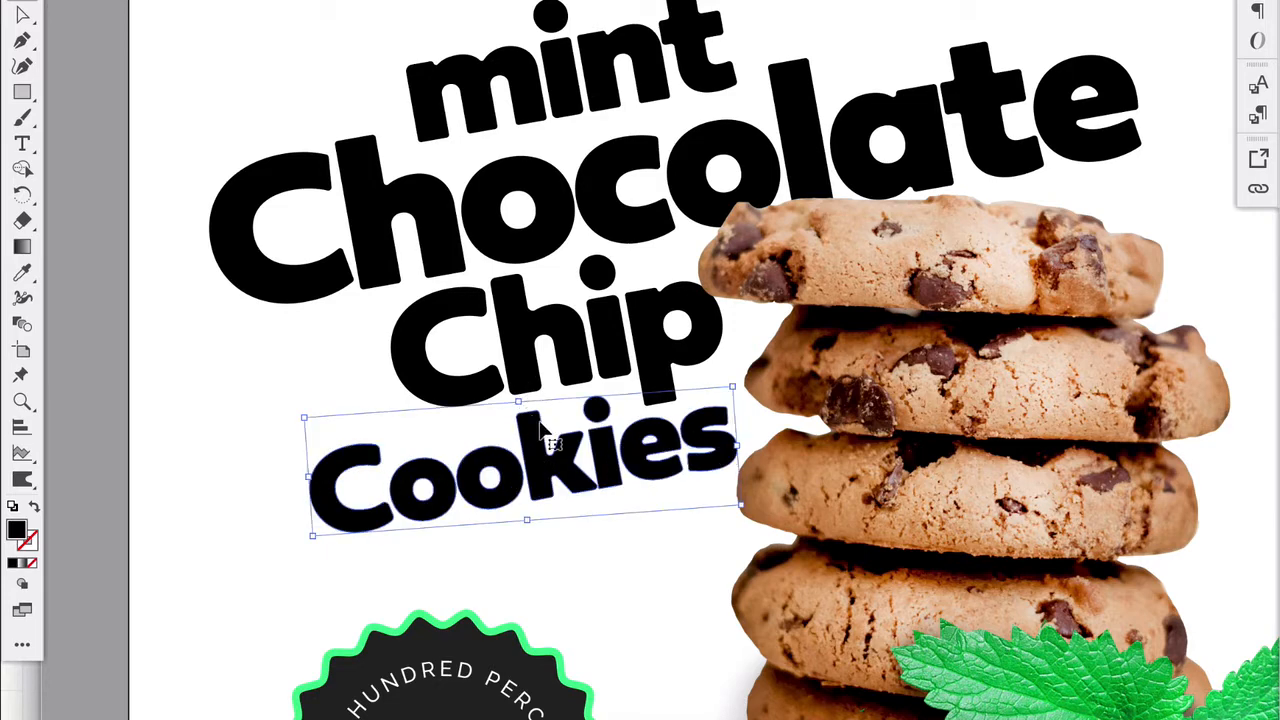
{"action": "left_click", "coordinate": [308, 372]}
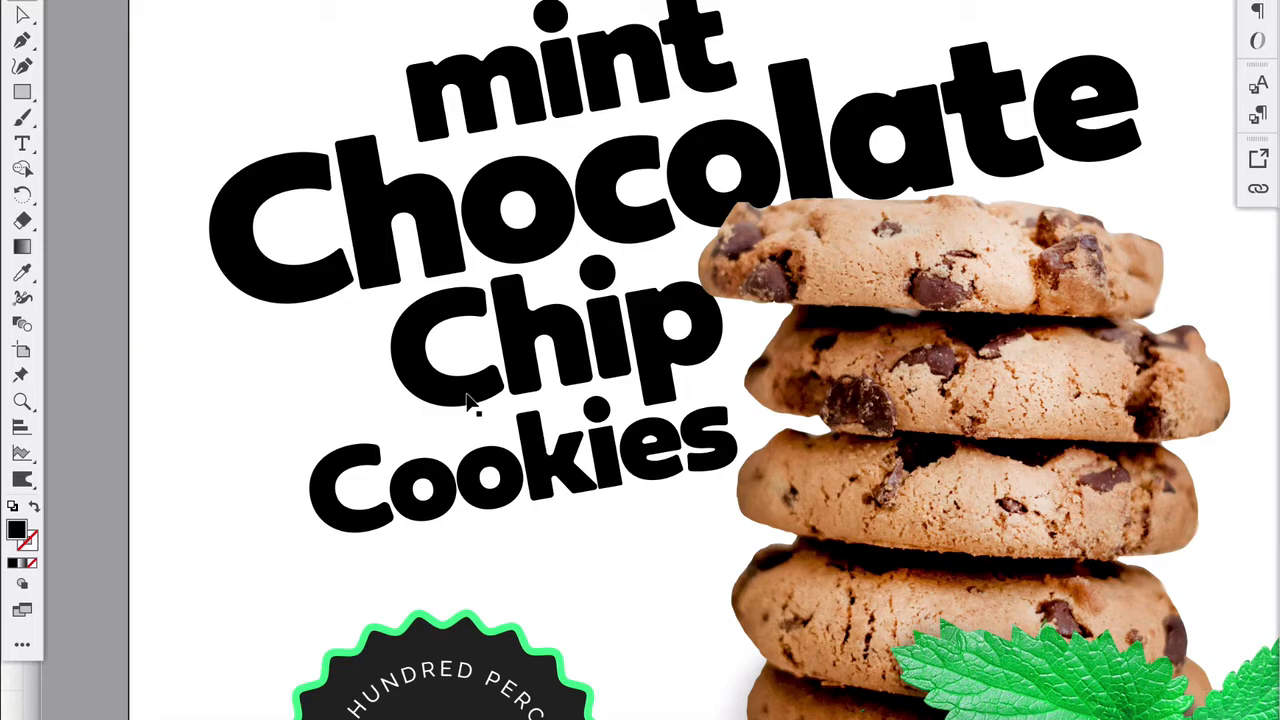
{"action": "left_click", "coordinate": [652, 66]}
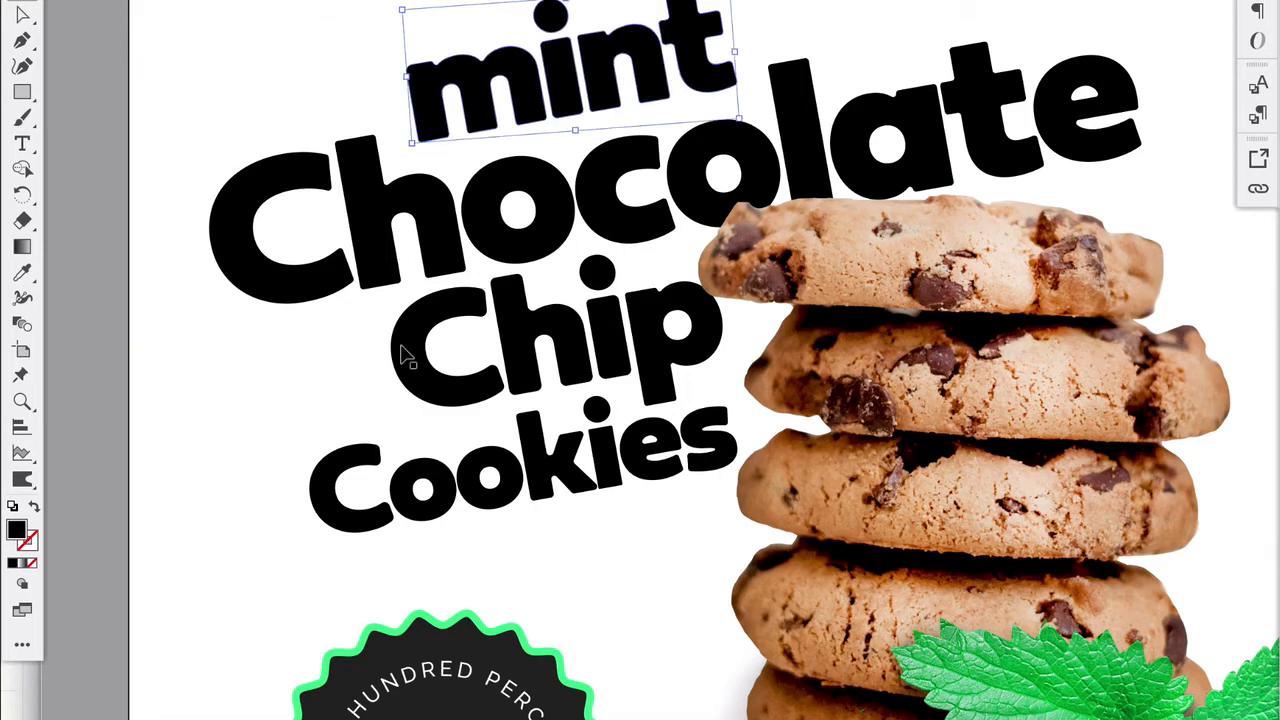
{"action": "left_click", "coordinate": [231, 393]}
{"action": "left_click", "coordinate": [480, 372]}
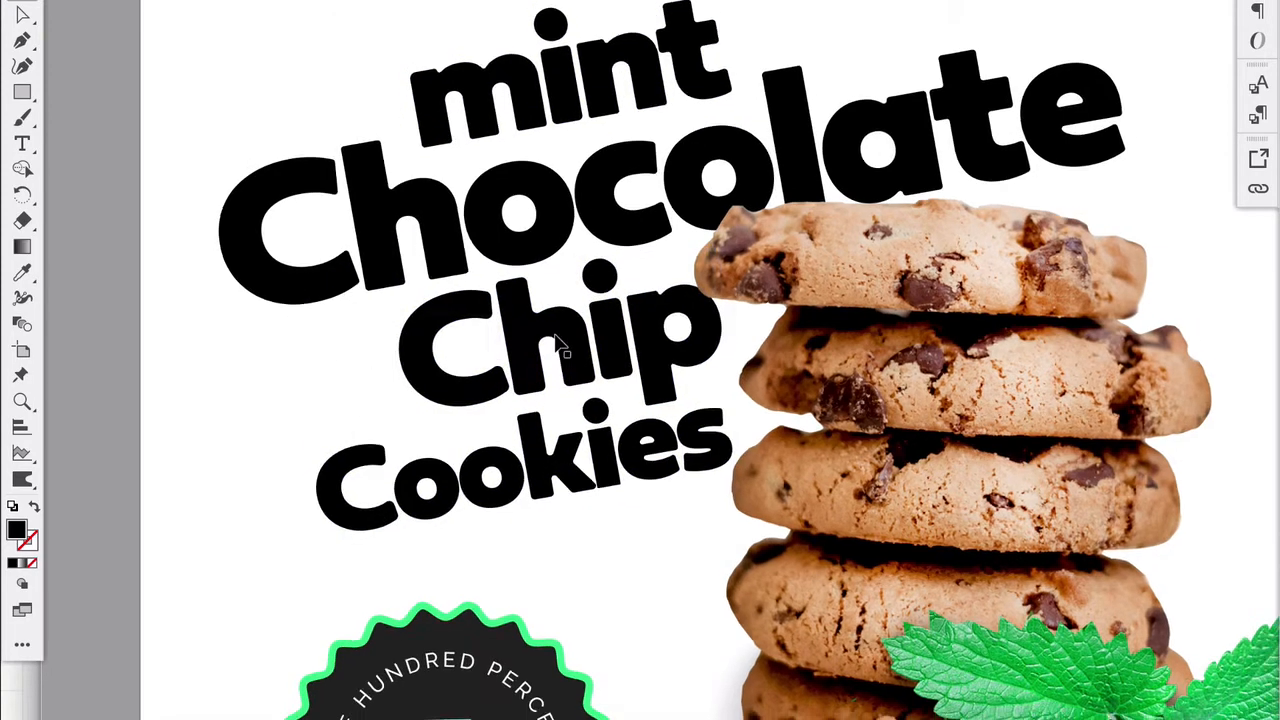
- Examine how the stacked title sits with the cookie stack and badge across the package front
{"action": "scroll", "coordinate": [556, 336], "scroll_direction": "down", "scroll_amount": 4}
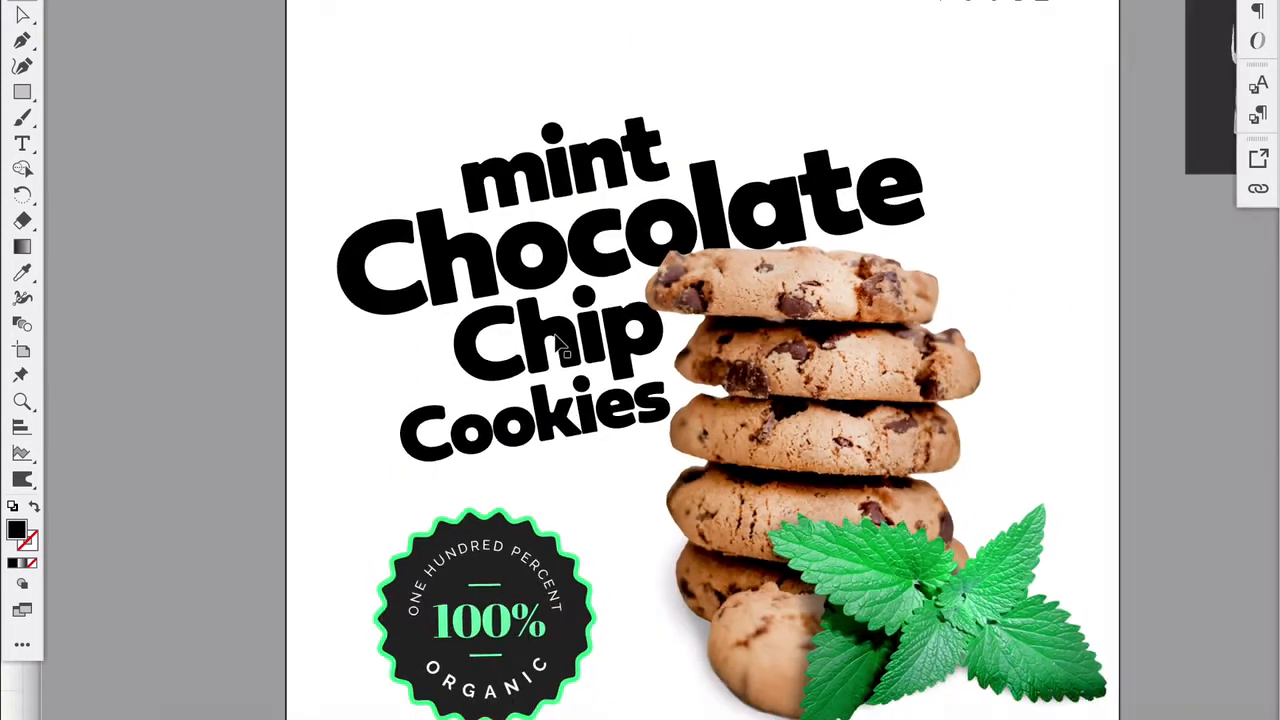
{"action": "scroll", "coordinate": [558, 340], "scroll_direction": "right", "scroll_amount": 3}
{"action": "scroll", "coordinate": [563, 372], "scroll_direction": "down", "scroll_amount": 1}
{"action": "scroll", "coordinate": [585, 380], "scroll_direction": "right", "scroll_amount": 1}
{"action": "scroll", "coordinate": [587, 383], "scroll_direction": "right", "scroll_amount": 1}
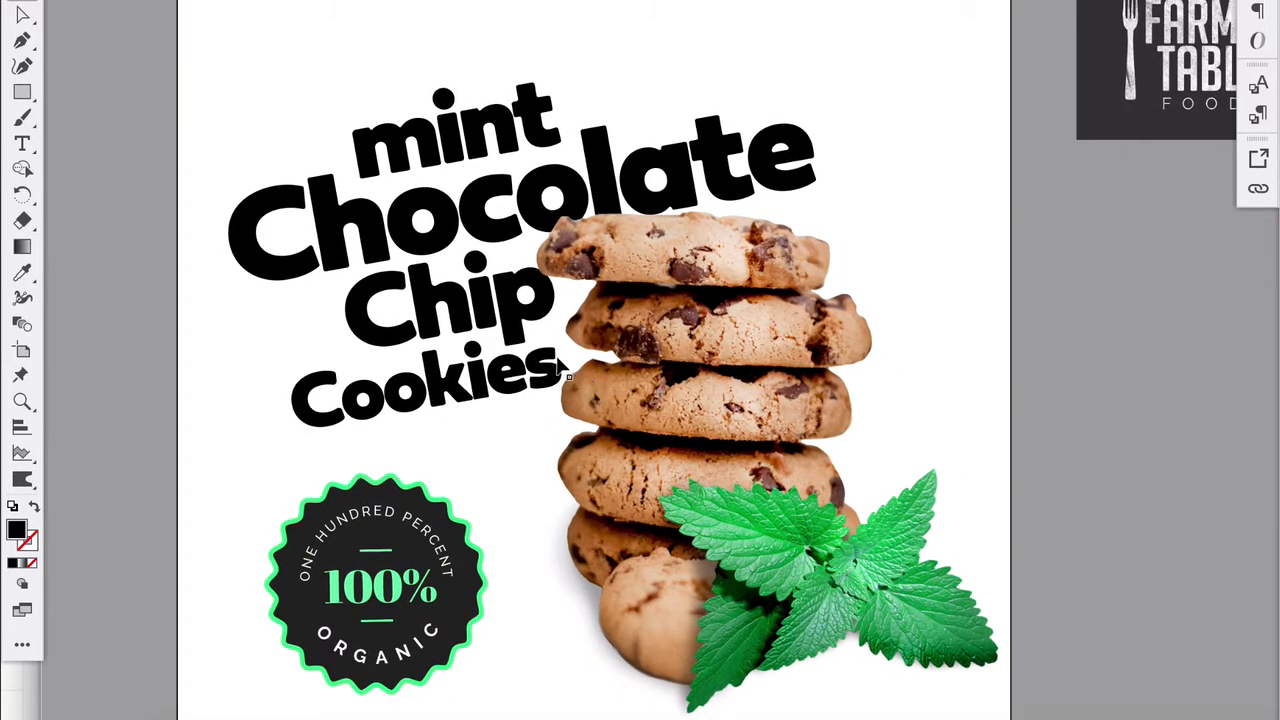
{"action": "scroll", "coordinate": [470, 345], "scroll_direction": "down", "scroll_amount": 3}
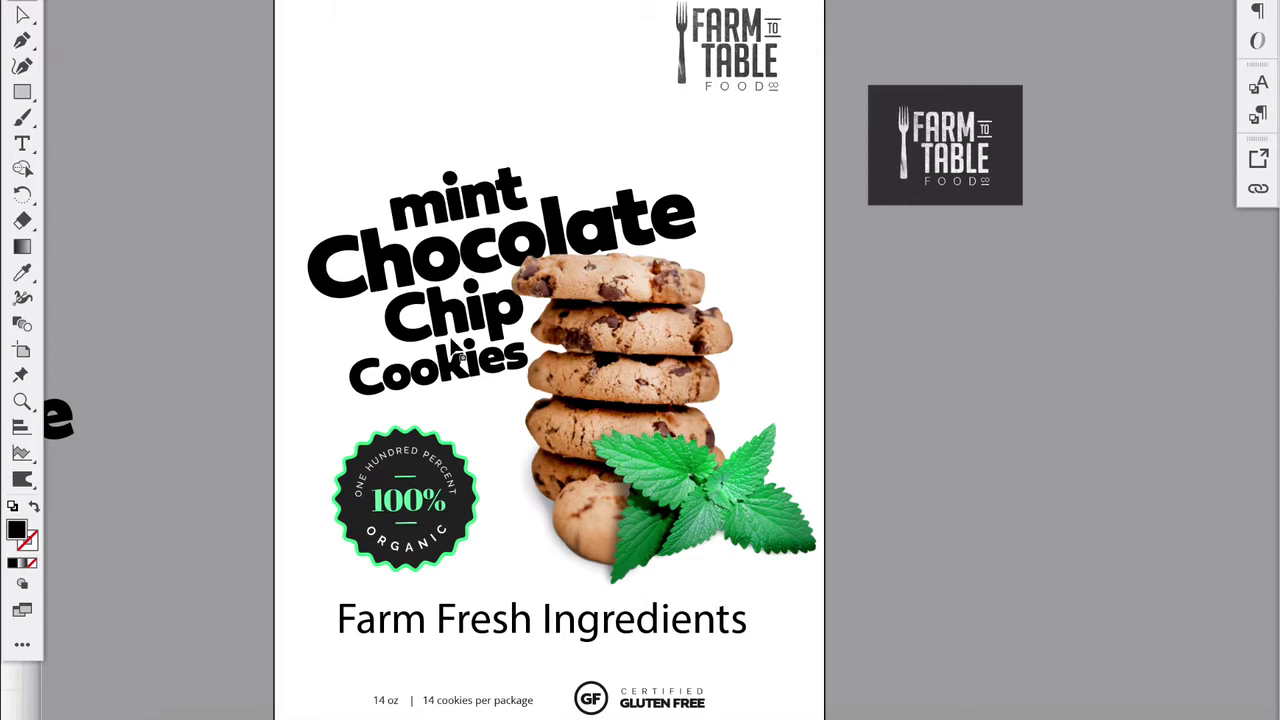
{"action": "scroll", "coordinate": [313, 335], "scroll_direction": "up", "scroll_amount": 5}
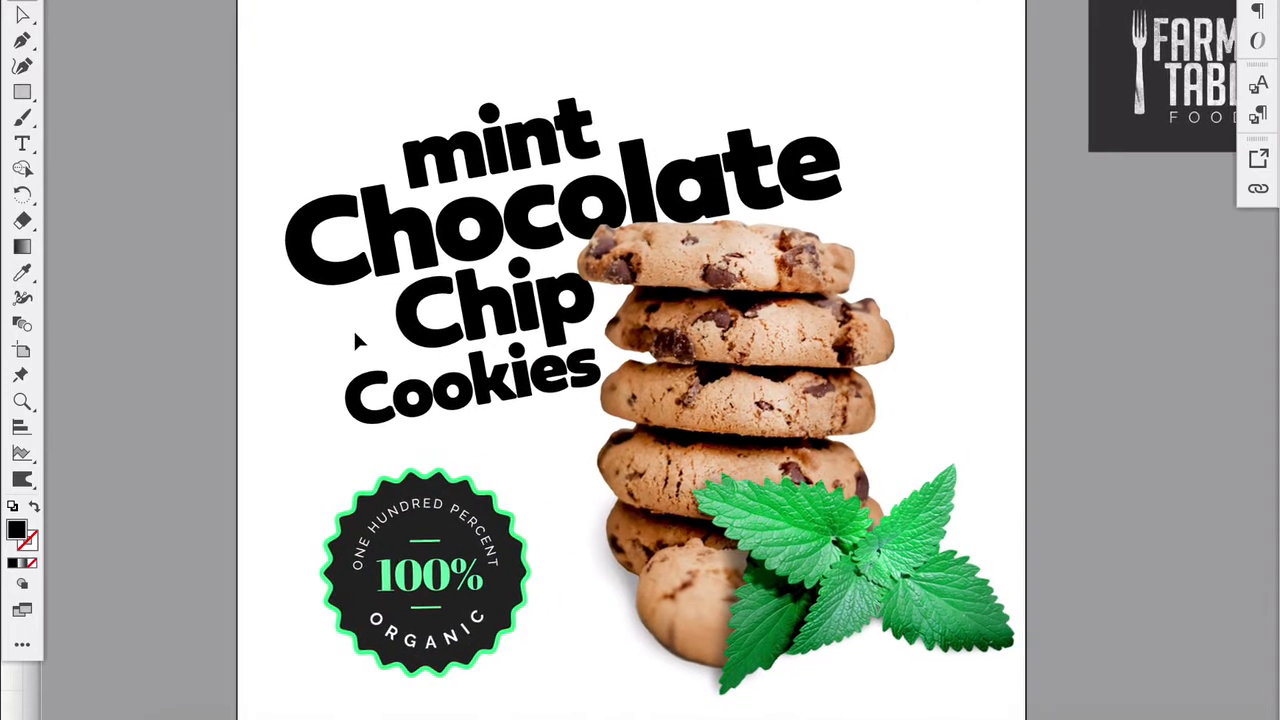
{"action": "scroll", "coordinate": [357, 341], "scroll_direction": "right", "scroll_amount": 3}
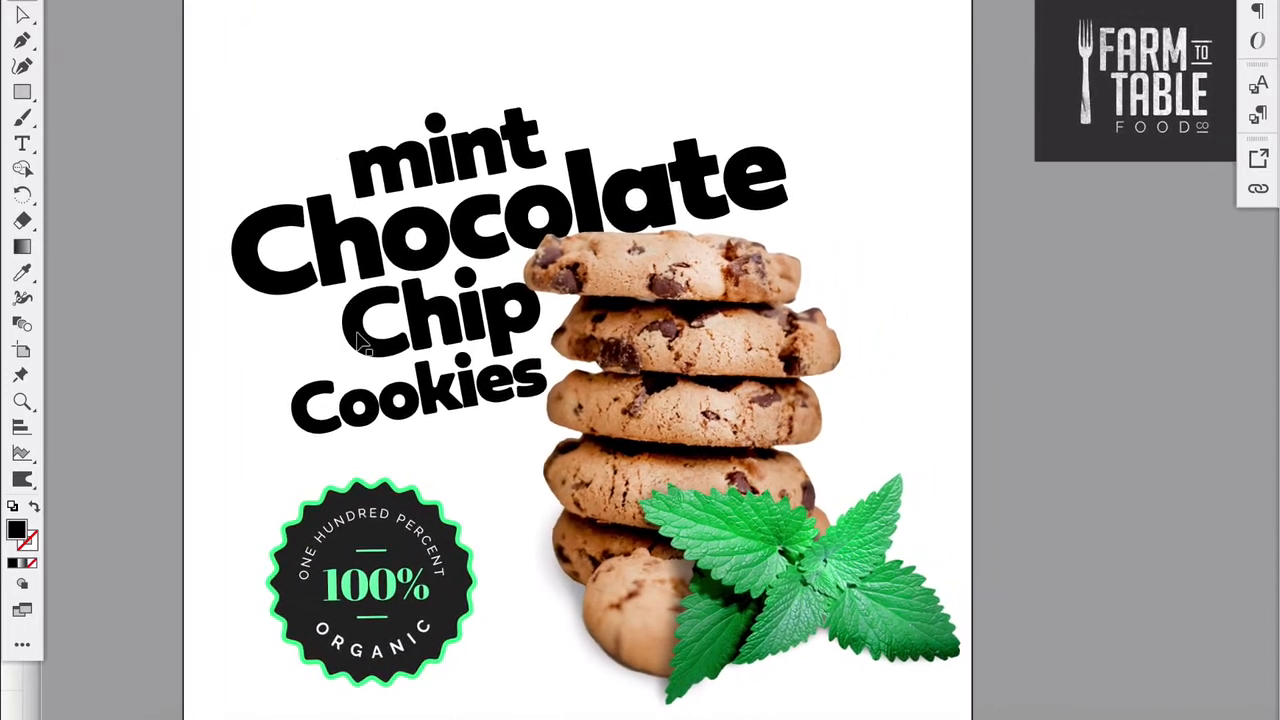
- Recolor the whole "mint Chocolate Chip Cookies" title dark brown, sampled from a chocolate chip in the second cookie of the photo
{"action": "left_click", "coordinate": [310, 272]}
{"action": "left_click_drag", "start_coordinate": [561, 301], "coordinate": [823, 405]}
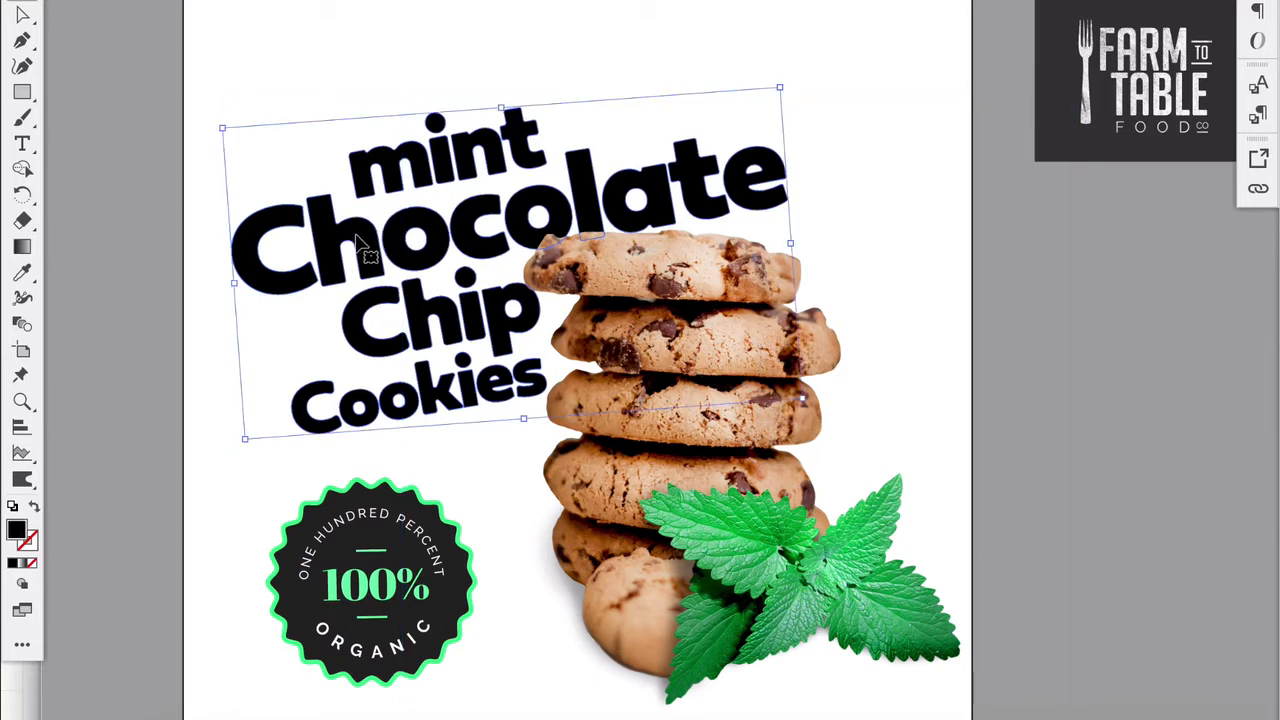
{"action": "left_click", "coordinate": [24, 273]}
{"action": "left_click", "coordinate": [24, 274]}
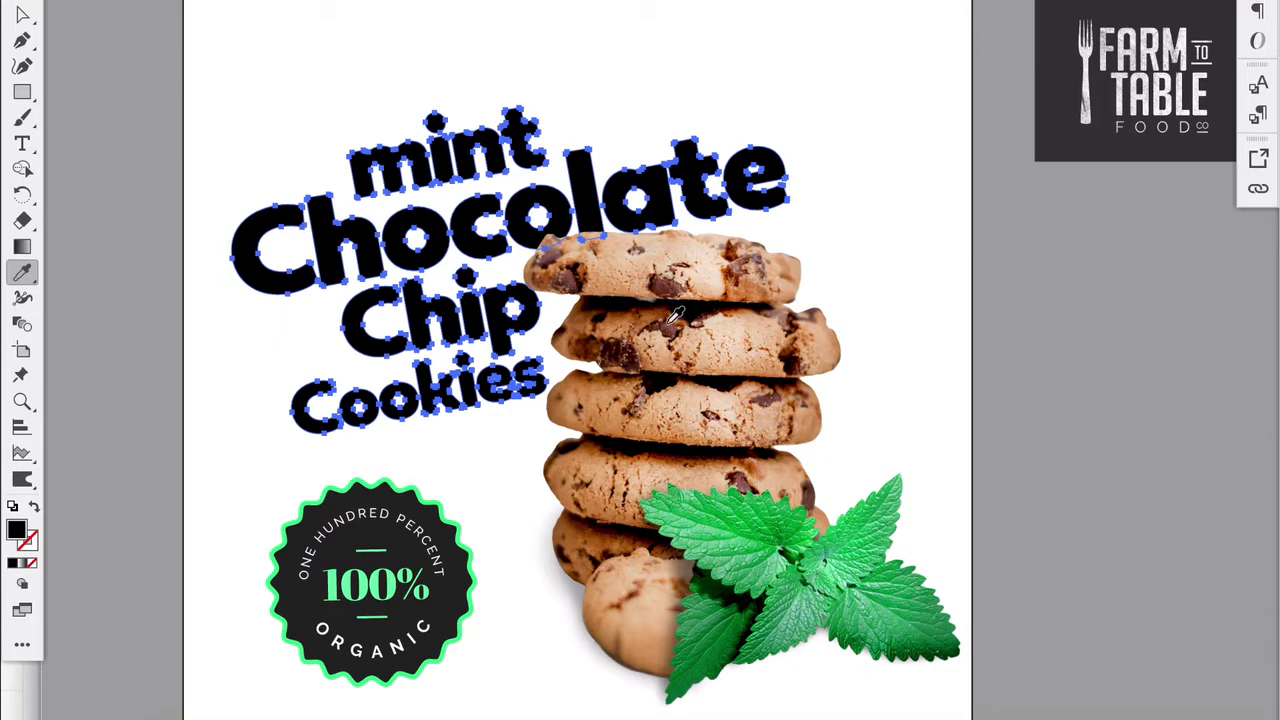
{"action": "scroll", "coordinate": [678, 318], "scroll_direction": "up", "scroll_amount": 3}
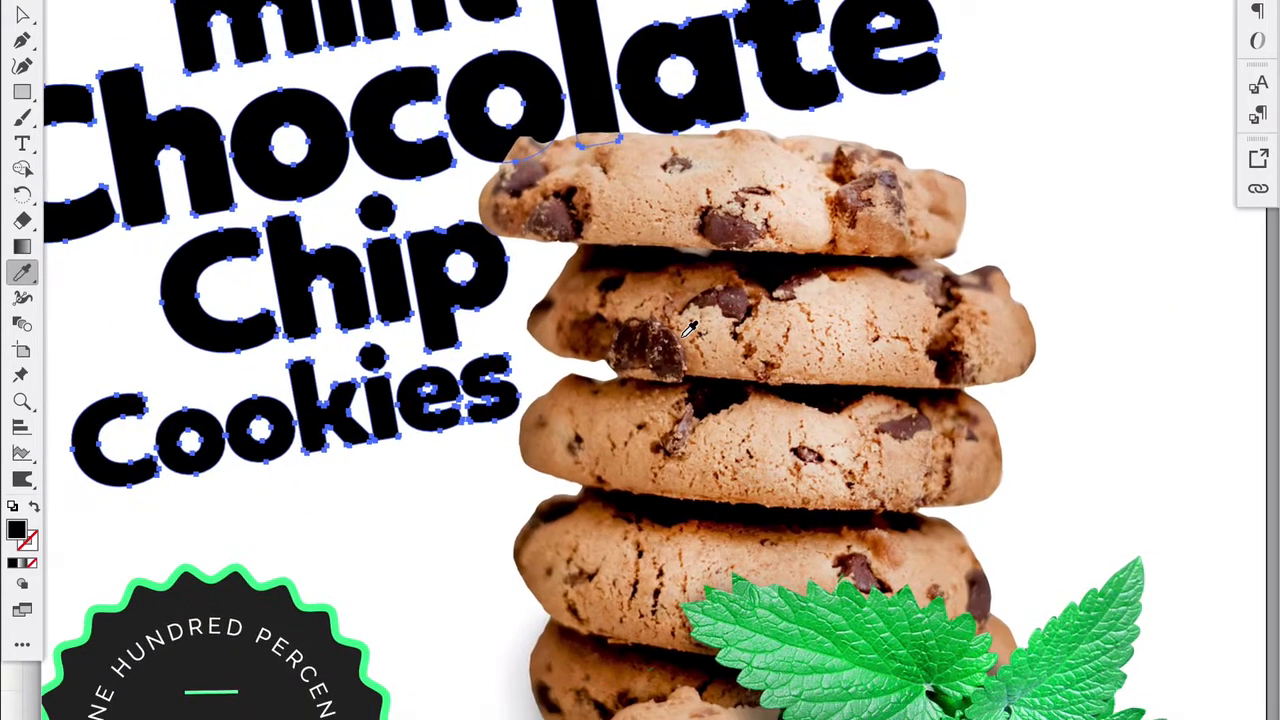
{"action": "left_click", "coordinate": [737, 291]}
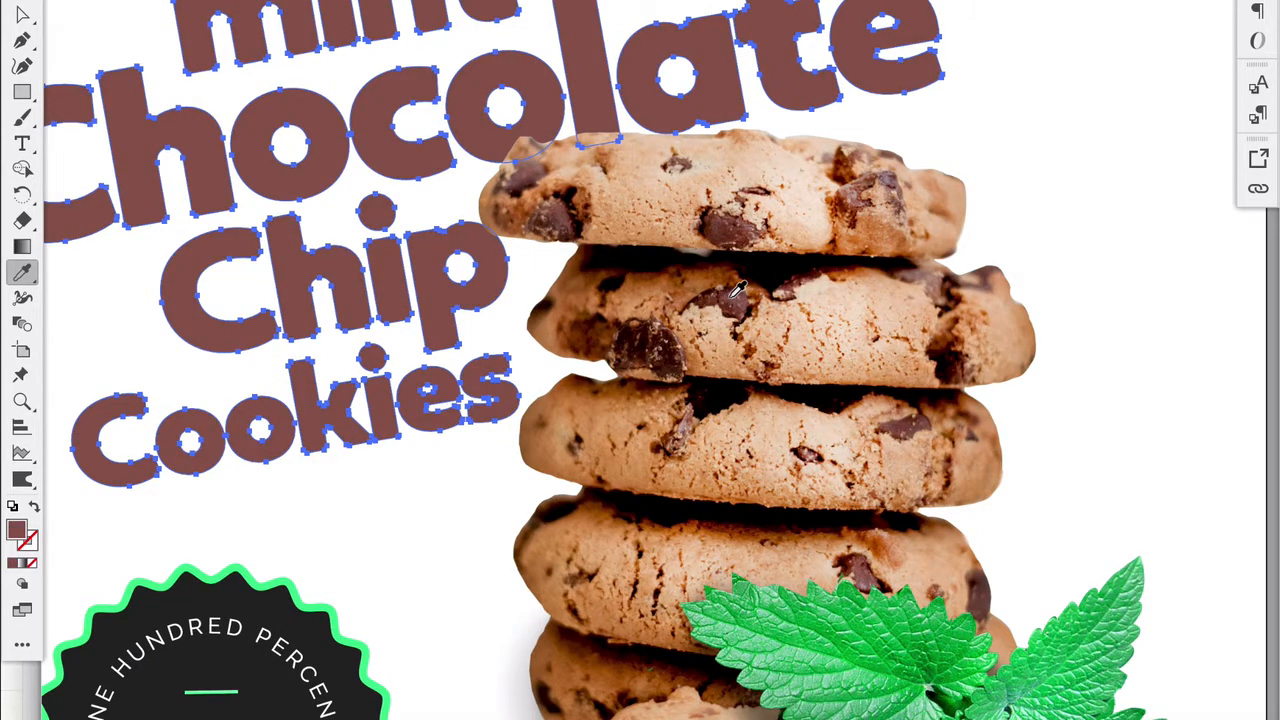
{"action": "left_click", "coordinate": [676, 355]}
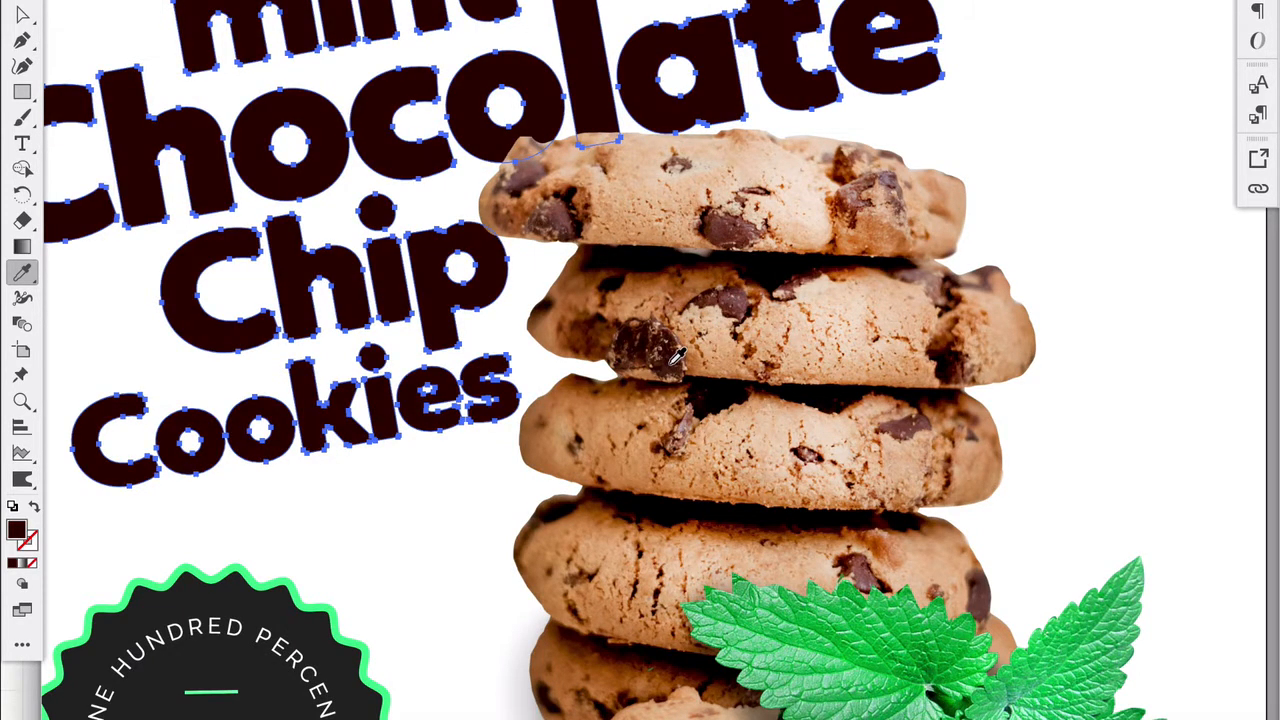
{"action": "left_click", "coordinate": [678, 354]}
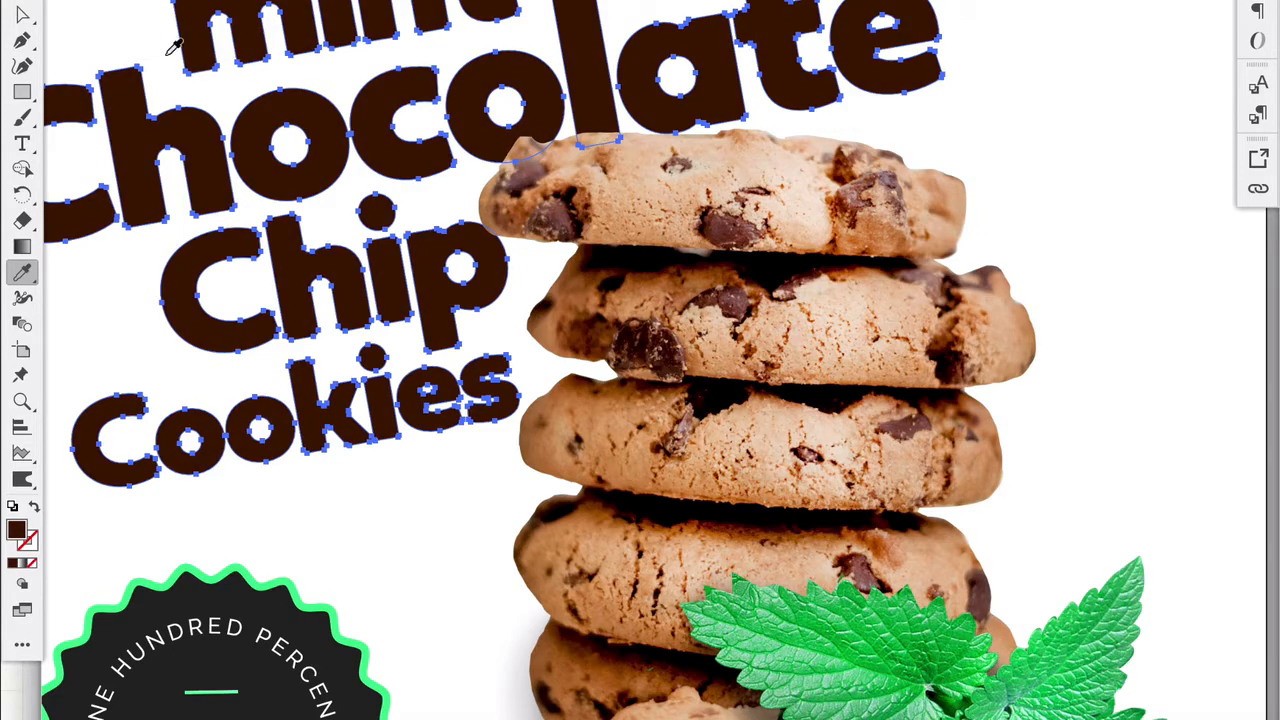
{"action": "left_click", "coordinate": [19, 6]}
{"action": "scroll", "coordinate": [366, 264], "scroll_direction": "down", "scroll_amount": 4}
{"action": "scroll", "coordinate": [366, 264], "scroll_direction": "left", "scroll_amount": 2}
{"action": "scroll", "coordinate": [366, 264], "scroll_direction": "up", "scroll_amount": 2}
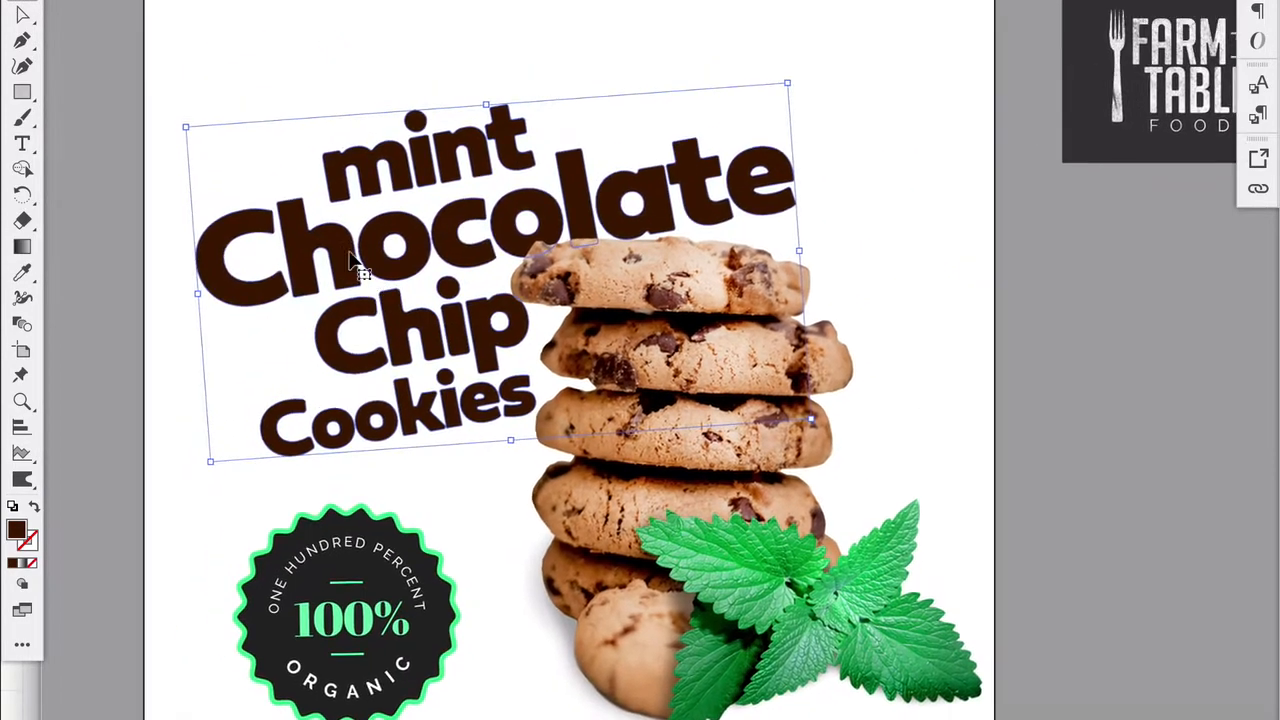
{"action": "left_click", "coordinate": [233, 67]}
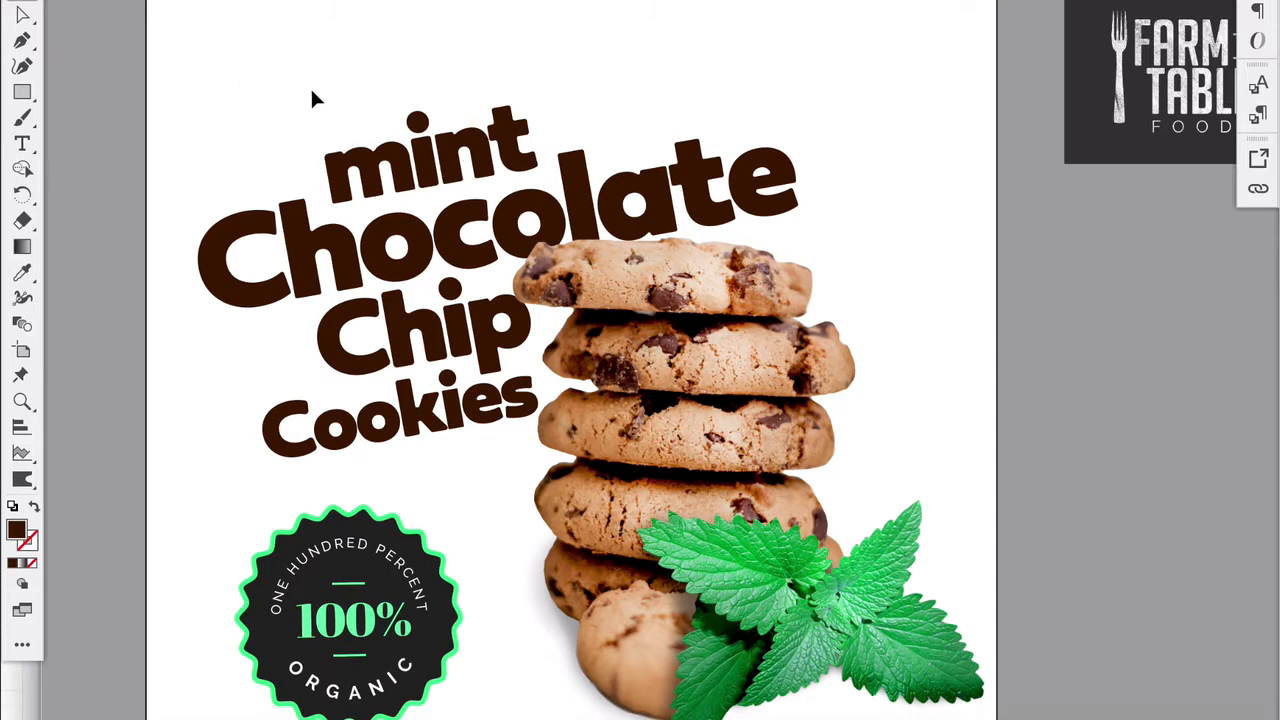
{"action": "left_click_drag", "start_coordinate": [311, 90], "coordinate": [519, 154]}
{"action": "left_click", "coordinate": [616, 275], "text": "shift"}
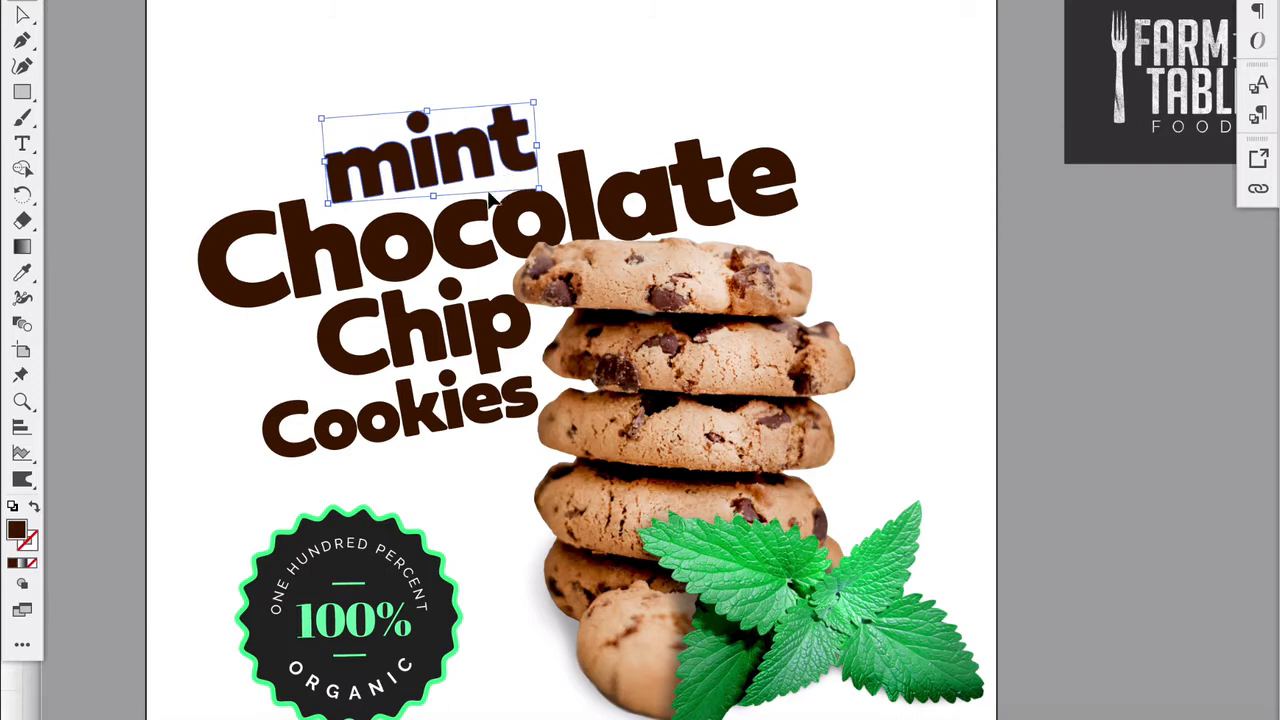
{"action": "left_click", "coordinate": [262, 130]}
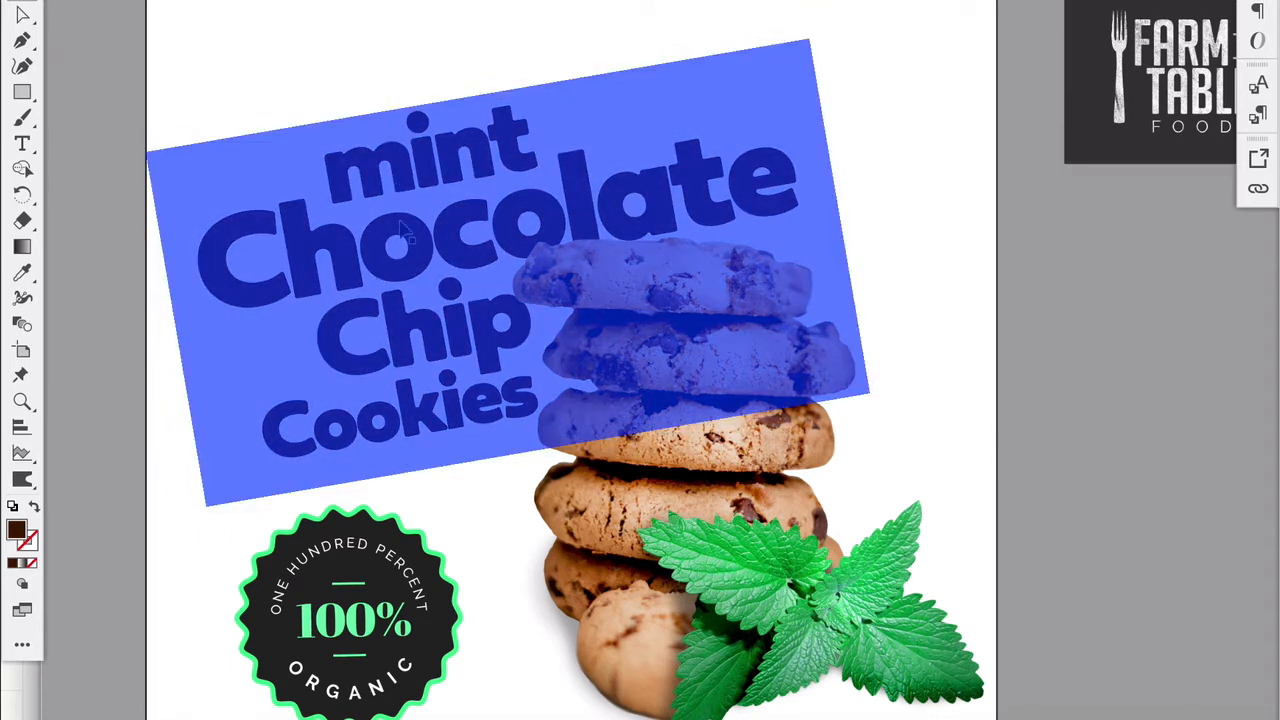
- Recolor only the word "mint" with a green sampled from the mint leaves
{"action": "left_click_drag", "start_coordinate": [322, 62], "coordinate": [530, 155]}
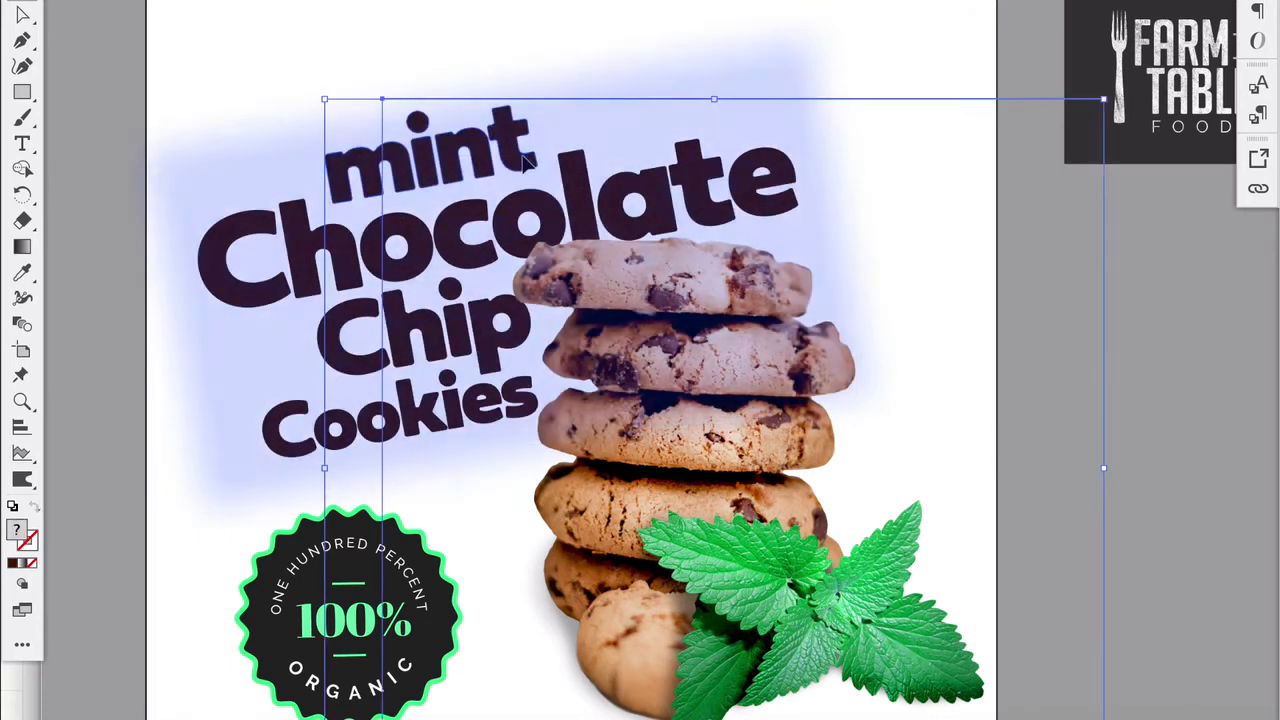
{"action": "left_click", "coordinate": [609, 286], "text": "shift"}
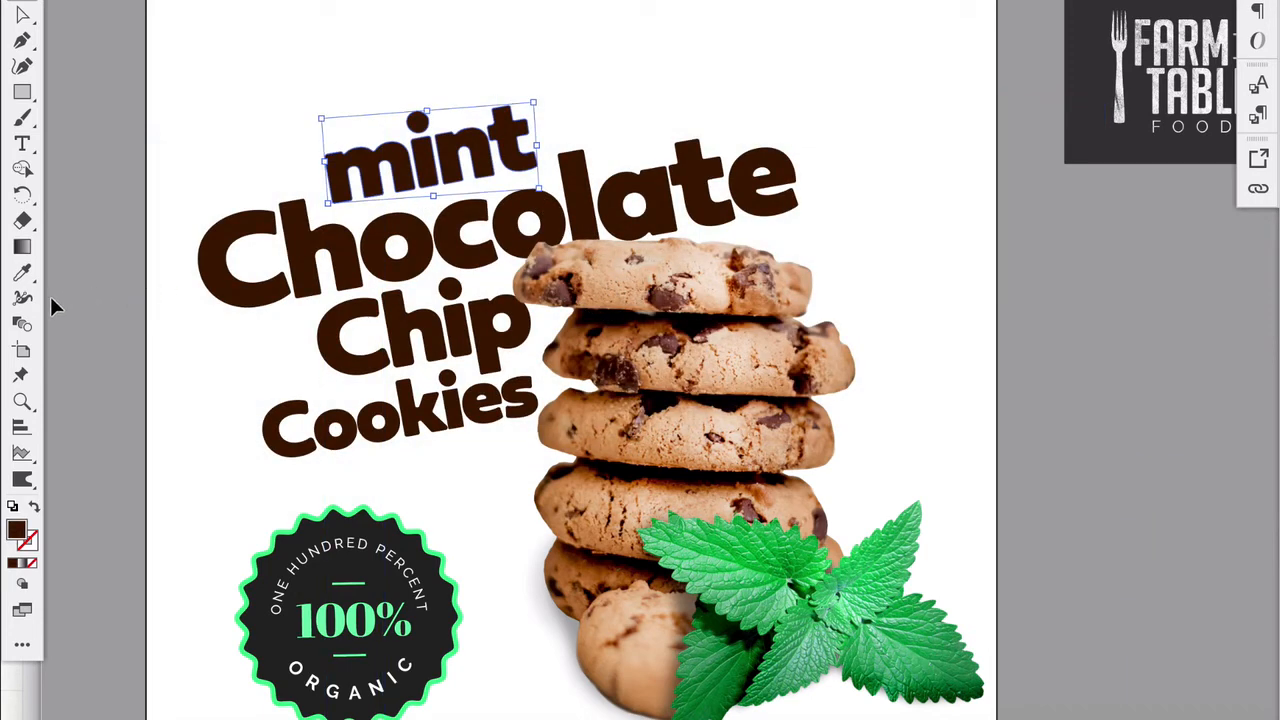
{"action": "left_click", "coordinate": [22, 272]}
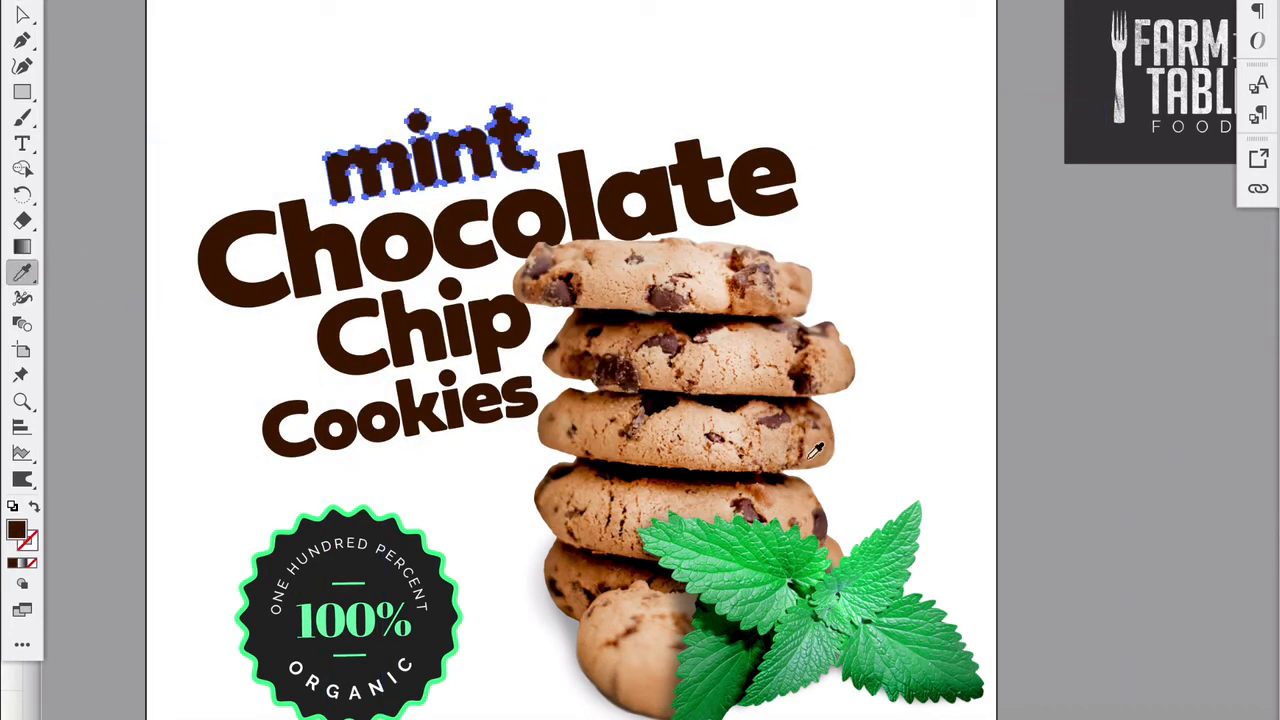
{"action": "left_click", "coordinate": [757, 539]}
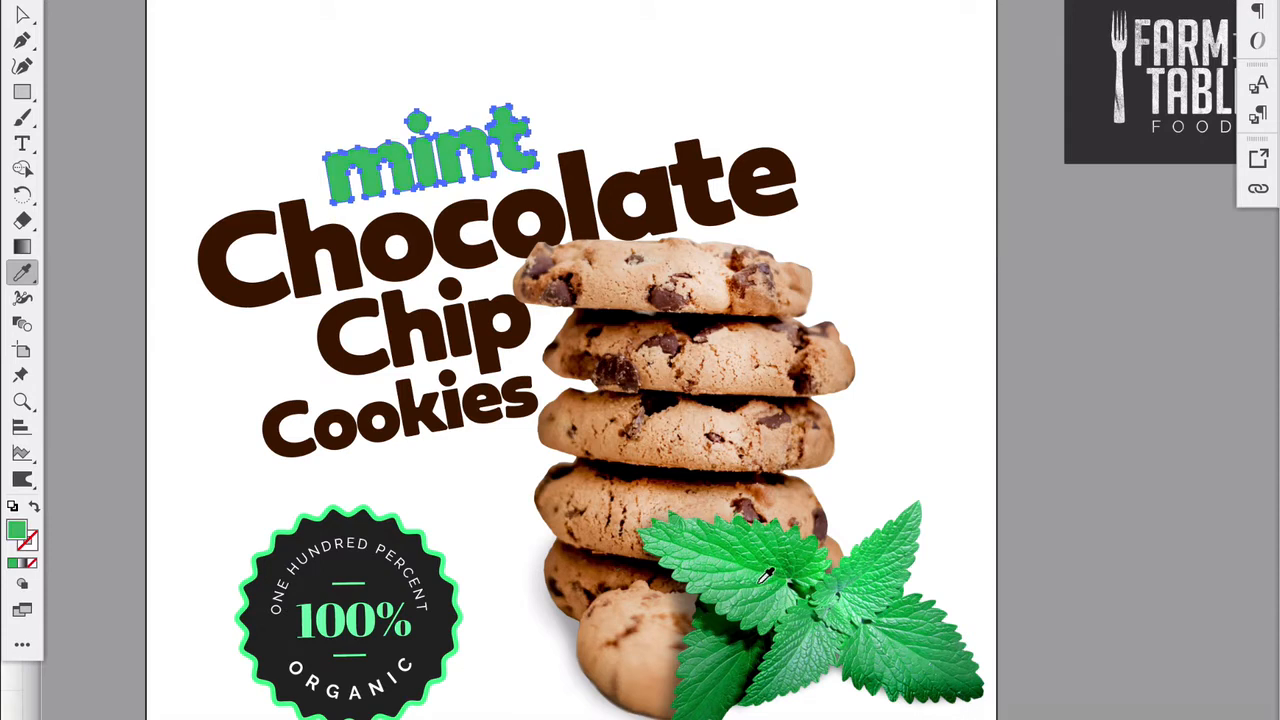
{"action": "left_click", "coordinate": [22, 14]}
{"action": "left_click", "coordinate": [84, 190]}
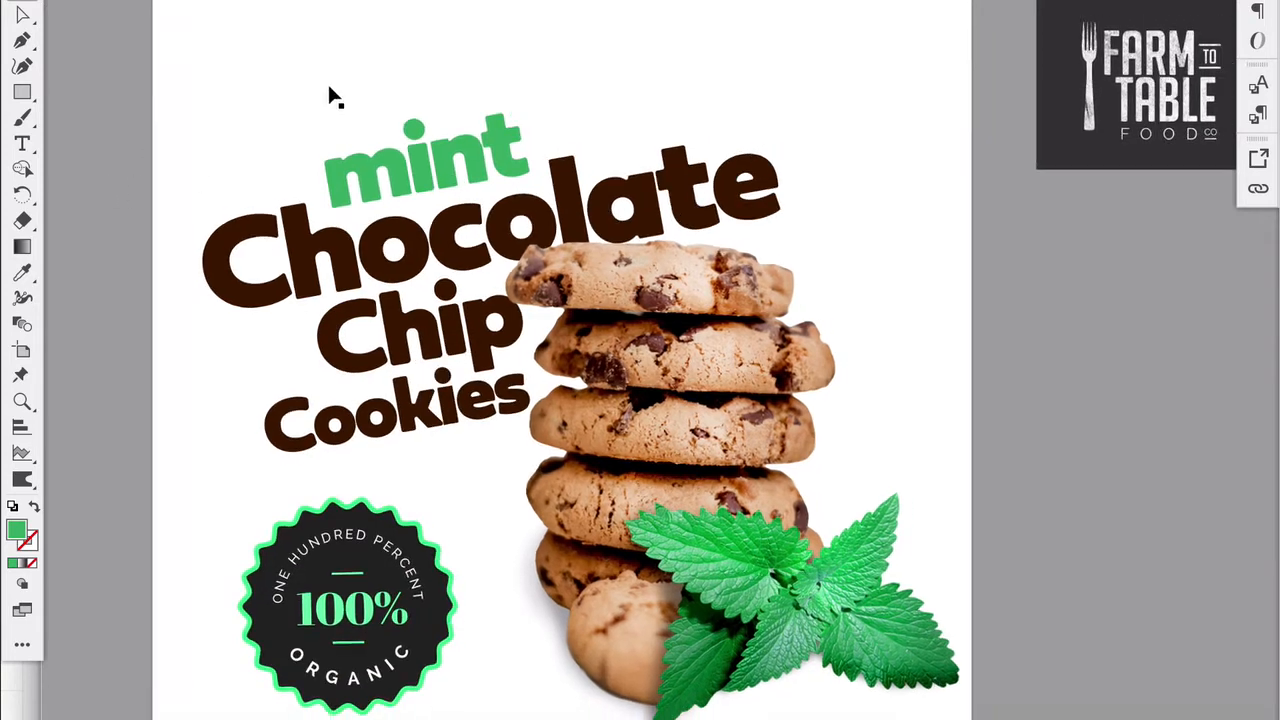
- Set the fill of the word "mint" to the lighter green 44BC74
{"action": "left_click_drag", "start_coordinate": [327, 82], "coordinate": [516, 170]}
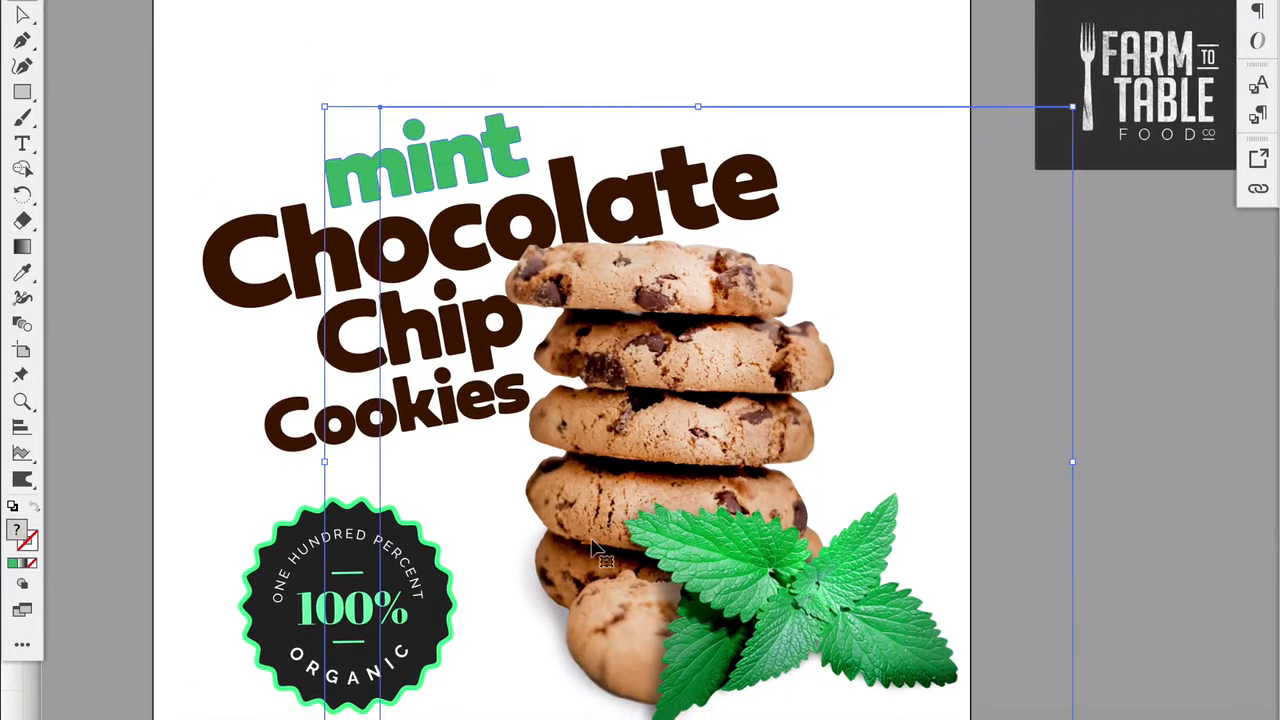
{"action": "left_click", "coordinate": [683, 564], "text": "shift"}
{"action": "double_click", "coordinate": [11, 531]}
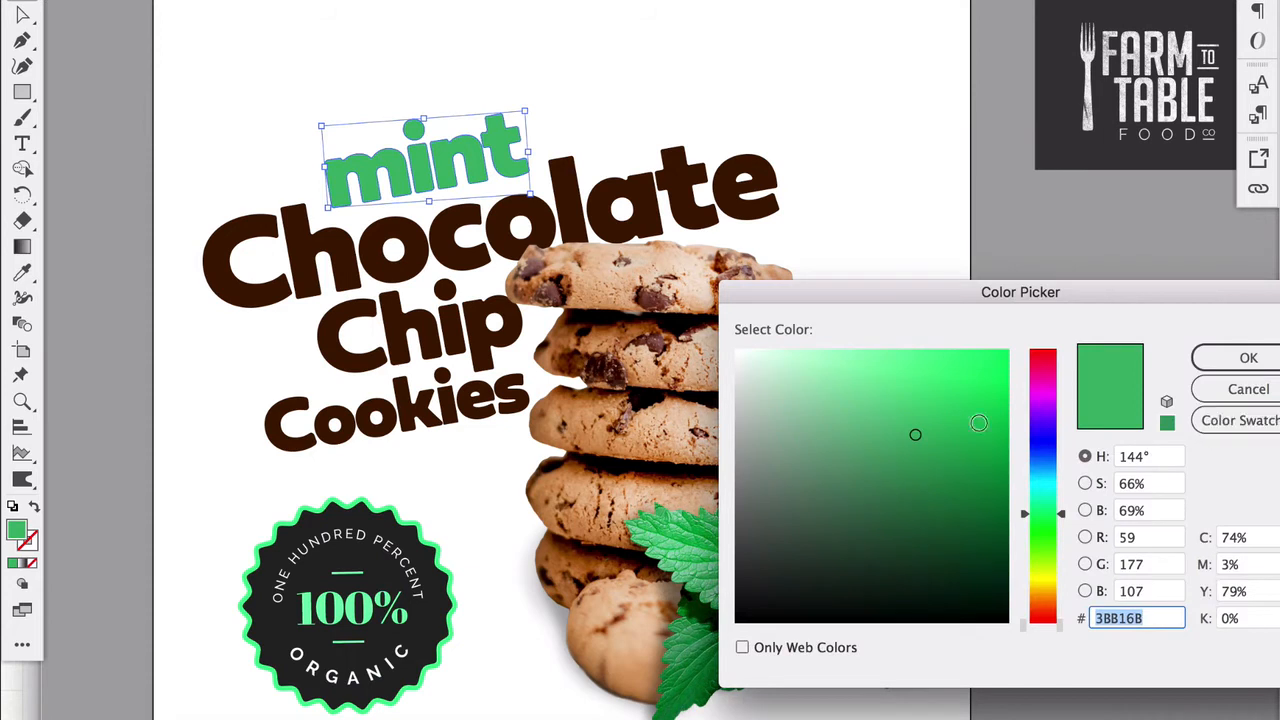
{"action": "left_click", "coordinate": [910, 421]}
{"action": "left_click", "coordinate": [1248, 358]}
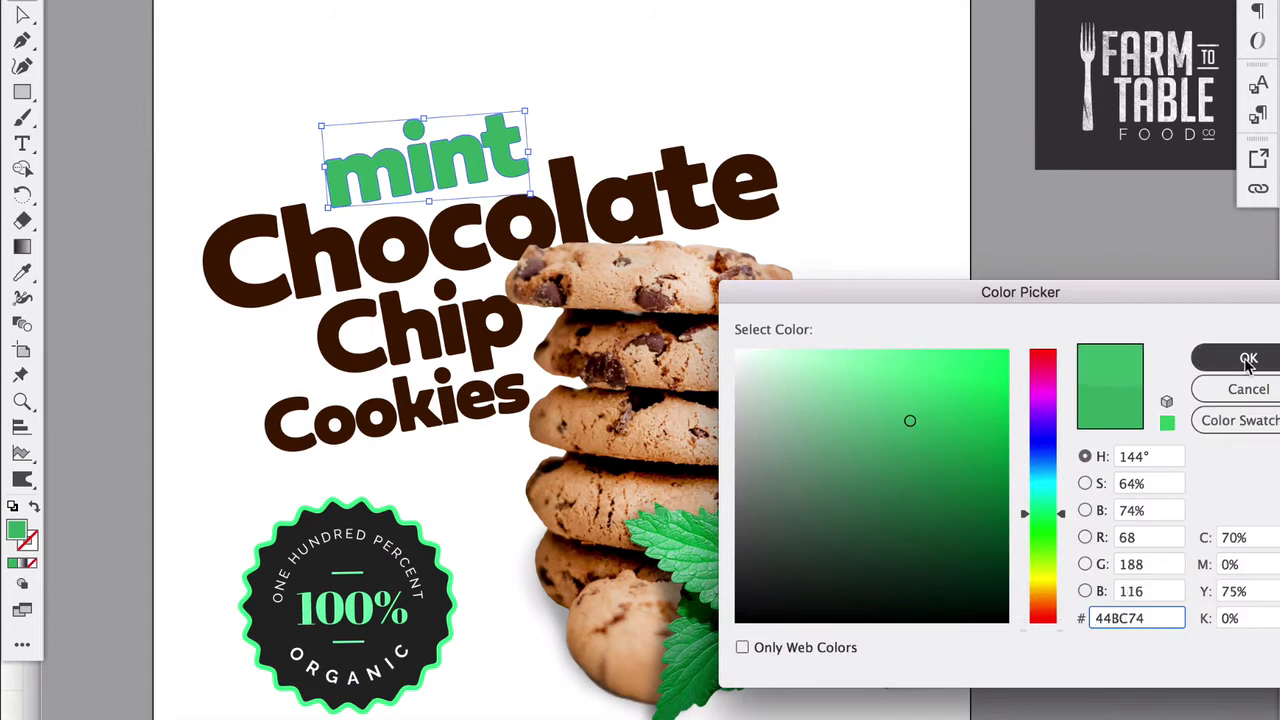
{"action": "left_click", "coordinate": [920, 312]}
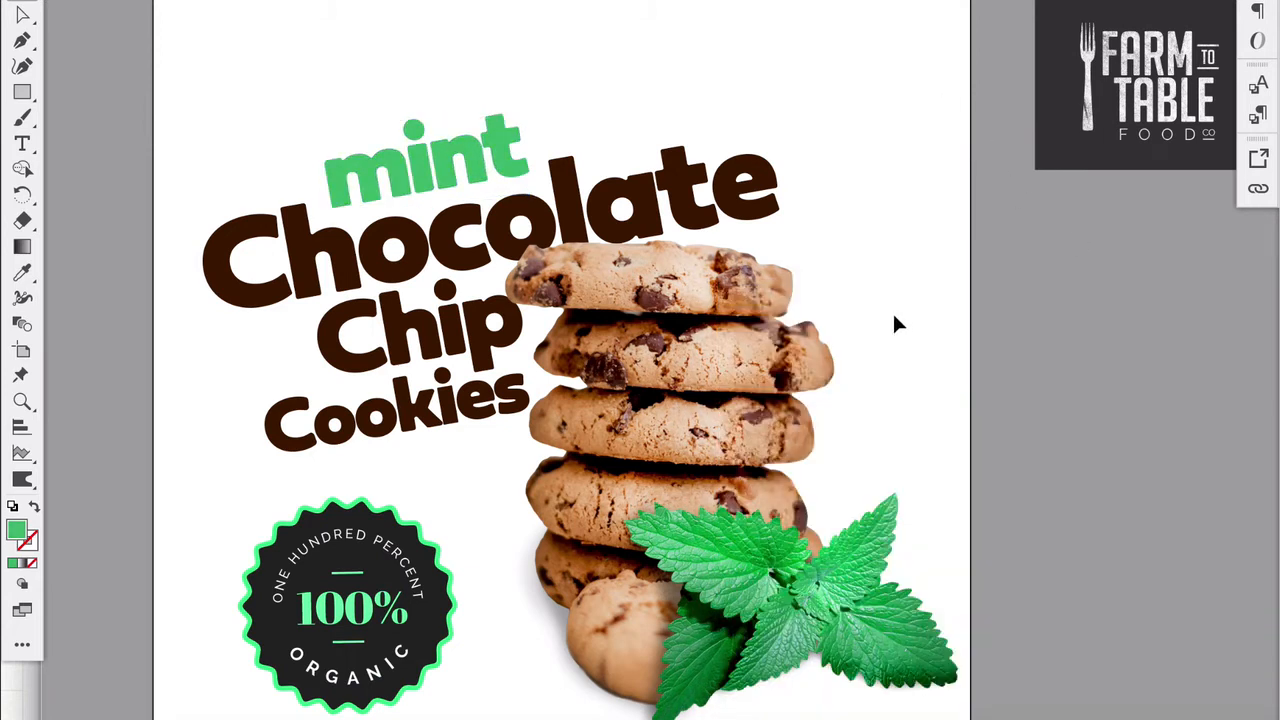
- Remove the distressed texture from the Farm to Table logo on the package front
{"action": "scroll", "coordinate": [708, 484], "scroll_direction": "down", "scroll_amount": 2}
{"action": "scroll", "coordinate": [708, 484], "scroll_direction": "down", "scroll_amount": 2}
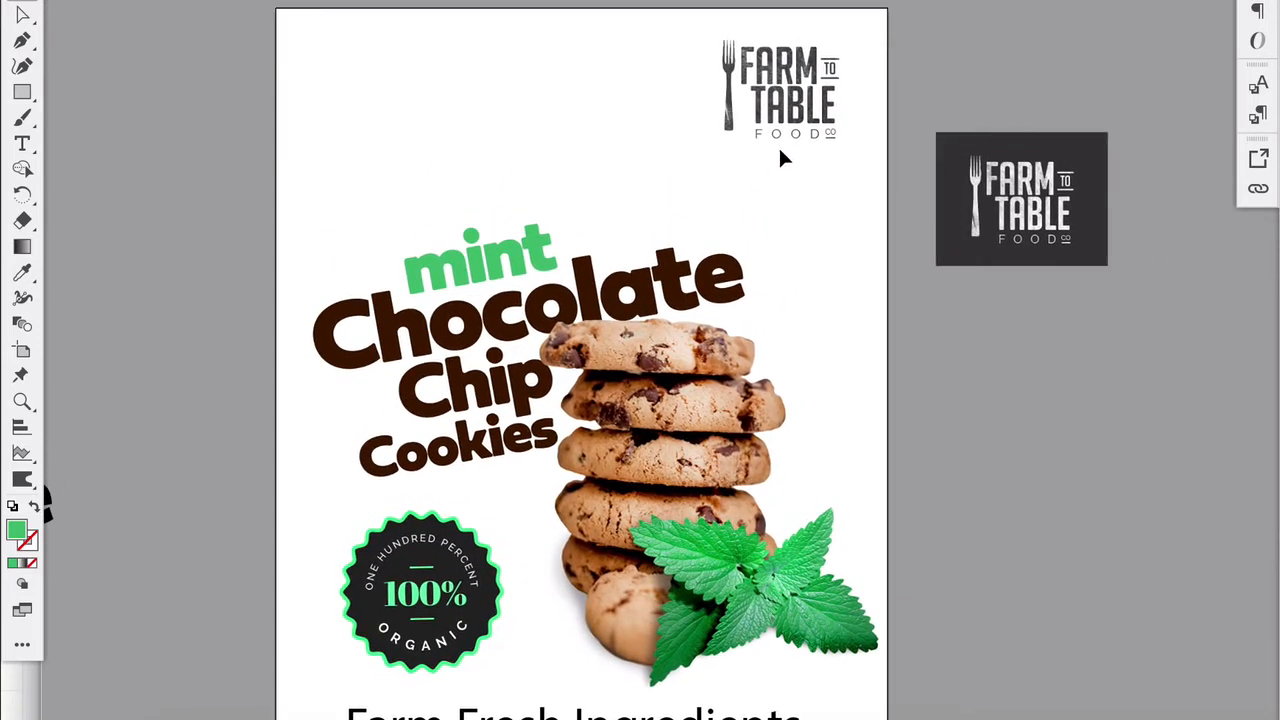
{"action": "left_click", "coordinate": [782, 108]}
{"action": "right_click", "coordinate": [783, 105]}
{"action": "left_click", "coordinate": [835, 282]}
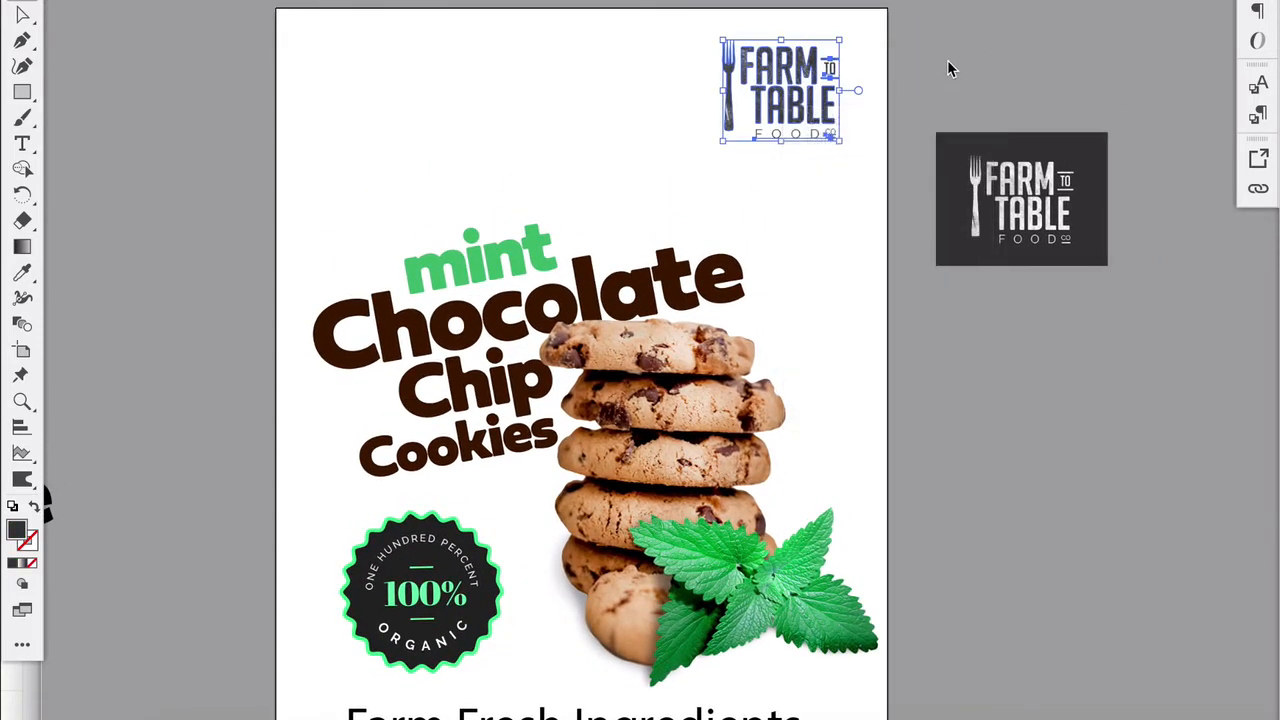
{"action": "left_click", "coordinate": [742, 105]}
{"action": "key", "text": "Delete"}
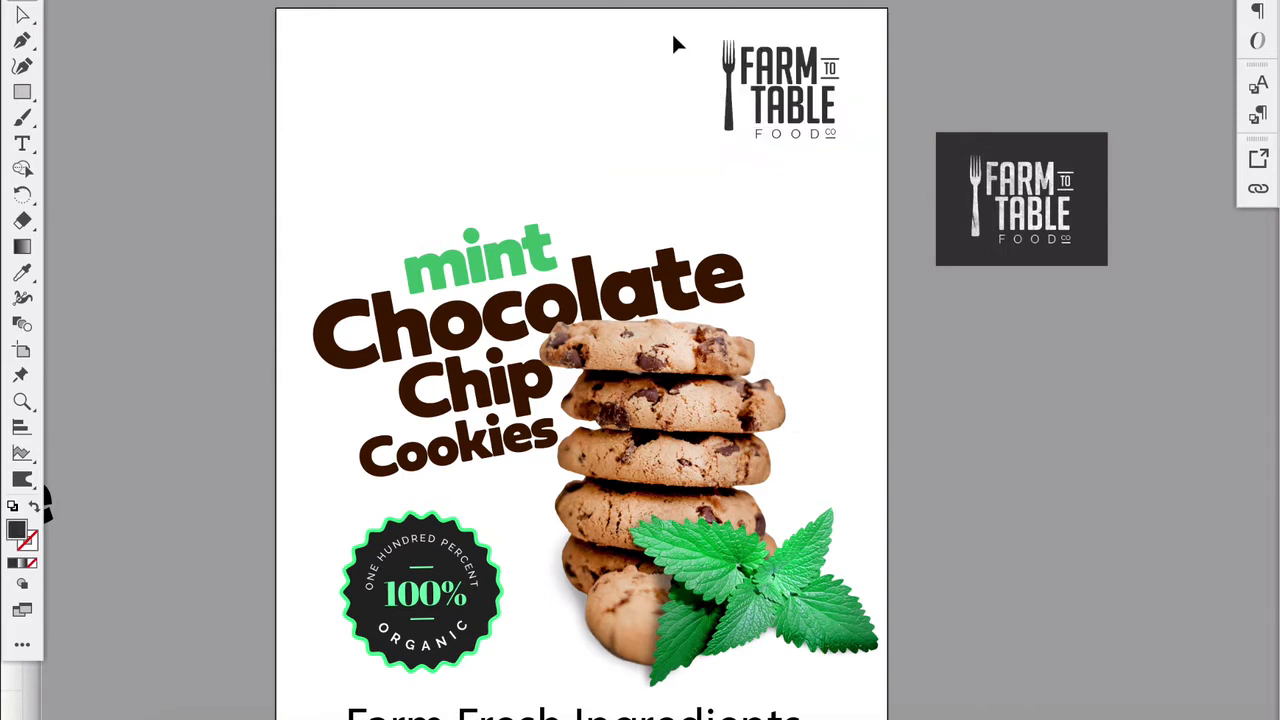
- Enlarge the Farm to Table logo slightly and recolor it with the title's dark brown
{"action": "left_click_drag", "start_coordinate": [672, 35], "coordinate": [790, 115]}
{"action": "mouse_move", "coordinate": [723, 142]}
{"action": "left_mouse_down"}
{"action": "mouse_move", "coordinate": [700, 157]}
{"action": "mouse_move", "coordinate": [711, 160]}
{"action": "left_mouse_up"}
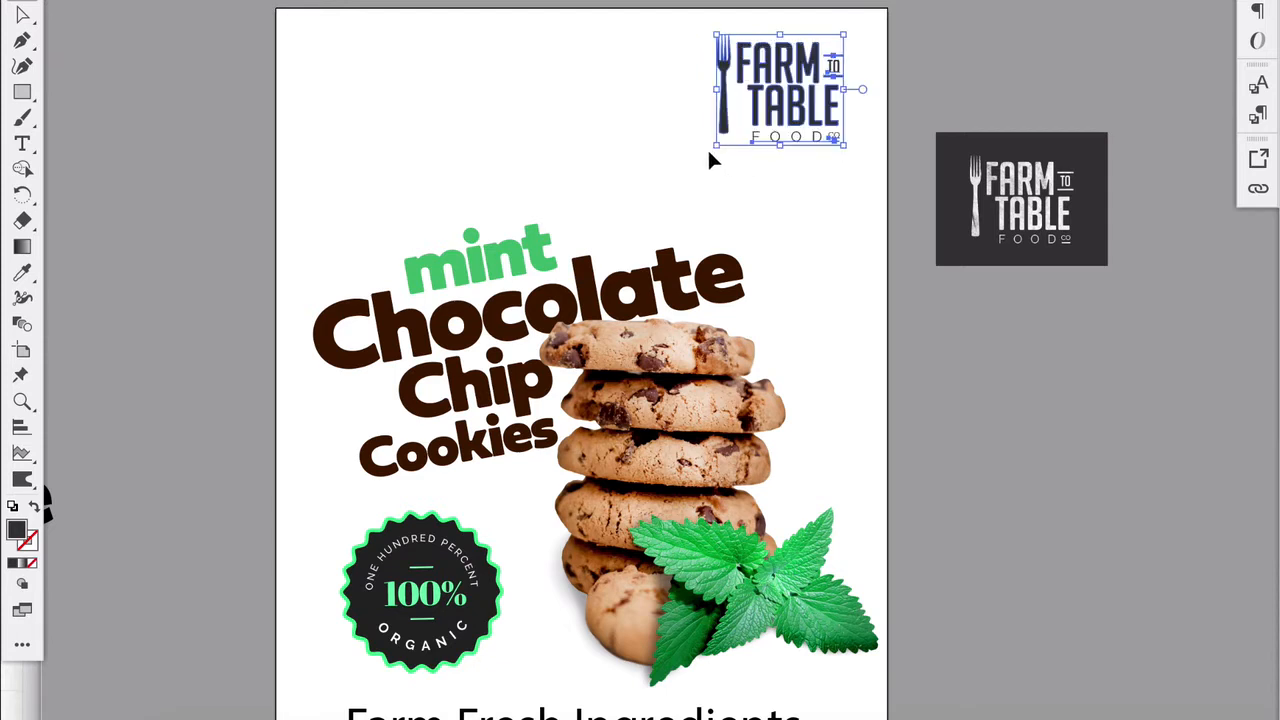
{"action": "left_click", "coordinate": [25, 273]}
{"action": "left_click", "coordinate": [336, 316]}
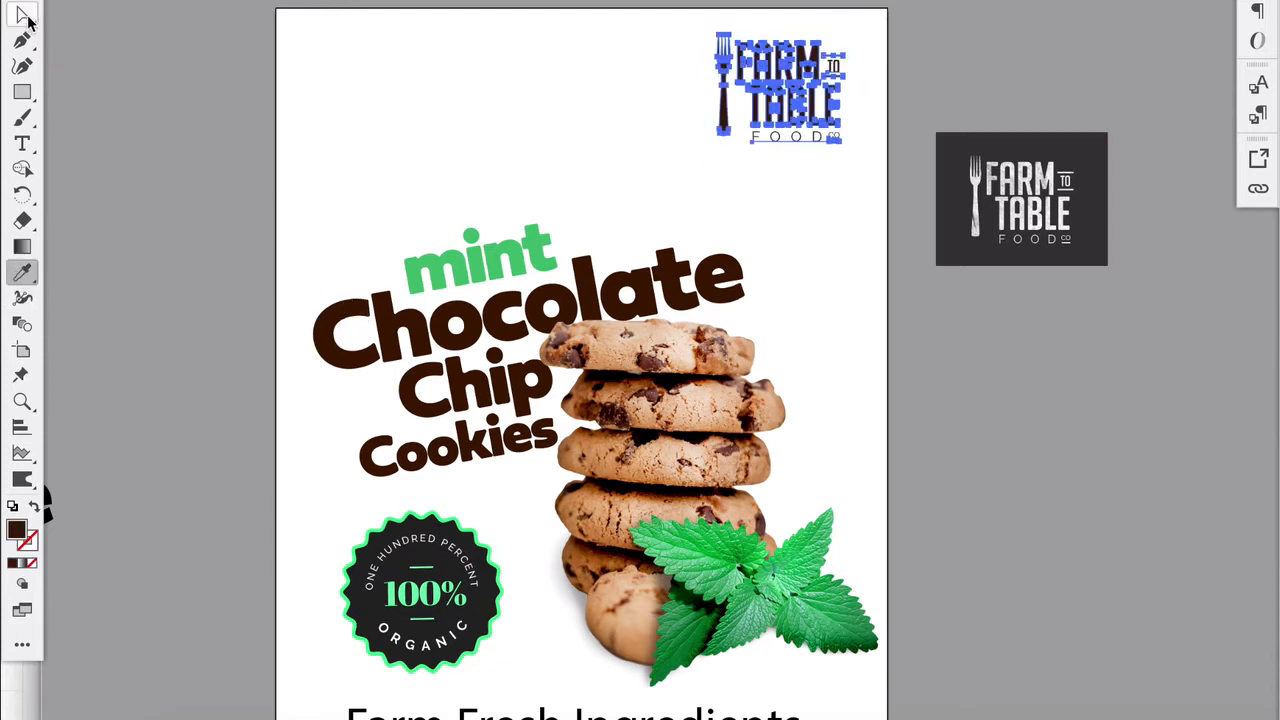
{"action": "left_click", "coordinate": [24, 2]}
{"action": "left_click", "coordinate": [150, 134]}
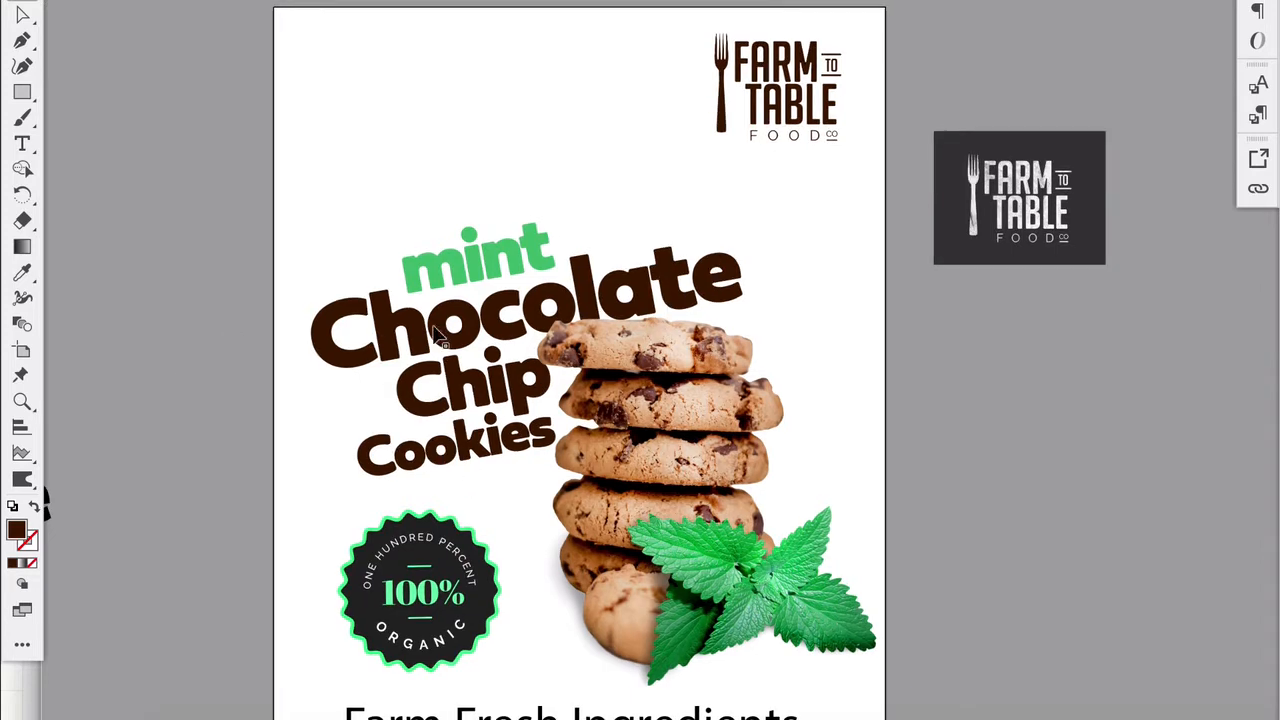
- Move the title, cookie stack and mint leaves together slightly up and to the left on the package front
{"action": "left_click_drag", "start_coordinate": [313, 210], "coordinate": [660, 430]}
{"action": "left_click_drag", "start_coordinate": [675, 479], "coordinate": [675, 448]}
{"action": "left_click_drag", "start_coordinate": [960, 187], "coordinate": [971, 178]}
{"action": "left_click", "coordinate": [670, 380]}
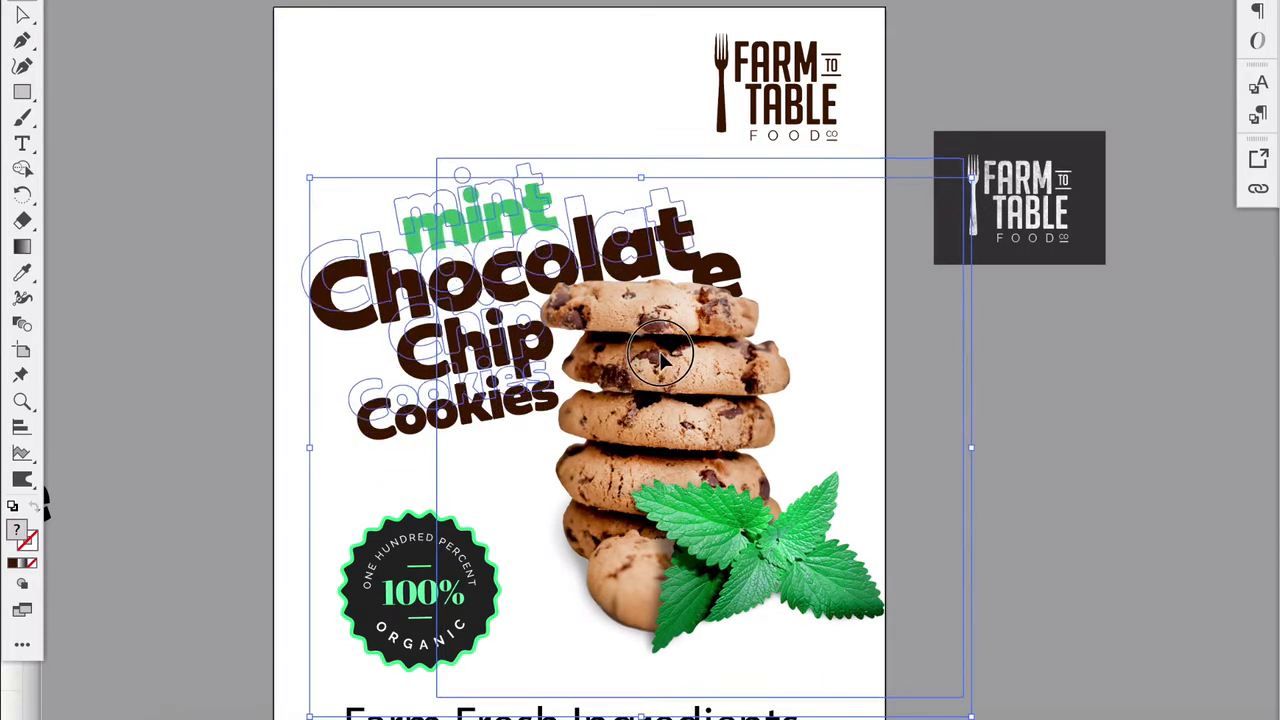
{"action": "scroll", "coordinate": [494, 557], "scroll_direction": "down", "scroll_amount": 4}
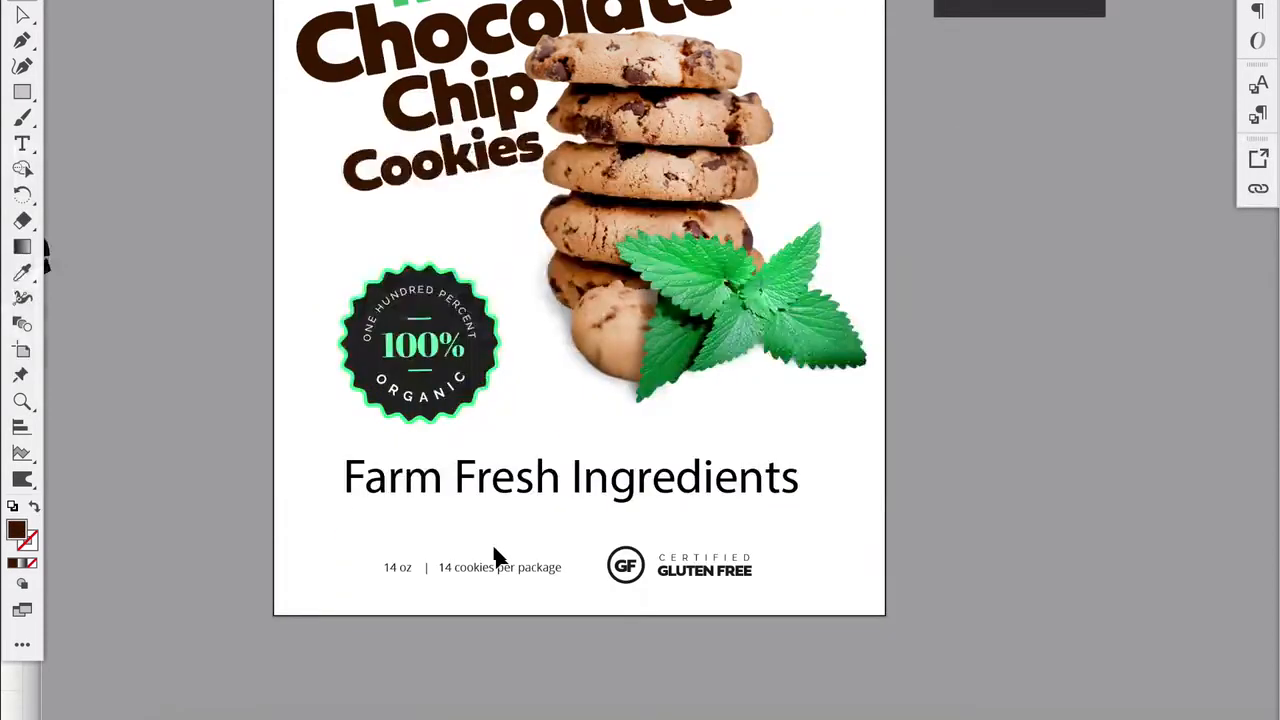
{"action": "scroll", "coordinate": [490, 545], "scroll_direction": "up", "scroll_amount": 2}
{"action": "scroll", "coordinate": [420, 558], "scroll_direction": "down", "scroll_amount": 1}
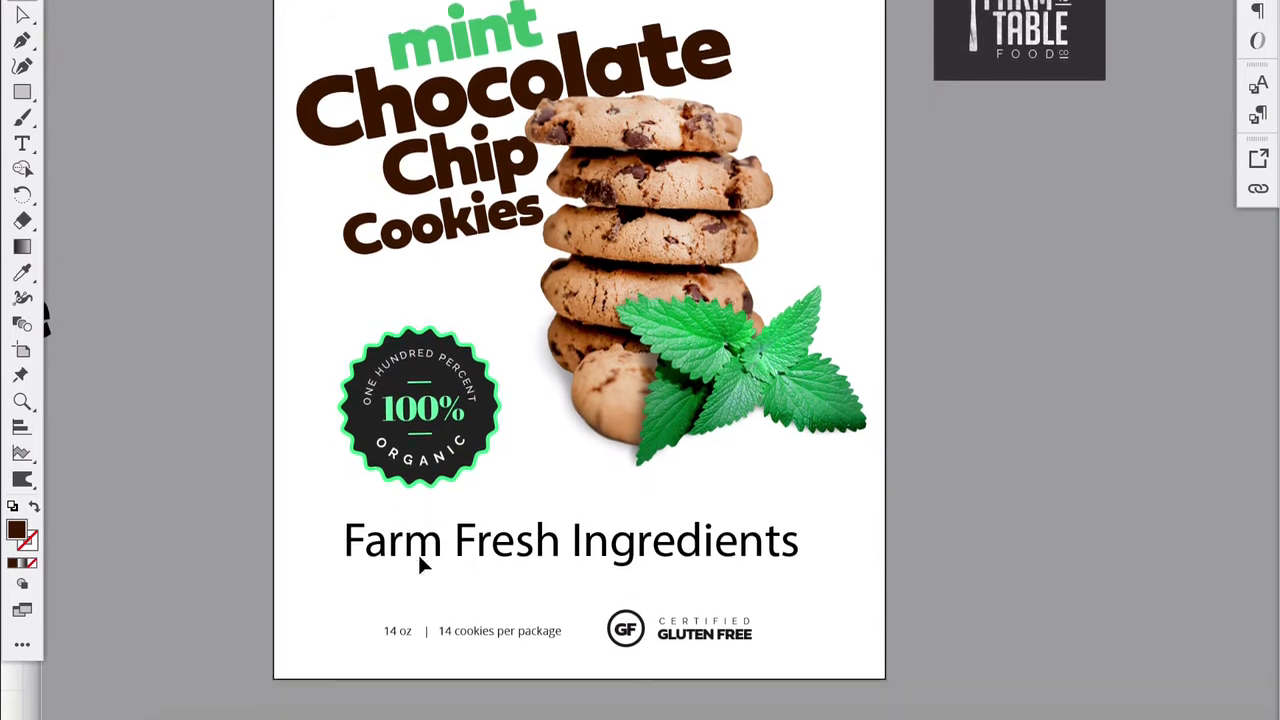
- Rotate the 100% Organic badge slightly counterclockwise to match the slant of the title text
{"action": "left_click", "coordinate": [408, 448]}
{"action": "scroll", "coordinate": [380, 366], "scroll_direction": "up", "scroll_amount": 3}
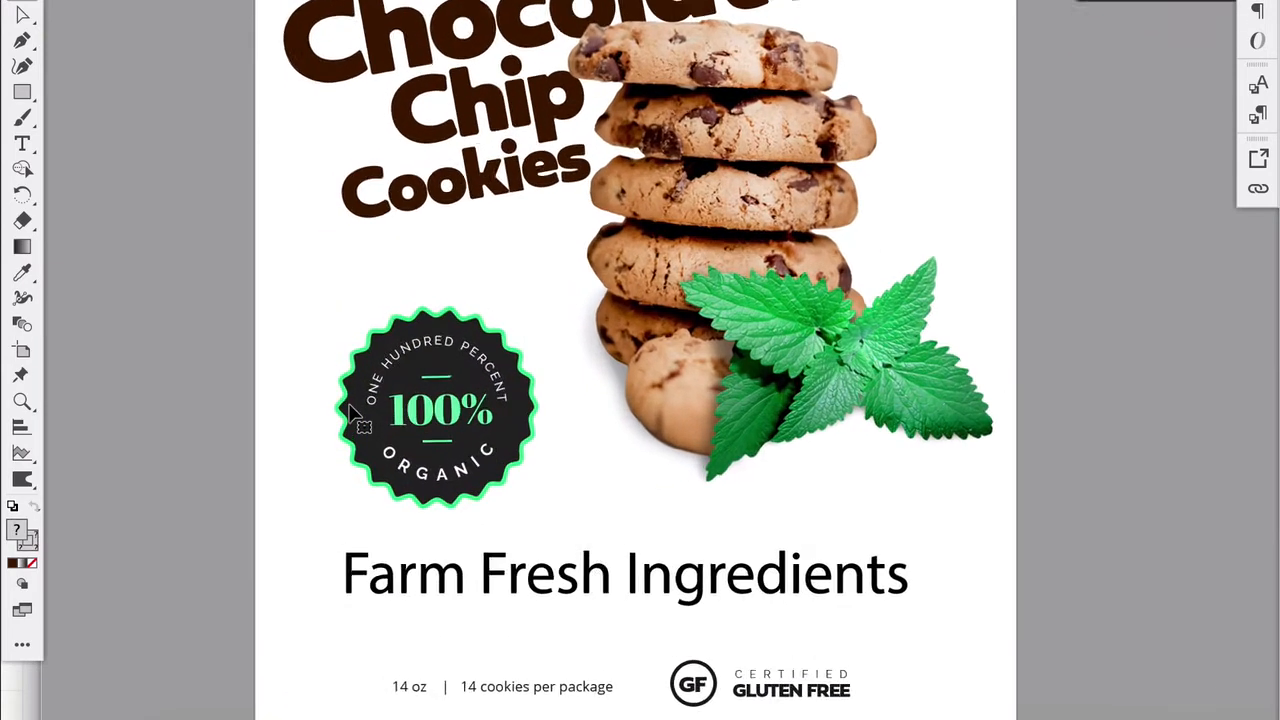
{"action": "scroll", "coordinate": [447, 430], "scroll_direction": "up", "scroll_amount": 1}
{"action": "scroll", "coordinate": [447, 430], "scroll_direction": "right", "scroll_amount": 1}
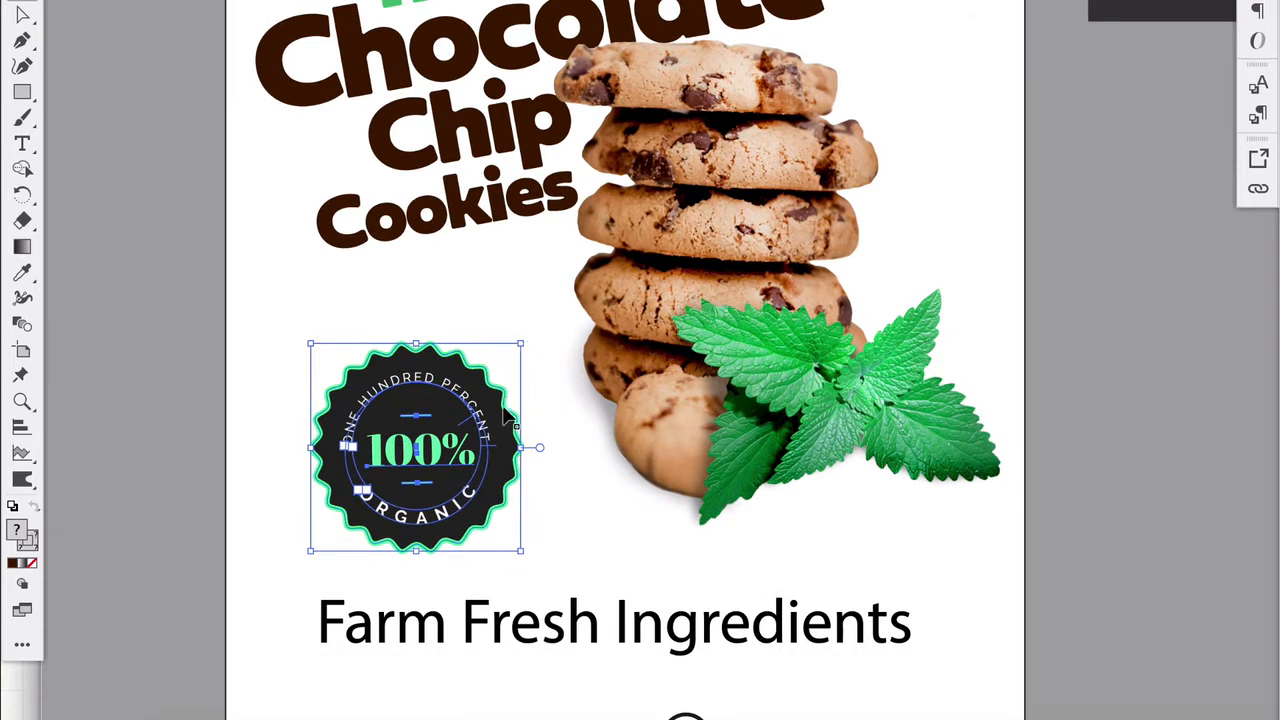
{"action": "key", "text": "ctrl+shift+a"}
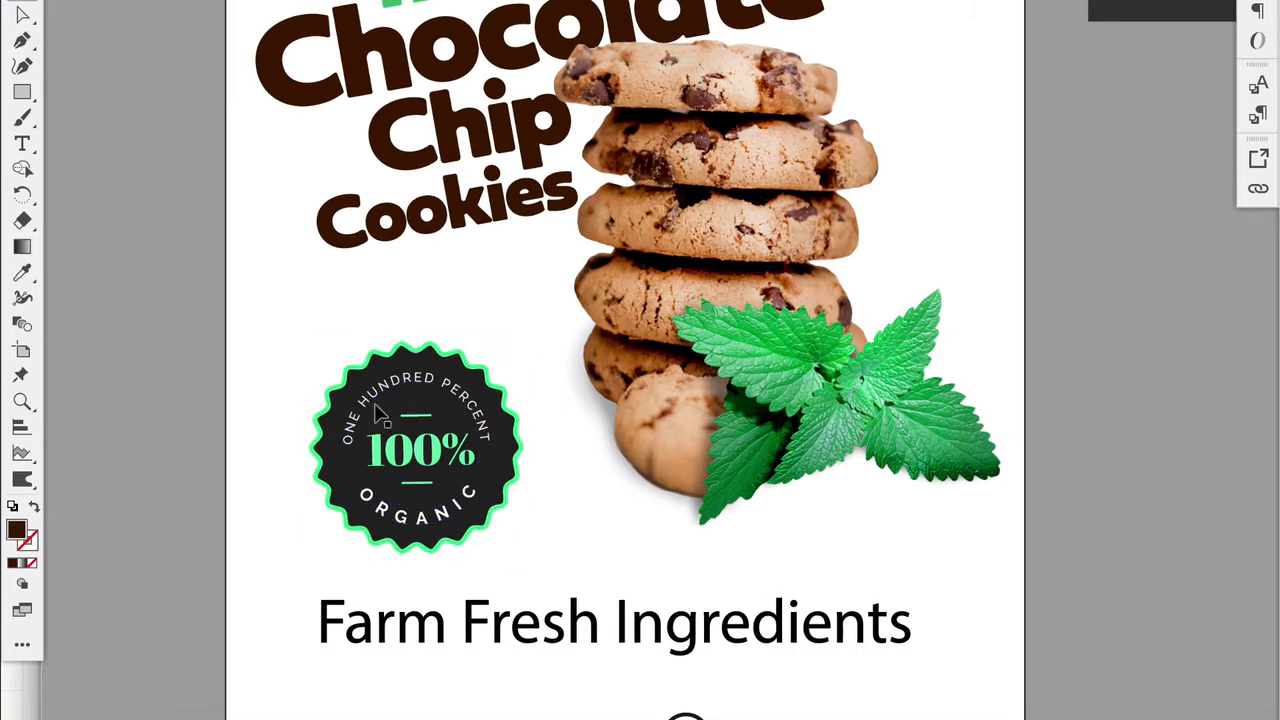
{"action": "left_click", "coordinate": [410, 426]}
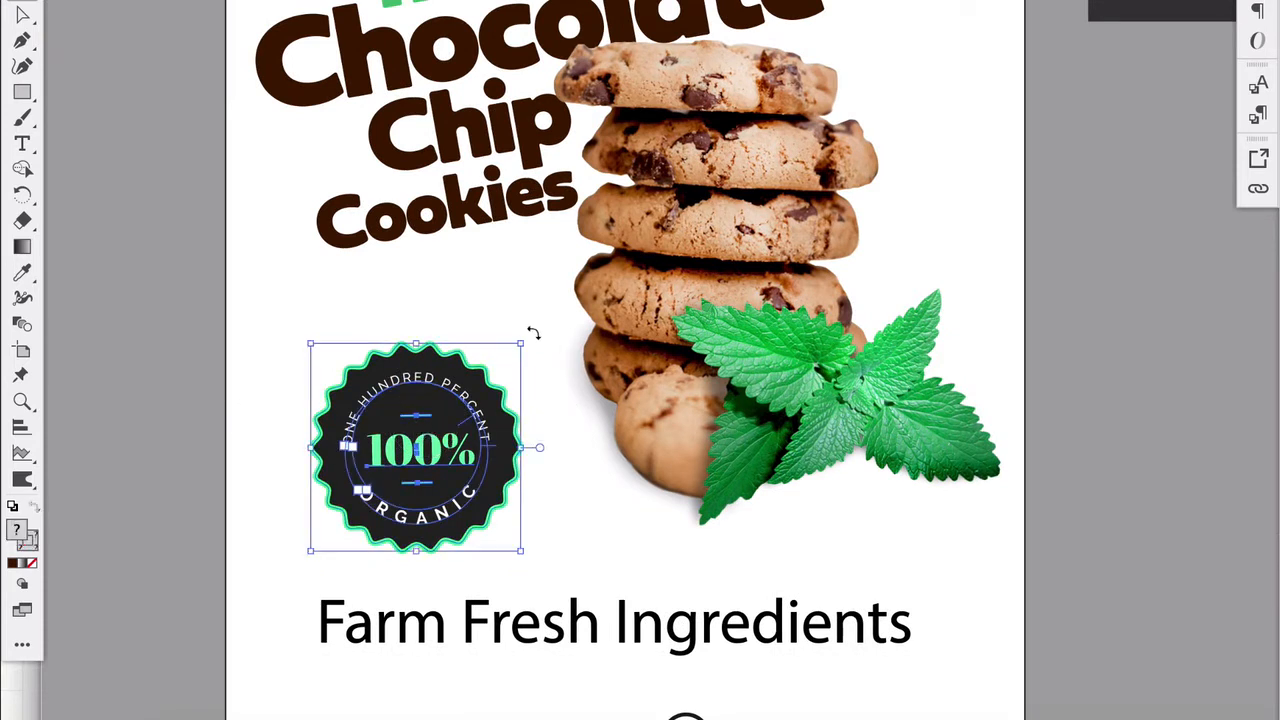
{"action": "left_click_drag", "start_coordinate": [534, 333], "coordinate": [505, 318]}
{"action": "left_click", "coordinate": [217, 405]}
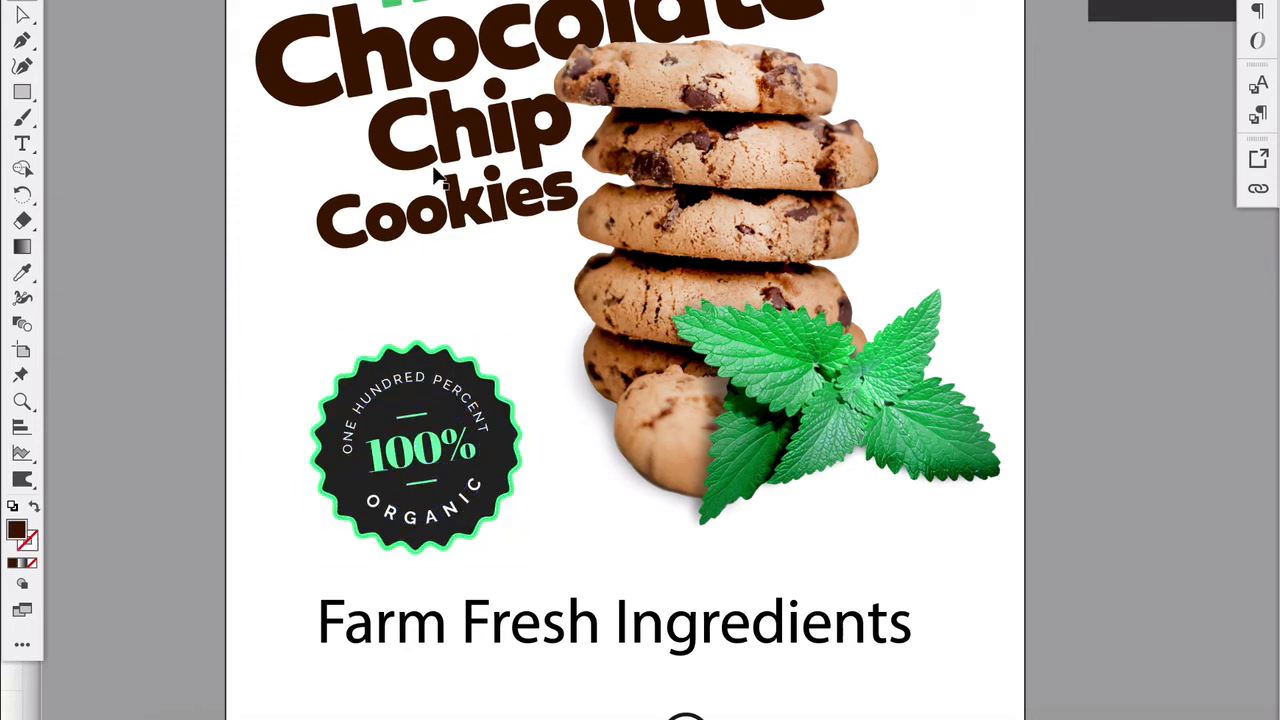
{"action": "left_click", "coordinate": [446, 410]}
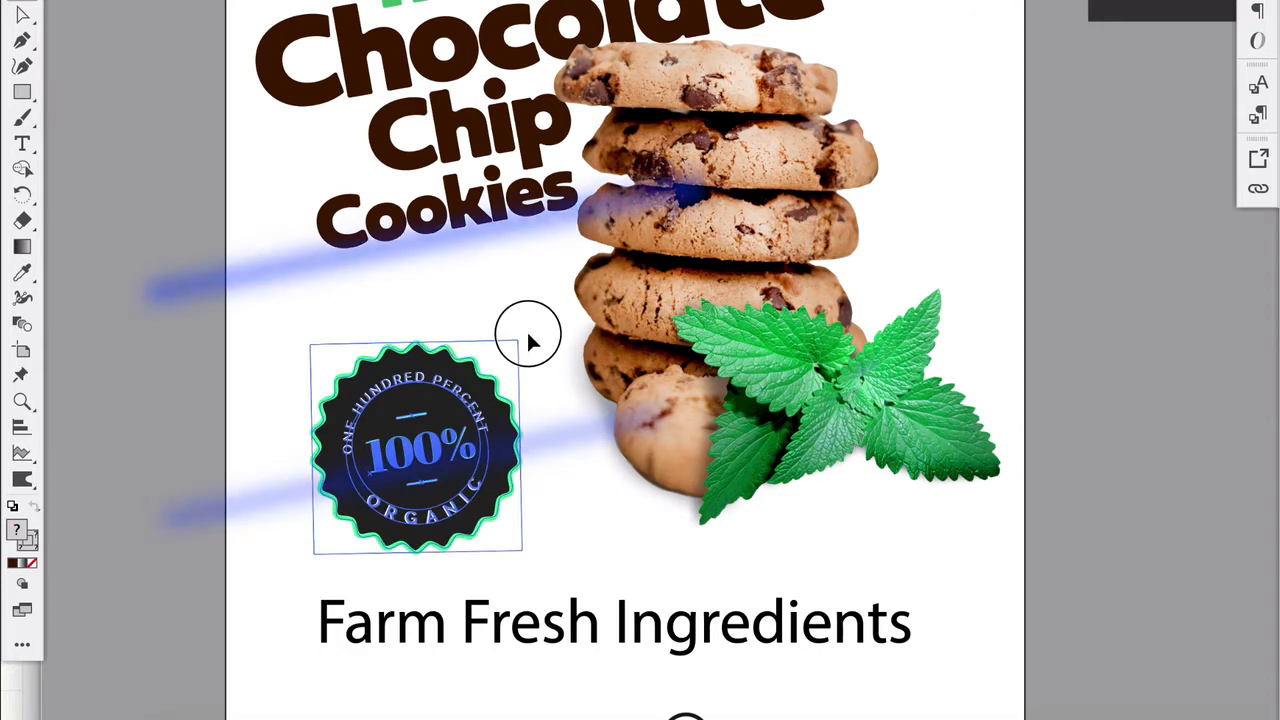
{"action": "left_click", "coordinate": [278, 455]}
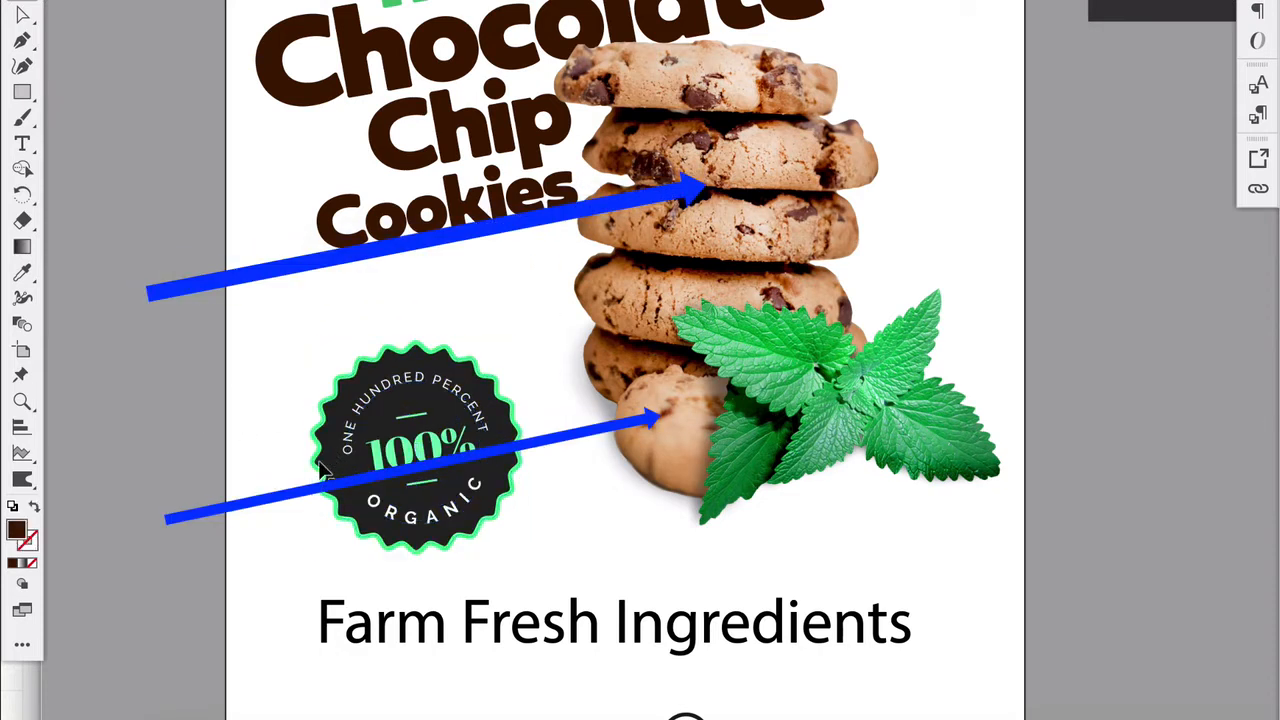
- Enlarge the 100% Organic badge slightly and place it a little higher beneath the title
{"action": "left_click", "coordinate": [370, 468]}
{"action": "left_click_drag", "start_coordinate": [520, 344], "coordinate": [536, 326]}
{"action": "left_click_drag", "start_coordinate": [496, 391], "coordinate": [240, 400]}
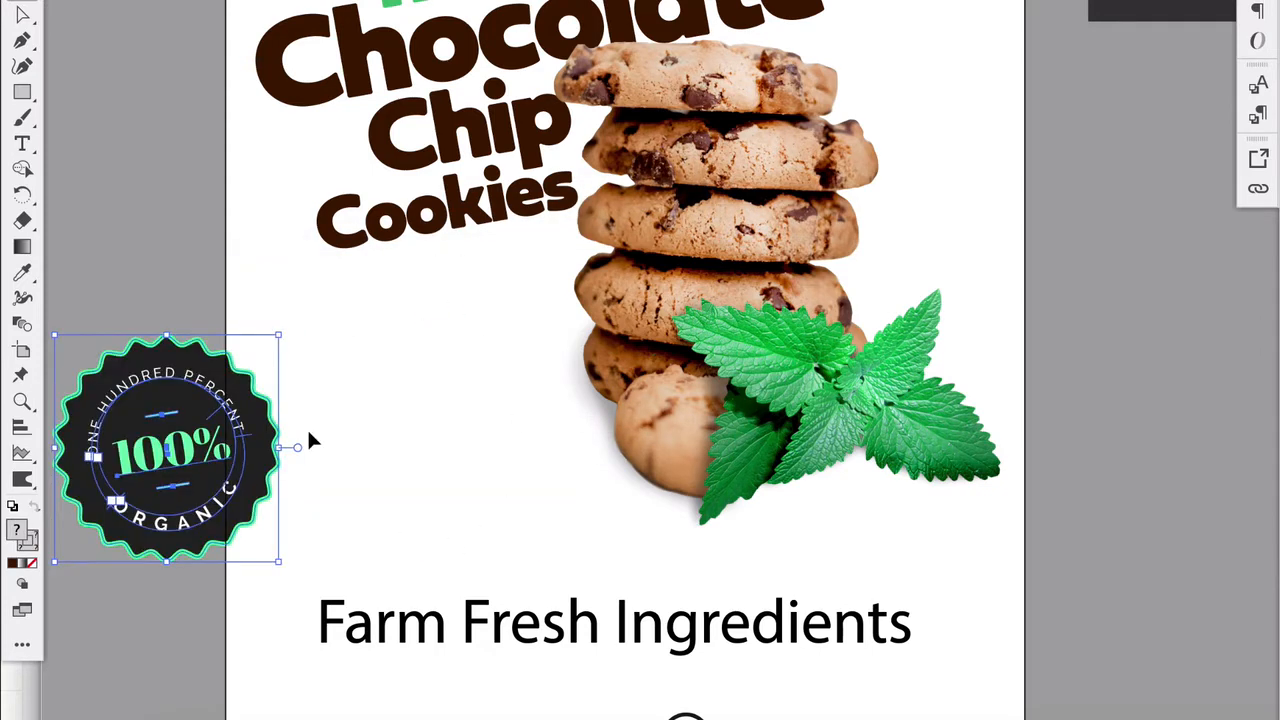
{"action": "left_click_drag", "start_coordinate": [178, 452], "coordinate": [432, 424]}
{"action": "left_click", "coordinate": [98, 537]}
- Ungroup the 100% Organic badge into its separate shape, text and line elements
{"action": "left_click", "coordinate": [418, 455]}
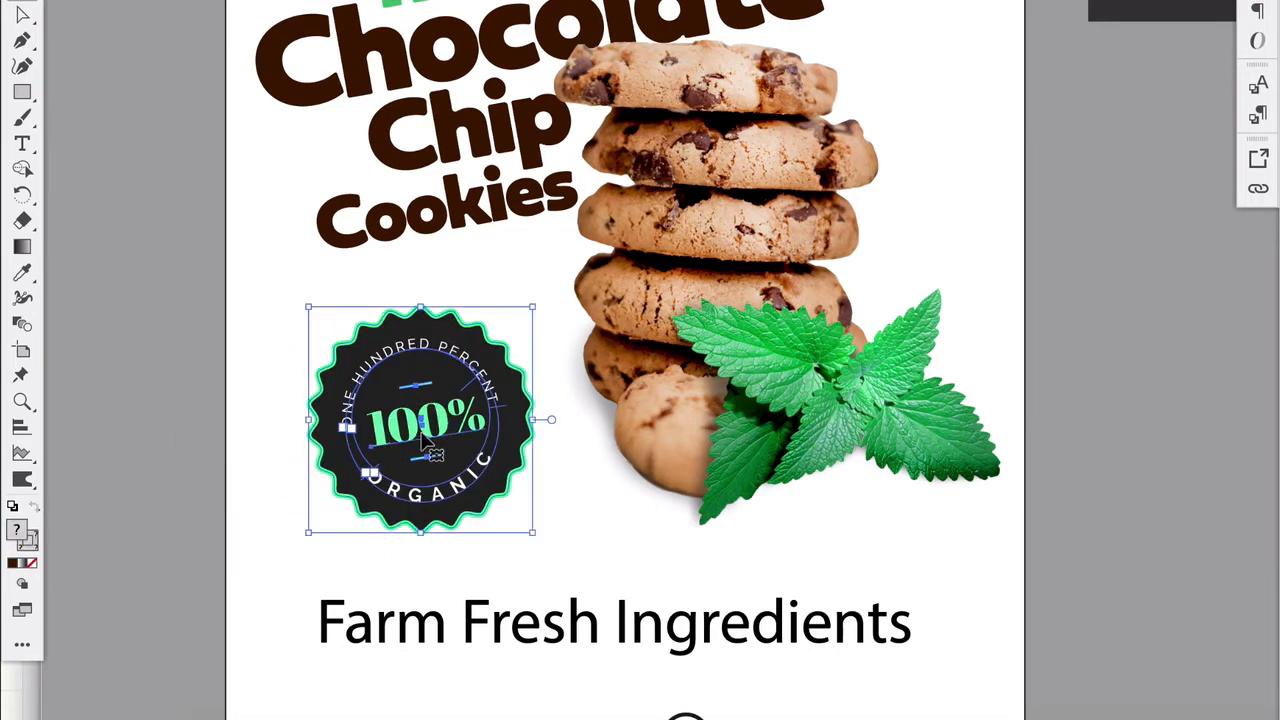
{"action": "right_click", "coordinate": [442, 390]}
{"action": "left_click", "coordinate": [480, 571]}
{"action": "left_click", "coordinate": [143, 426]}
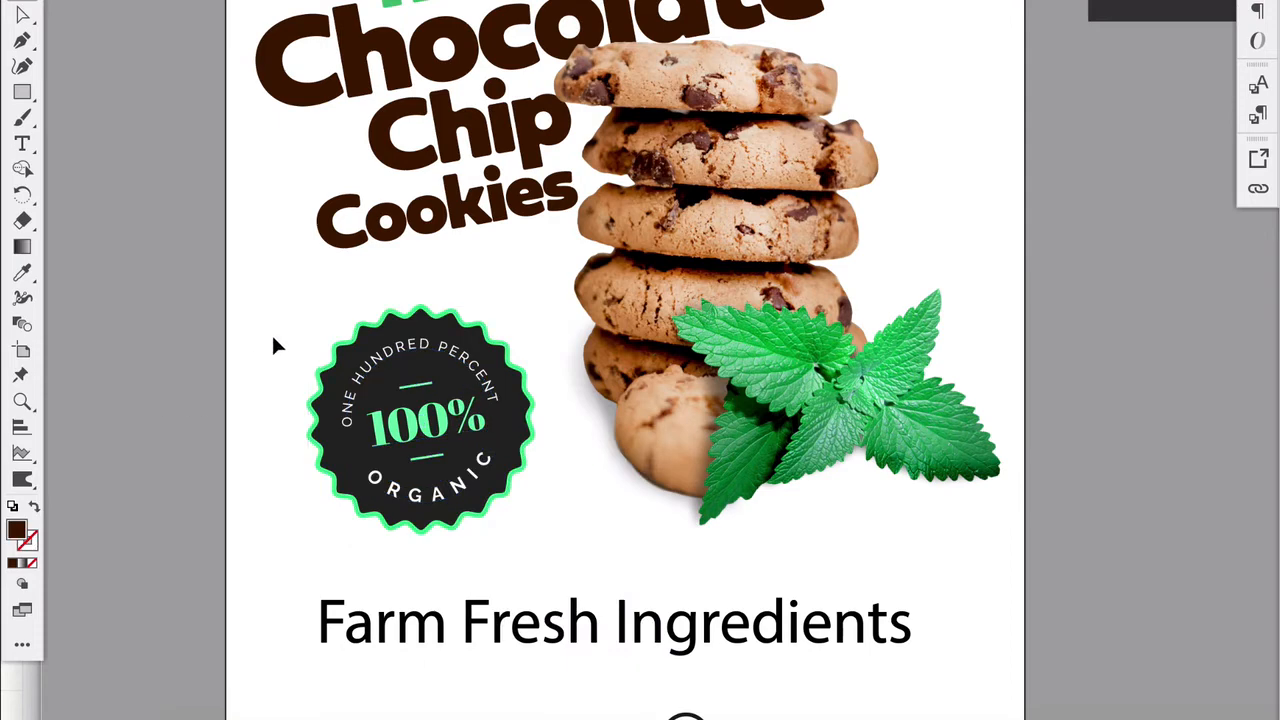
- Recolor the badge's scalloped shape with the green sampled from the word "mint"
{"action": "scroll", "coordinate": [448, 385], "scroll_direction": "up", "scroll_amount": 1}
{"action": "scroll", "coordinate": [449, 392], "scroll_direction": "up", "scroll_amount": 3}
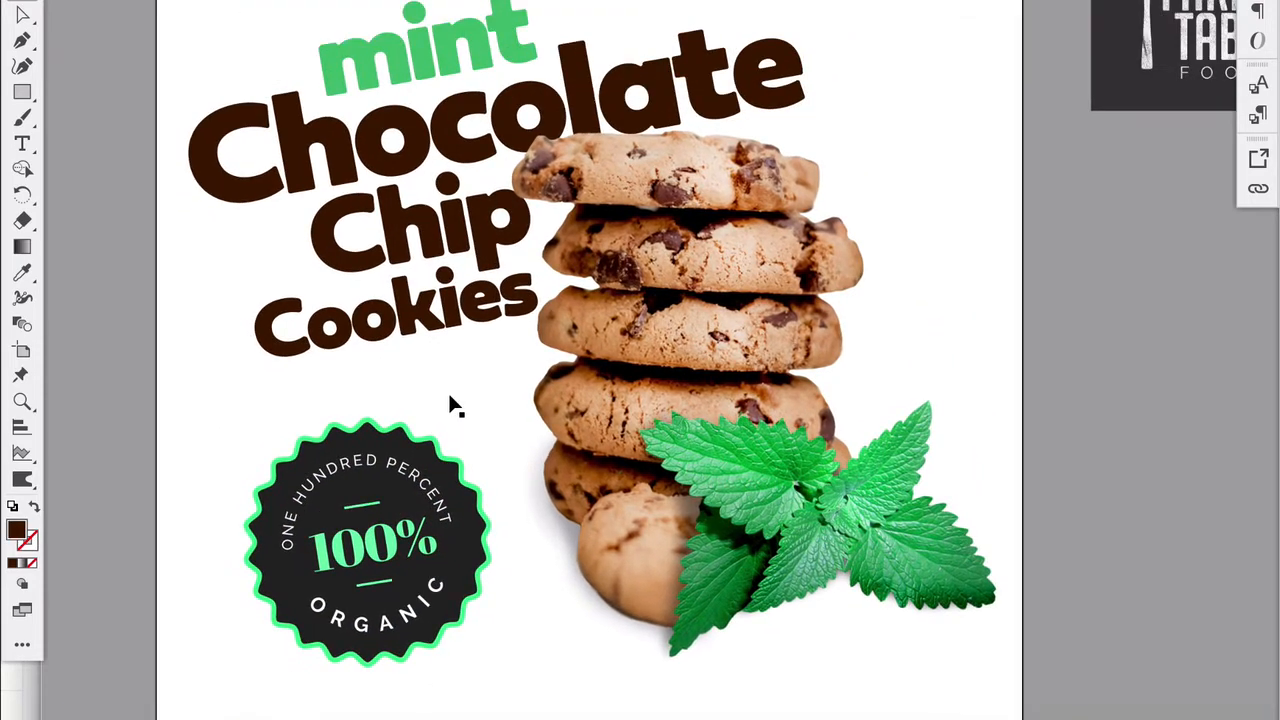
{"action": "scroll", "coordinate": [449, 397], "scroll_direction": "down", "scroll_amount": 2}
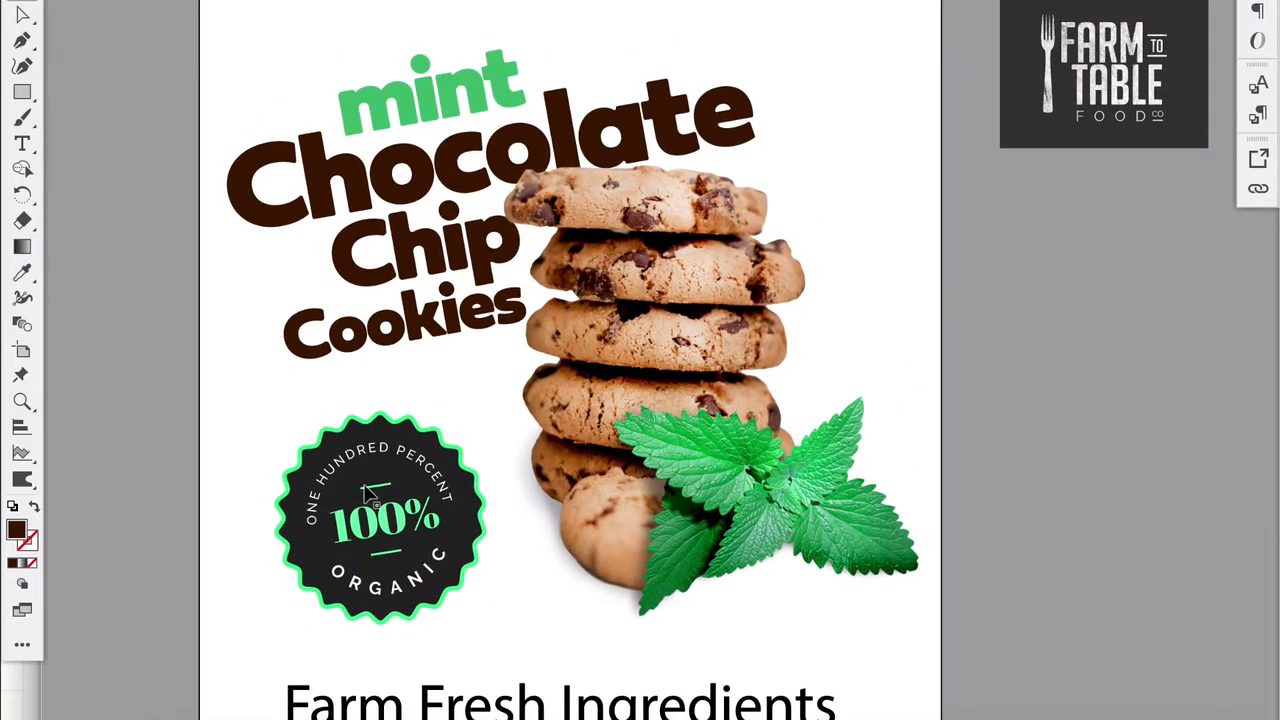
{"action": "left_click", "coordinate": [316, 545]}
{"action": "left_click", "coordinate": [21, 274]}
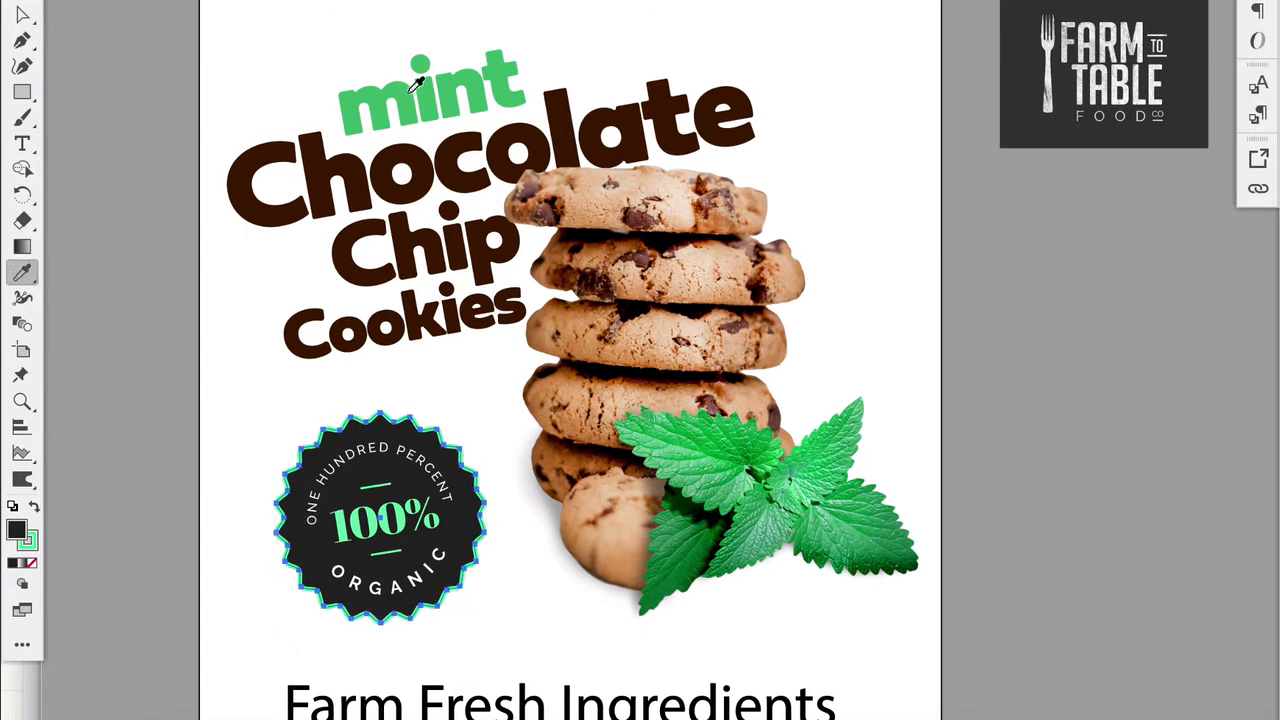
{"action": "left_click", "coordinate": [410, 84]}
{"action": "left_click", "coordinate": [22, 14]}
{"action": "left_click", "coordinate": [60, 42]}
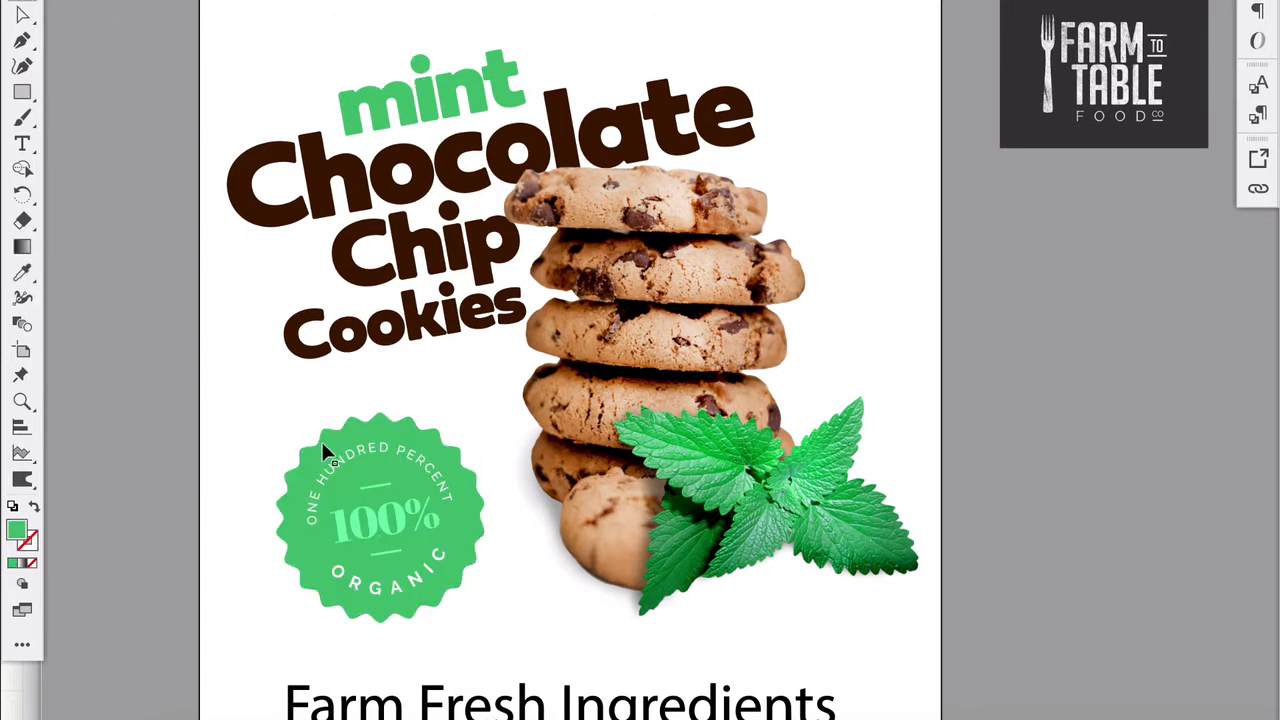
- Set the fill of all the badge's text and both divider lines to white, FFFFFF
{"action": "left_click", "coordinate": [338, 461]}
{"action": "left_click", "coordinate": [415, 583]}
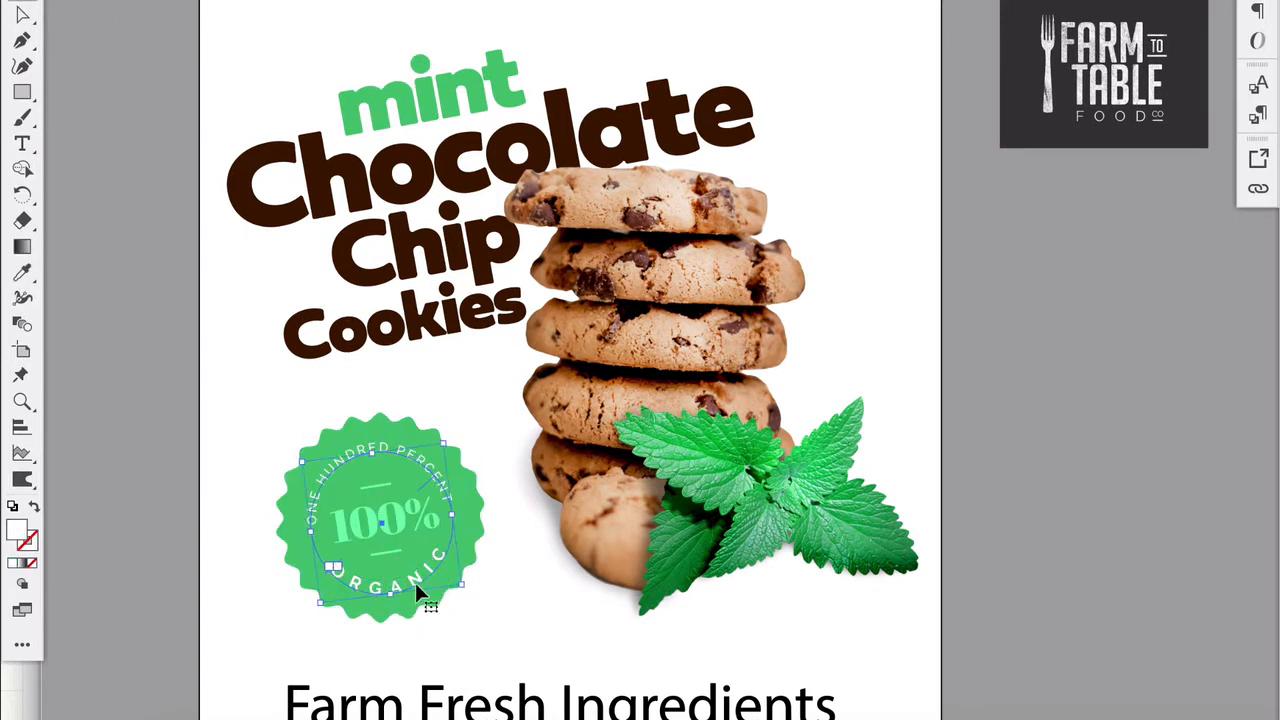
{"action": "left_click", "coordinate": [412, 448], "text": "shift"}
{"action": "left_click", "coordinate": [399, 507], "text": "shift"}
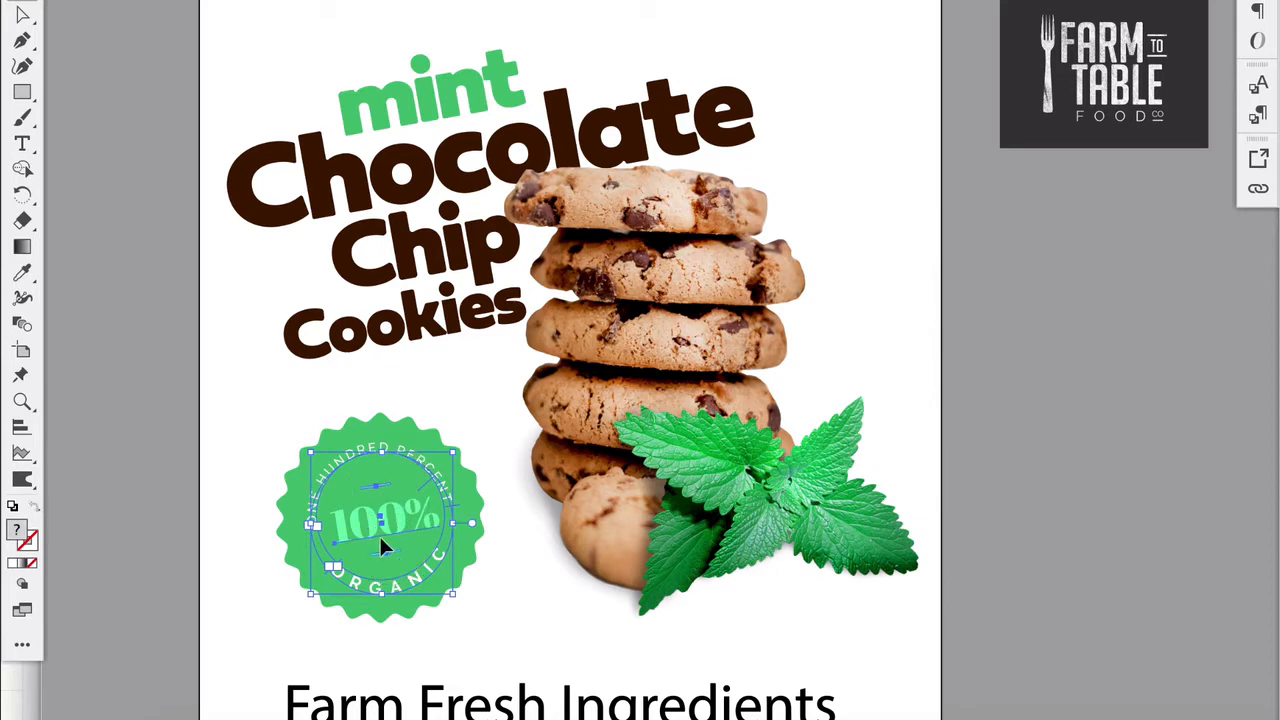
{"action": "left_click", "coordinate": [22, 272]}
{"action": "left_click", "coordinate": [228, 204]}
{"action": "double_click", "coordinate": [16, 530]}
{"action": "type", "text": "FFFFFF"}
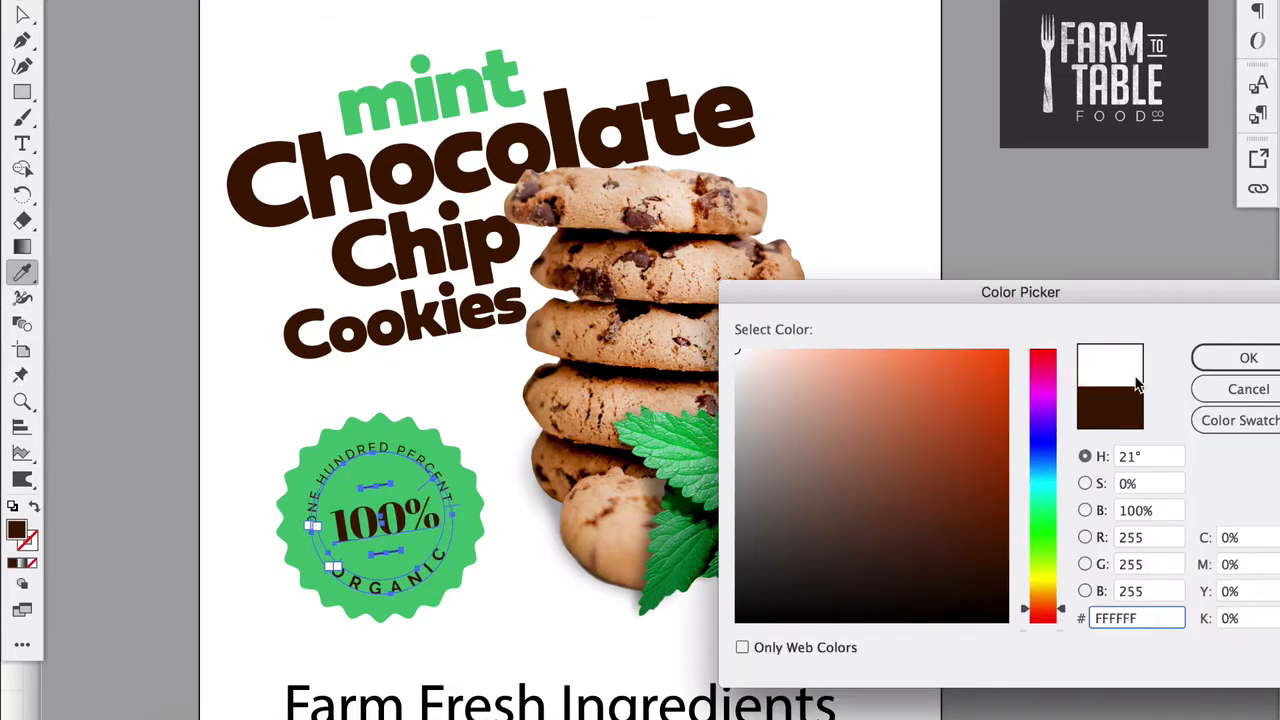
{"action": "key", "text": "Return"}
{"action": "key", "text": "v"}
{"action": "left_click", "coordinate": [136, 58]}
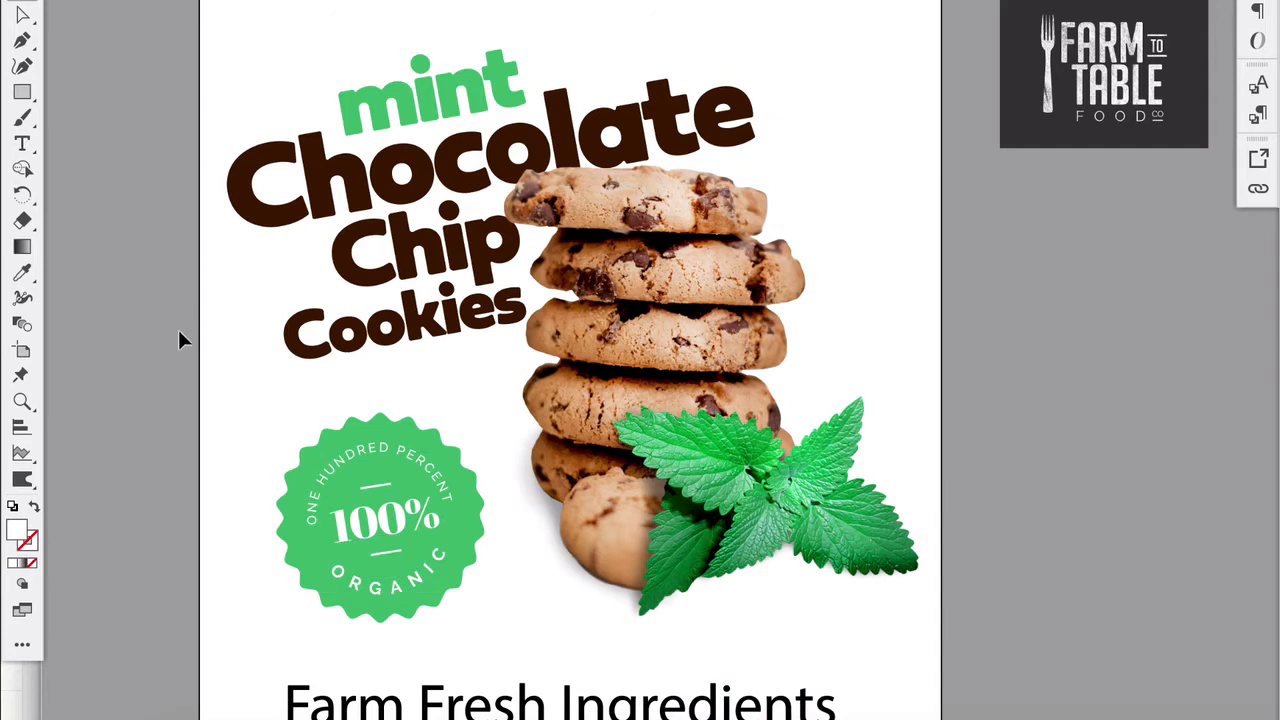
- Recolor the badge's scalloped shape with the dark brown sampled from the title
{"action": "left_click", "coordinate": [318, 445]}
{"action": "left_click", "coordinate": [22, 272]}
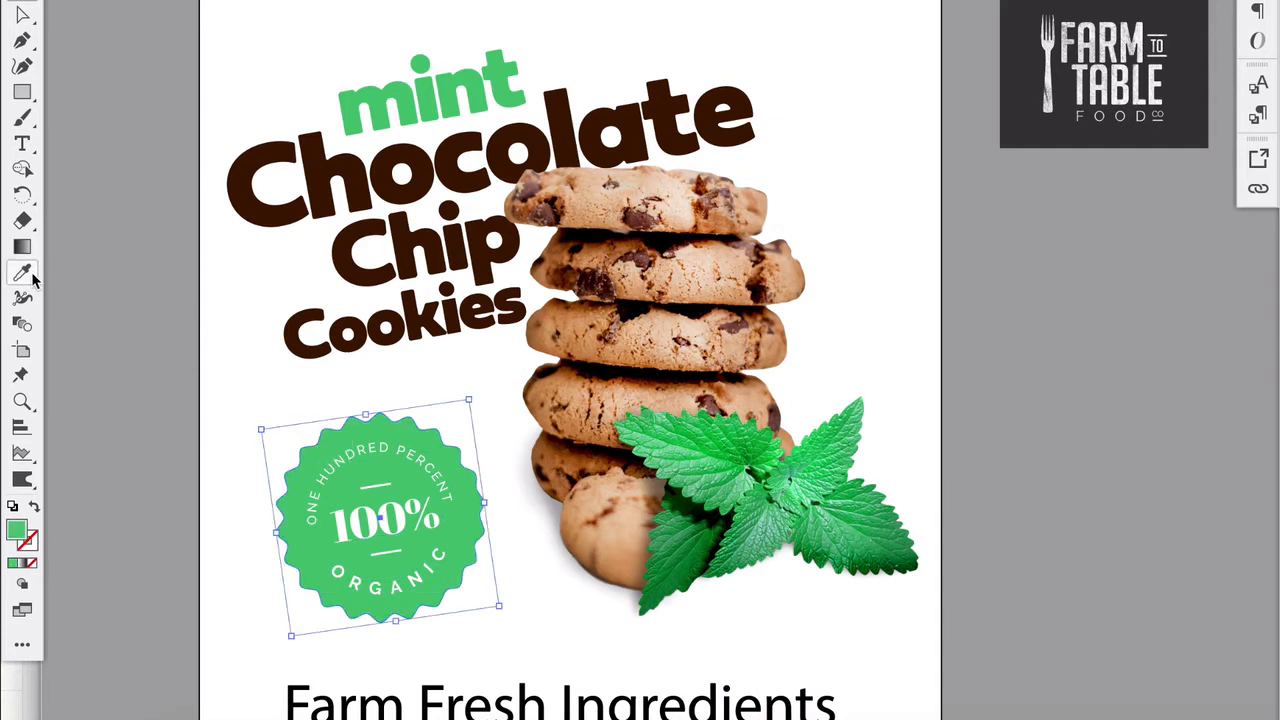
{"action": "left_click", "coordinate": [252, 192]}
{"action": "left_click", "coordinate": [22, 14]}
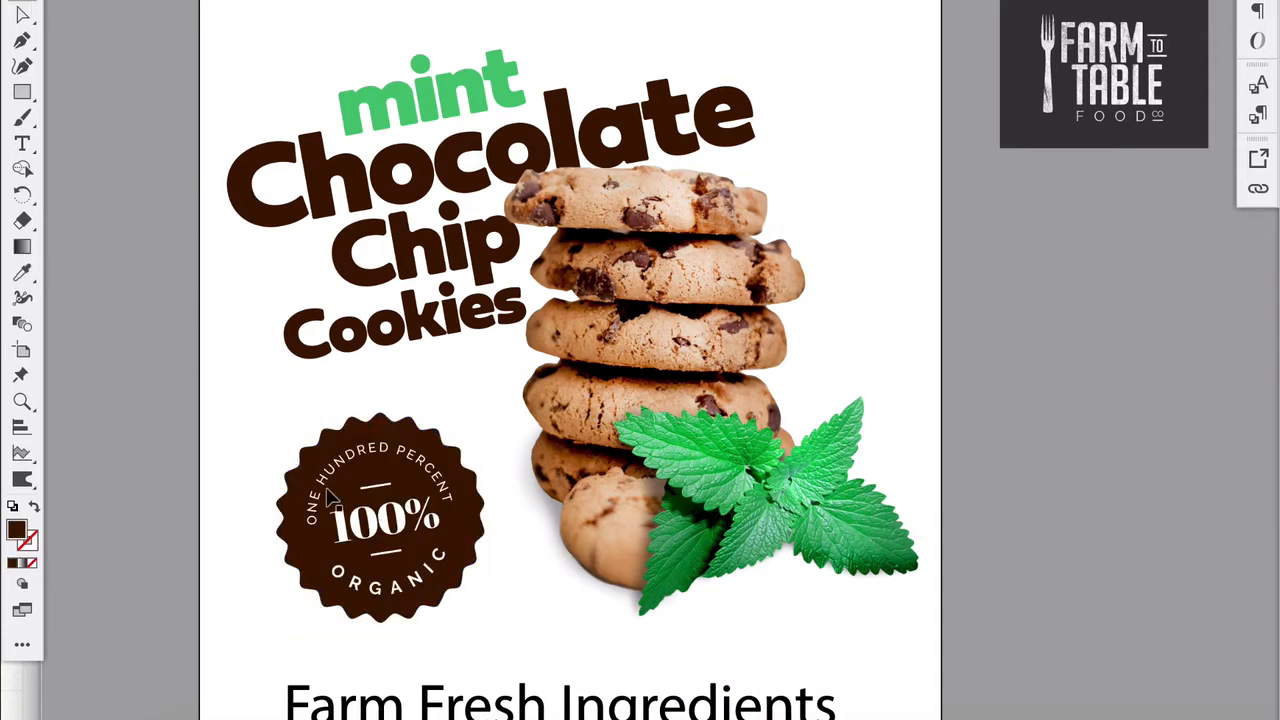
- Recolor the badge's "100%" text and both divider lines with the green sampled from the word "mint"
{"action": "left_click", "coordinate": [334, 500]}
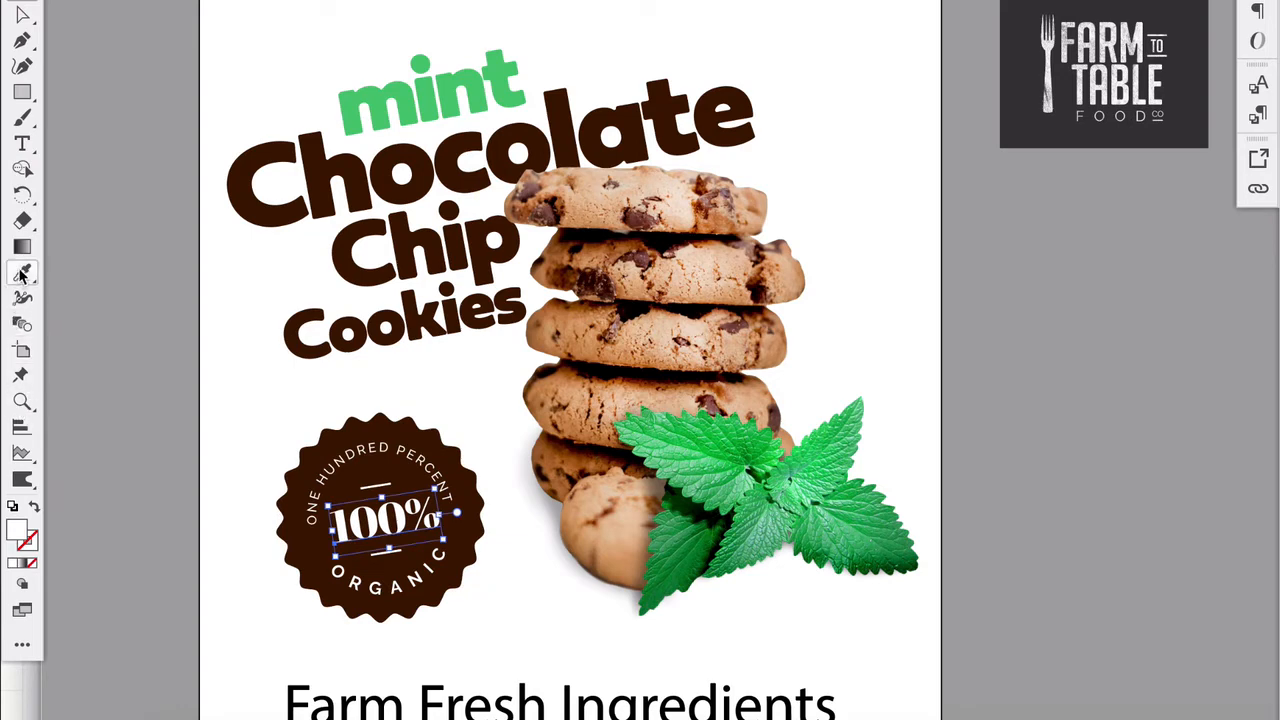
{"action": "left_click", "coordinate": [382, 484], "text": "shift"}
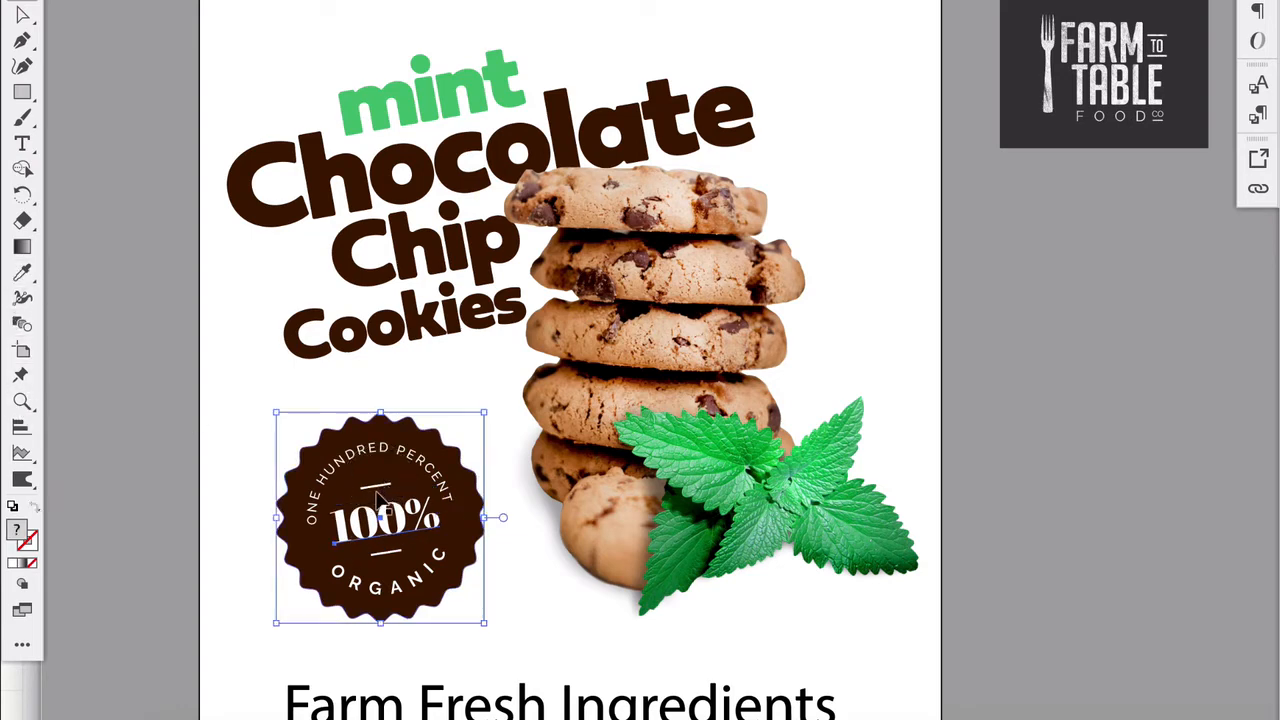
{"action": "scroll", "coordinate": [392, 575], "scroll_direction": "up", "scroll_amount": 3}
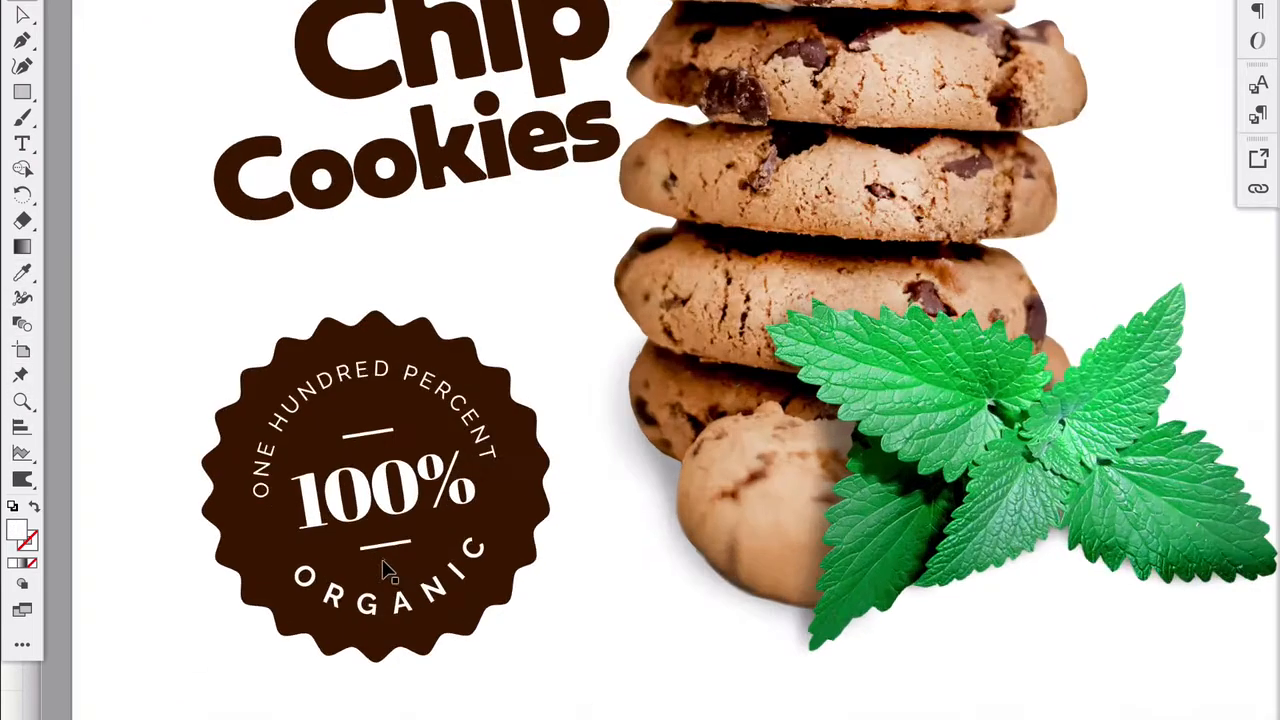
{"action": "left_click", "coordinate": [383, 563]}
{"action": "left_click", "coordinate": [358, 423], "text": "shift"}
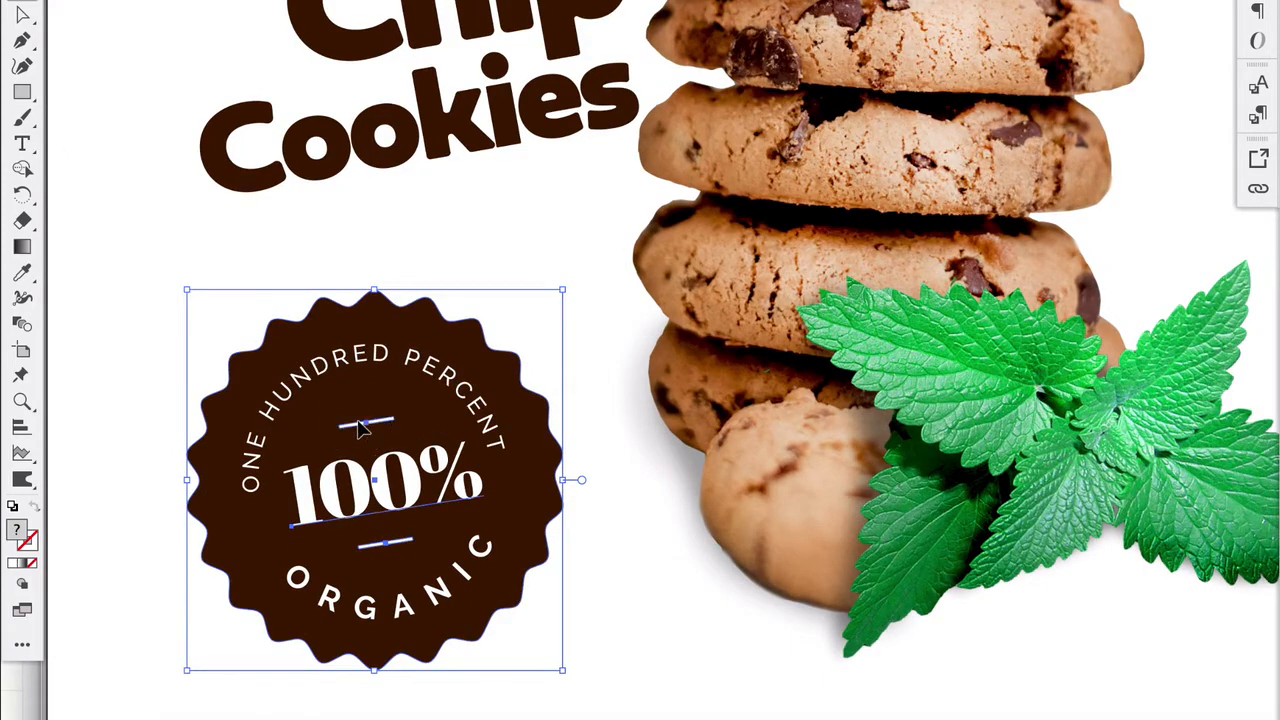
{"action": "left_click", "coordinate": [348, 390], "text": "shift"}
{"action": "scroll", "coordinate": [120, 318], "scroll_direction": "down", "scroll_amount": 2}
{"action": "left_click", "coordinate": [24, 276]}
{"action": "scroll", "coordinate": [266, 304], "scroll_direction": "up", "scroll_amount": 3}
{"action": "scroll", "coordinate": [266, 304], "scroll_direction": "left", "scroll_amount": 2}
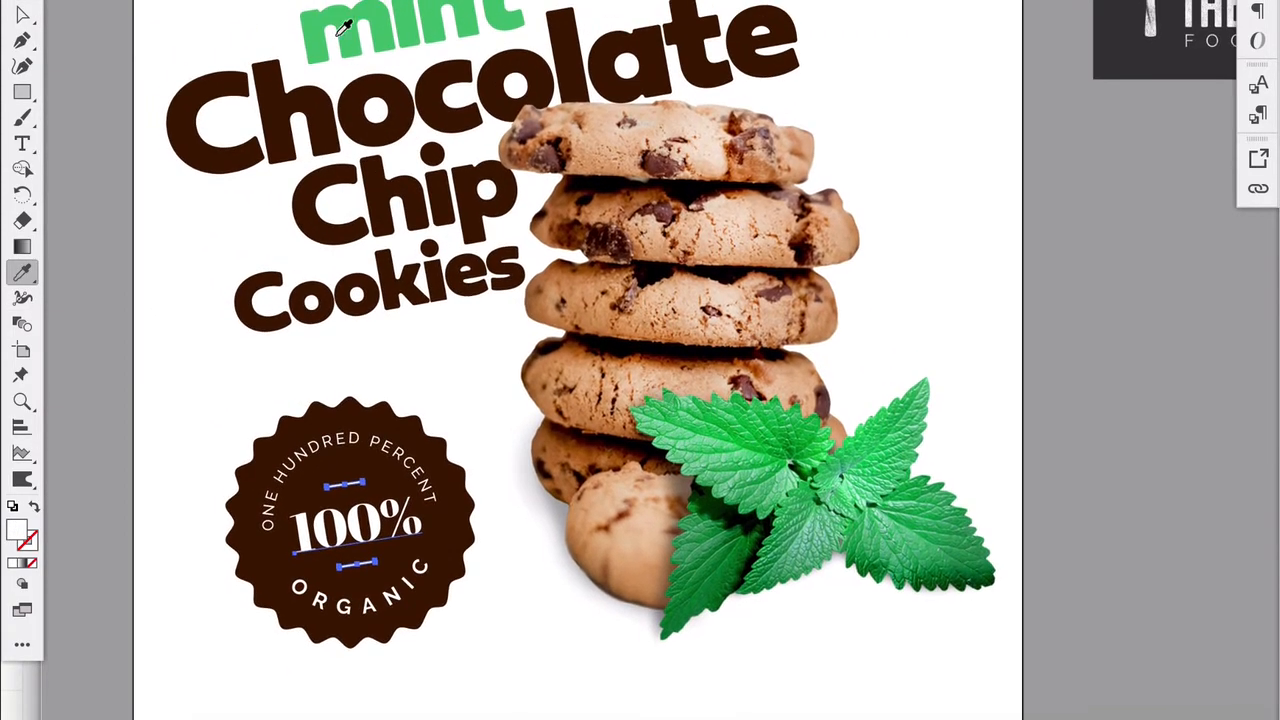
{"action": "left_click", "coordinate": [340, 29]}
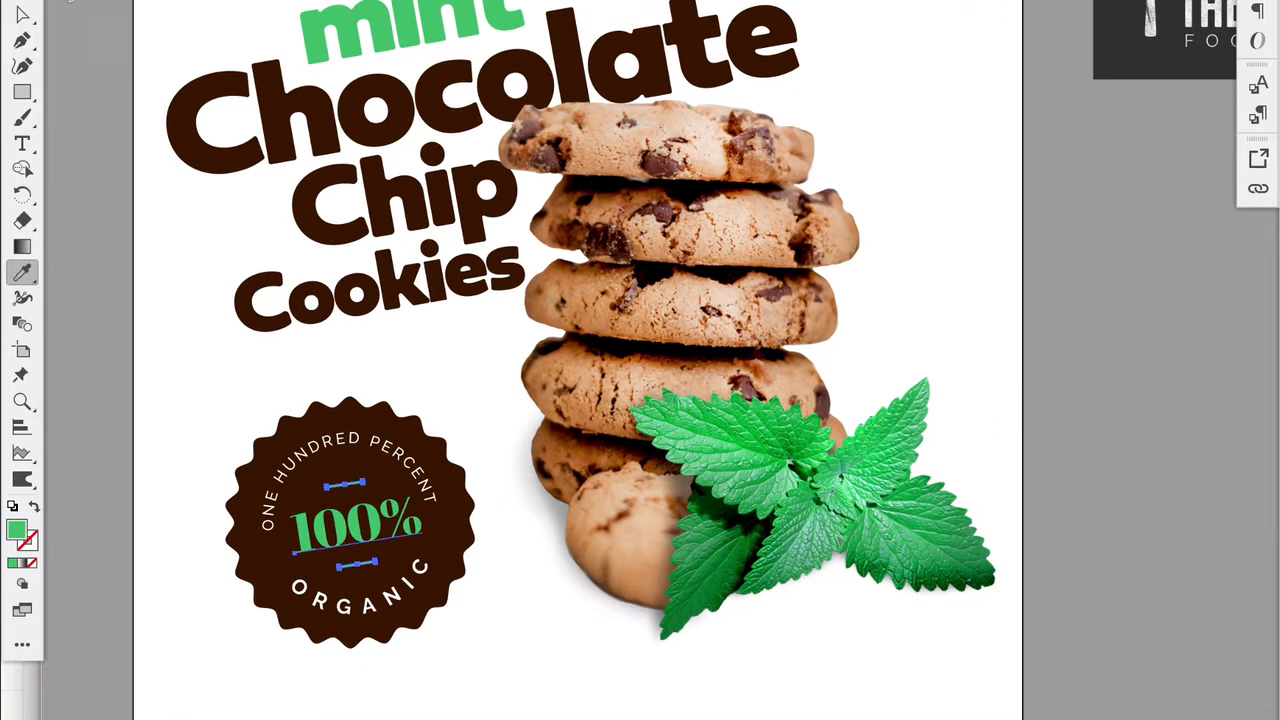
{"action": "left_click", "coordinate": [22, 1]}
{"action": "left_click", "coordinate": [98, 93]}
- Draw a brown rectangle about 8.06 in by 1.21 in over "Farm Fresh Ingredients" and move that text beyond the artboard's right edge
{"action": "scroll", "coordinate": [310, 470], "scroll_direction": "down", "scroll_amount": 2}
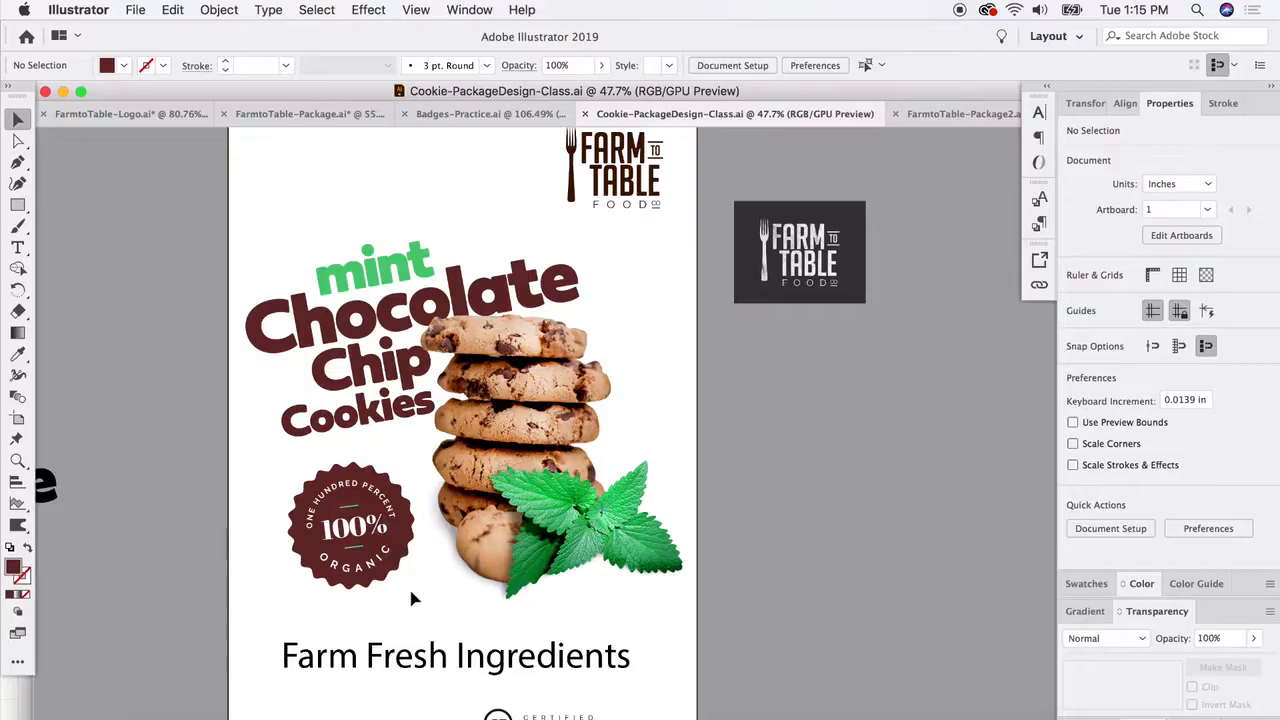
{"action": "scroll", "coordinate": [345, 575], "scroll_direction": "up", "scroll_amount": 3}
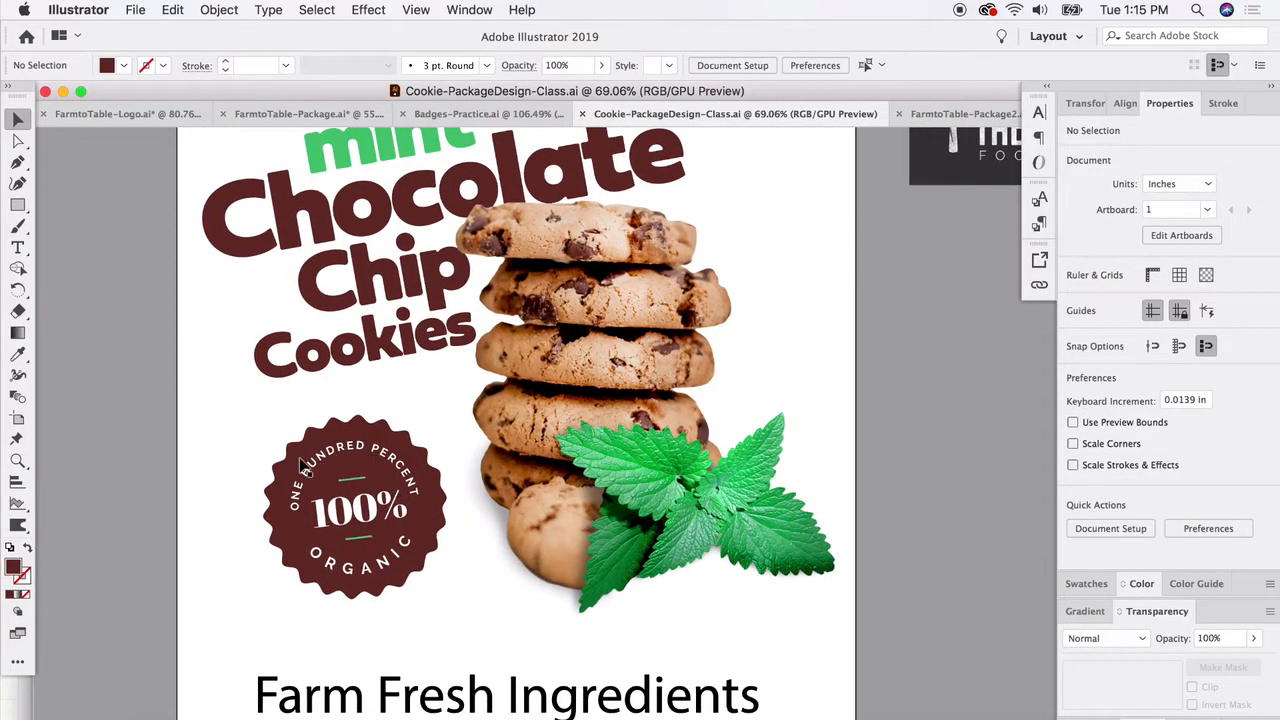
{"action": "scroll", "coordinate": [522, 605], "scroll_direction": "down", "scroll_amount": 2}
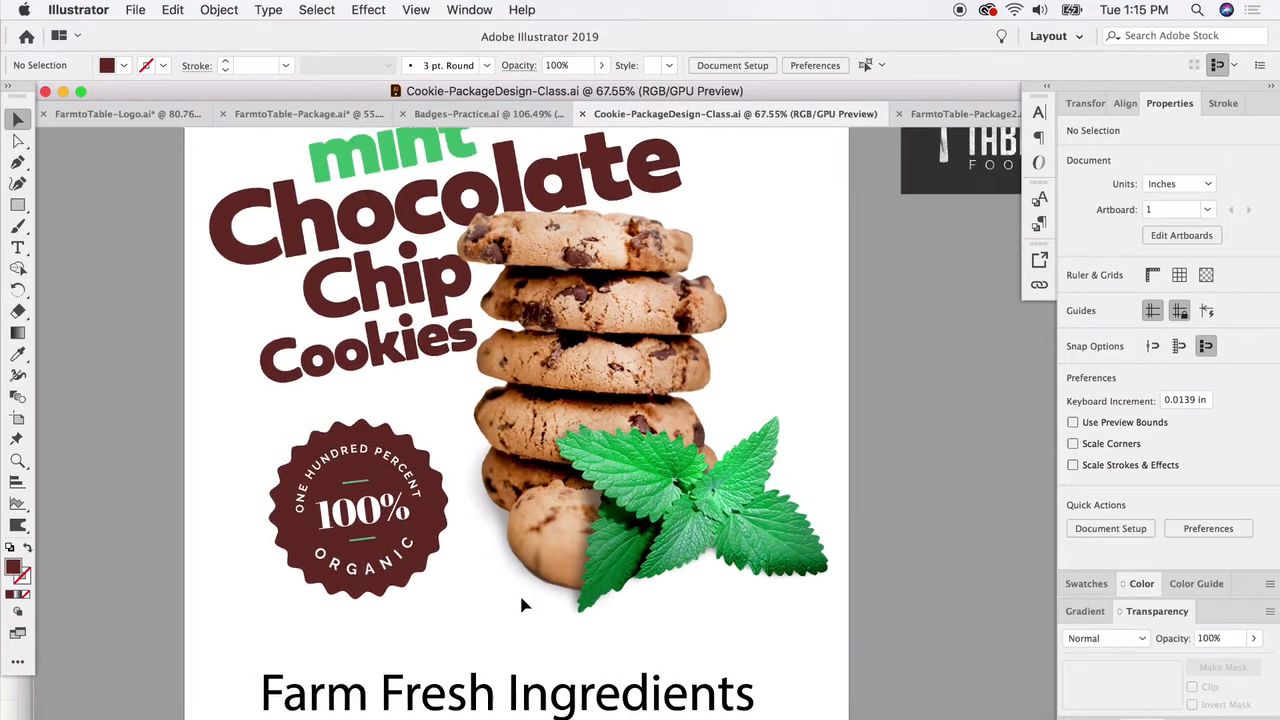
{"action": "scroll", "coordinate": [517, 600], "scroll_direction": "down", "scroll_amount": 5}
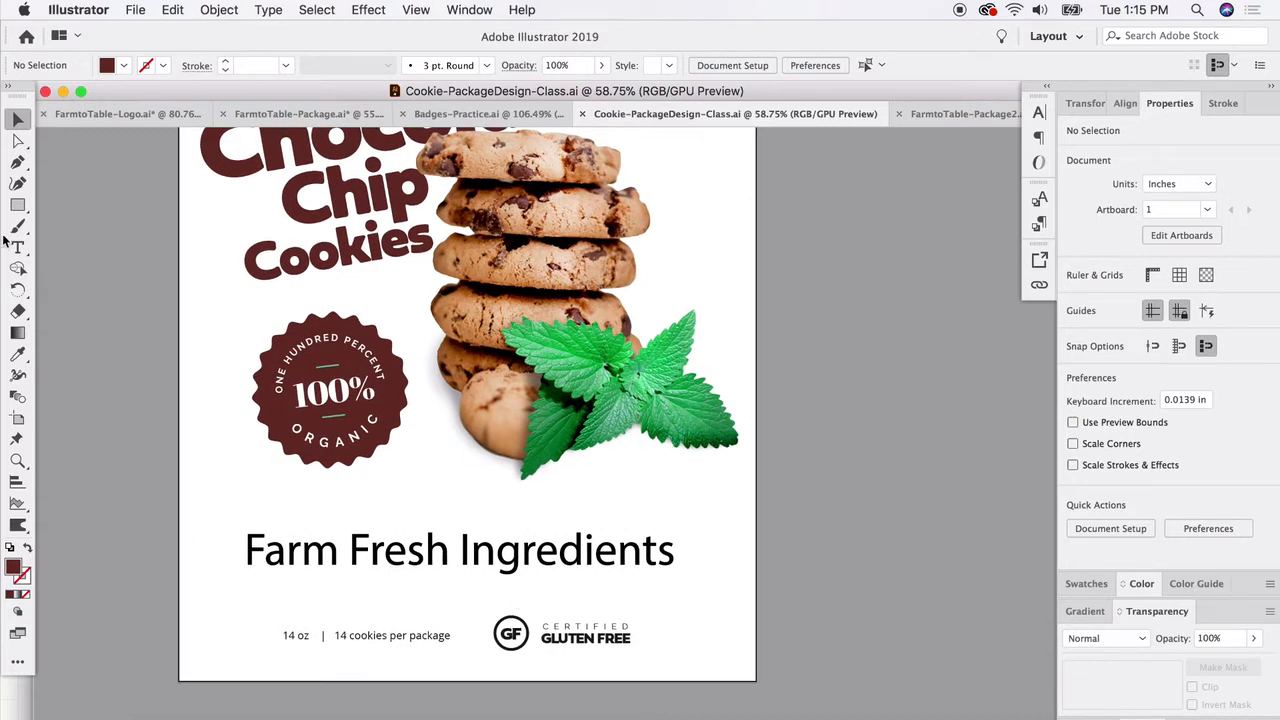
{"action": "left_click", "coordinate": [18, 206]}
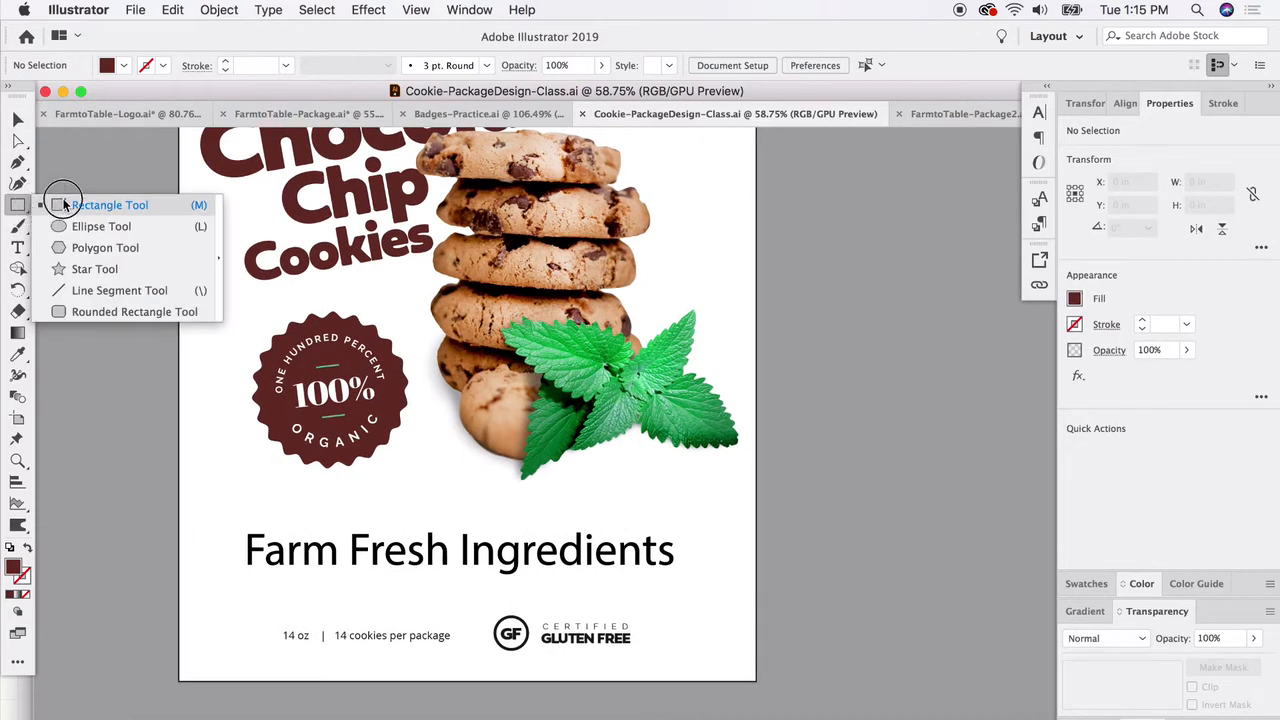
{"action": "mouse_move", "coordinate": [238, 515]}
{"action": "left_mouse_down"}
{"action": "mouse_move", "coordinate": [643, 586]}
{"action": "mouse_move", "coordinate": [704, 584]}
{"action": "left_mouse_up"}
{"action": "key", "text": "v"}
{"action": "left_click_drag", "start_coordinate": [366, 580], "coordinate": [358, 622]}
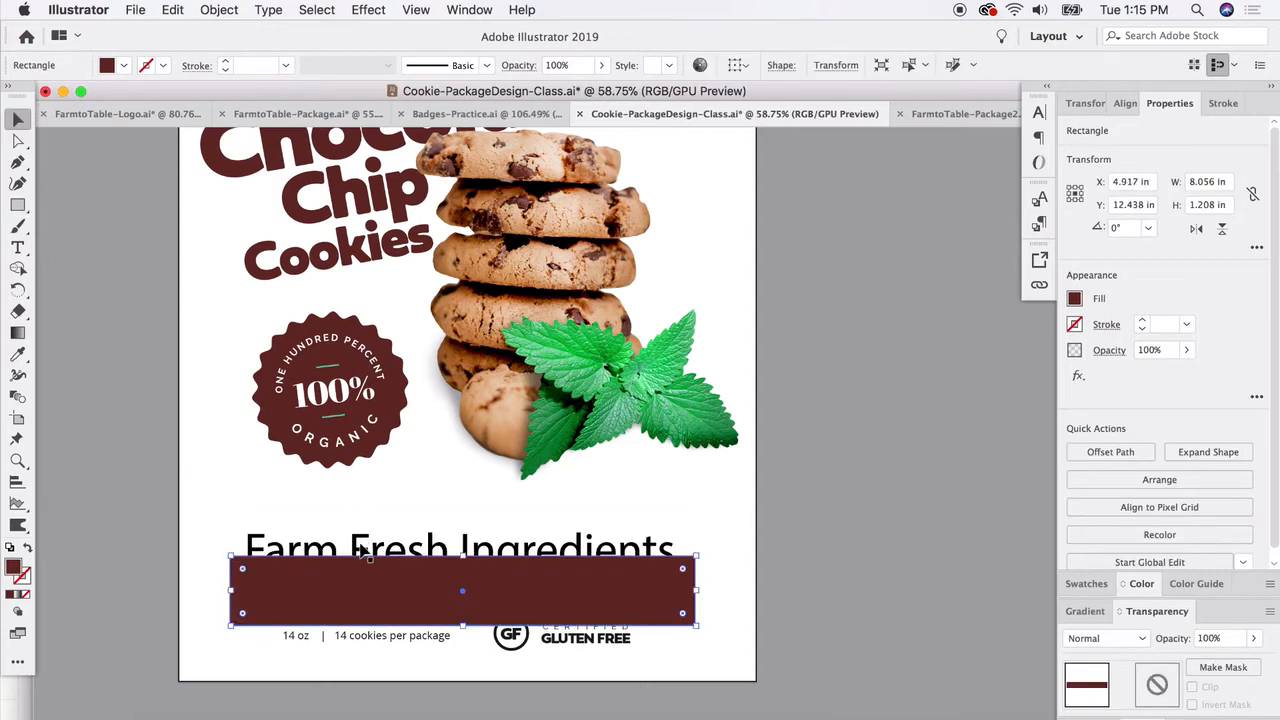
{"action": "left_click_drag", "start_coordinate": [370, 546], "coordinate": [854, 508]}
- Move the brown rectangle up above the weight and gluten-free line and reduce its height to about 1.04 in
{"action": "left_click_drag", "start_coordinate": [532, 612], "coordinate": [534, 576]}
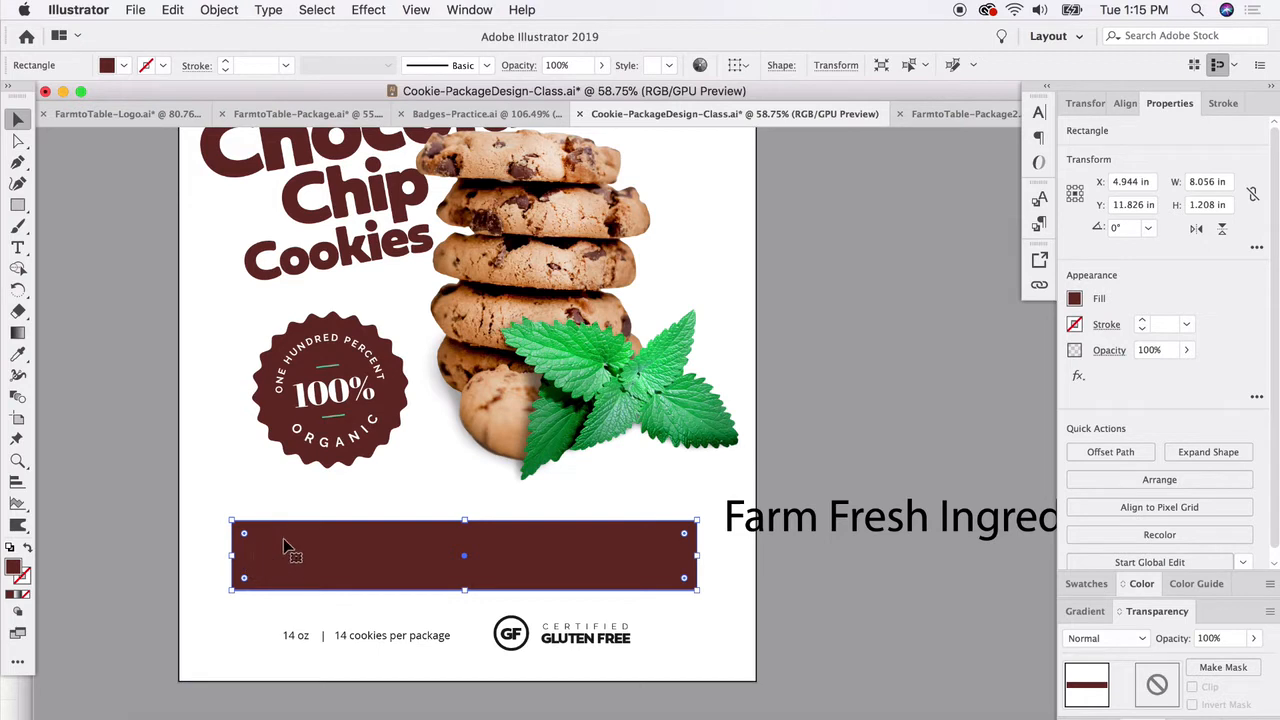
{"action": "left_click_drag", "start_coordinate": [463, 517], "coordinate": [460, 532]}
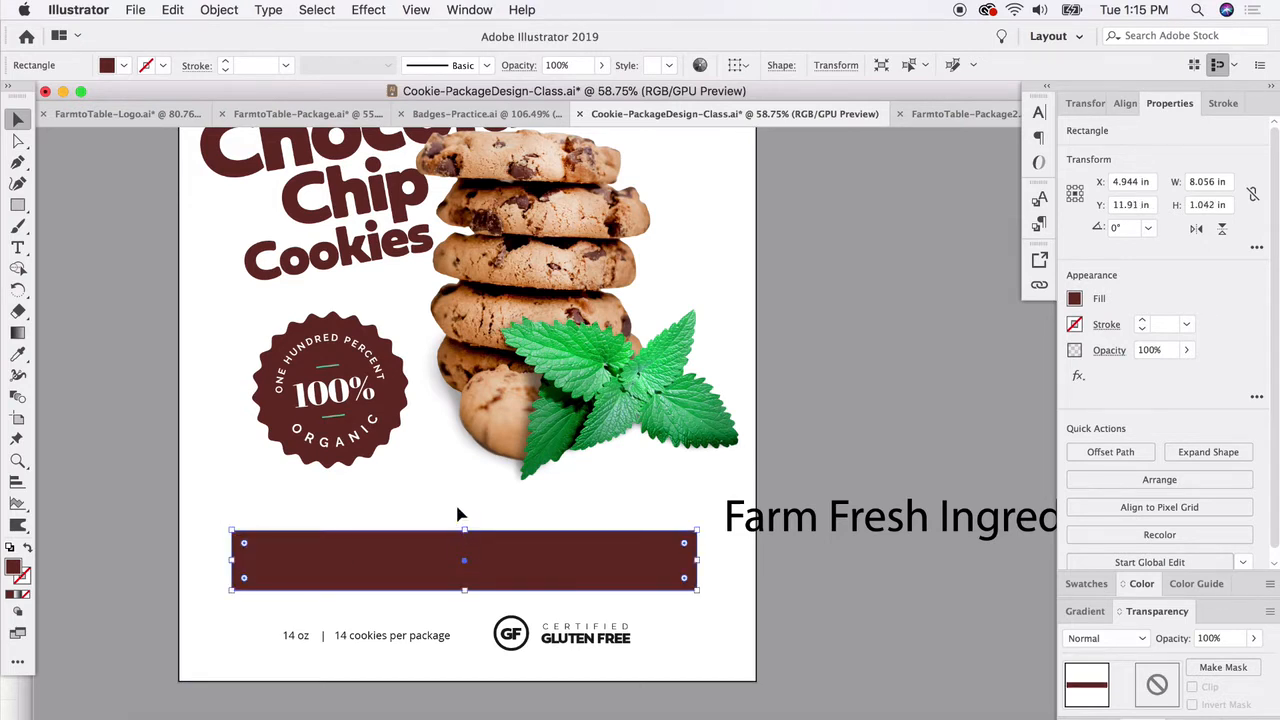
- Apply a horizontal Flag warp with a 23% bend to the brown rectangle above the weight line
{"action": "left_click", "coordinate": [372, 9]}
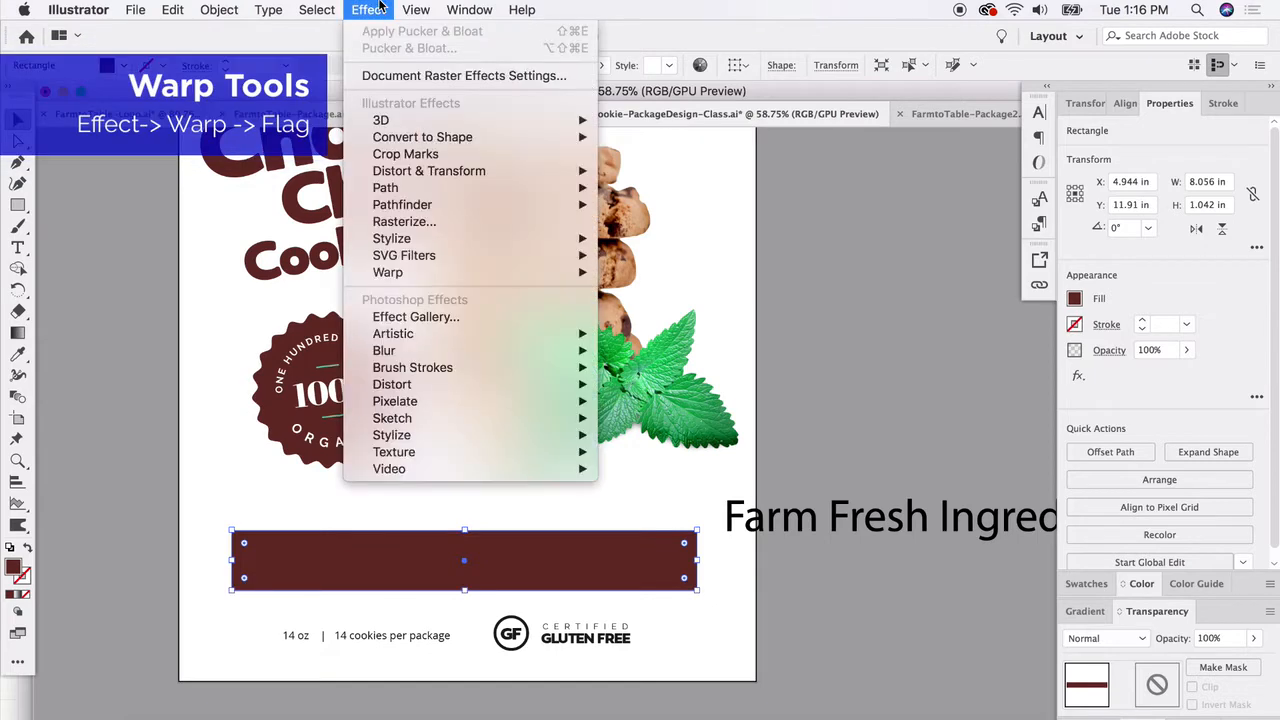
{"action": "mouse_move", "coordinate": [482, 279]}
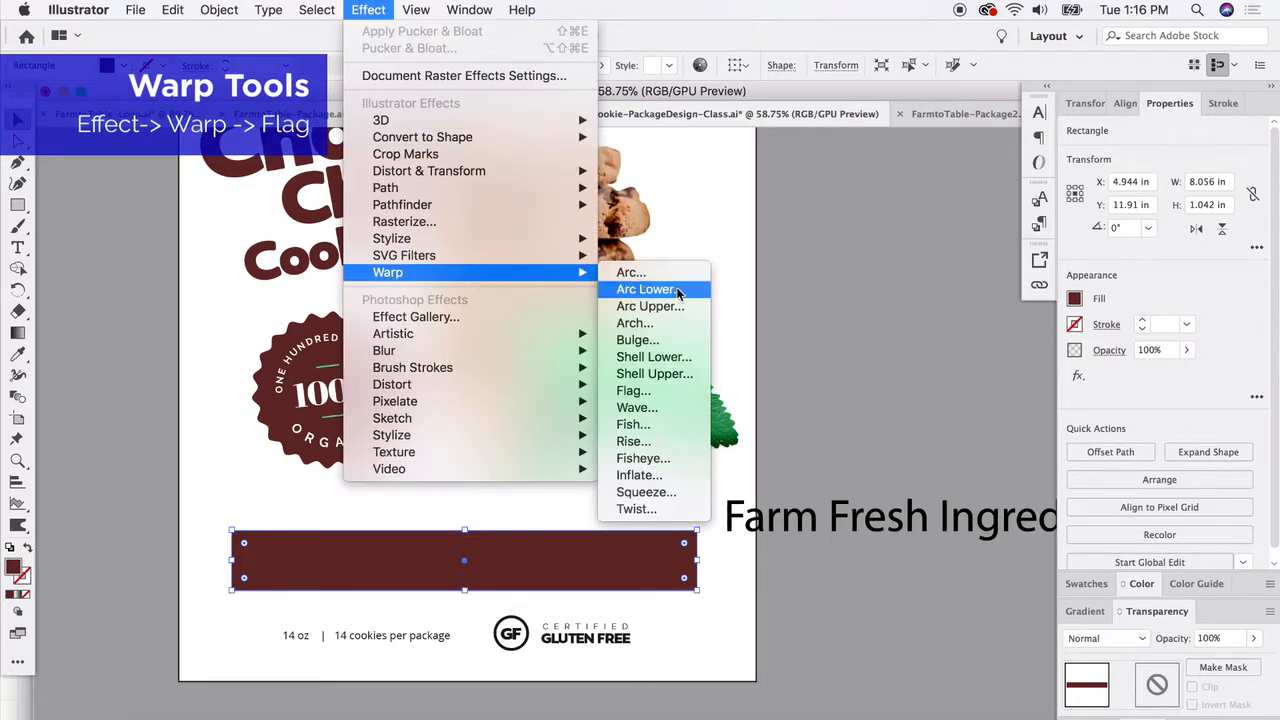
{"action": "left_click", "coordinate": [649, 393]}
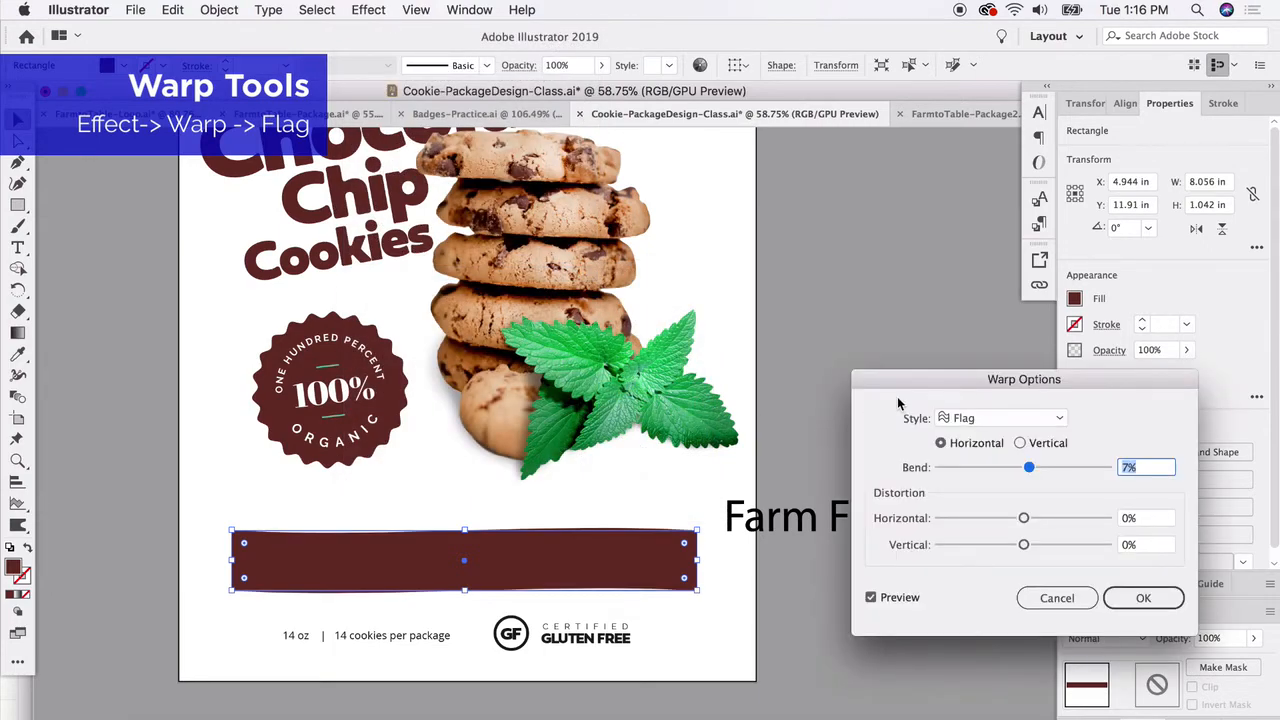
{"action": "left_click_drag", "start_coordinate": [925, 385], "coordinate": [499, 238]}
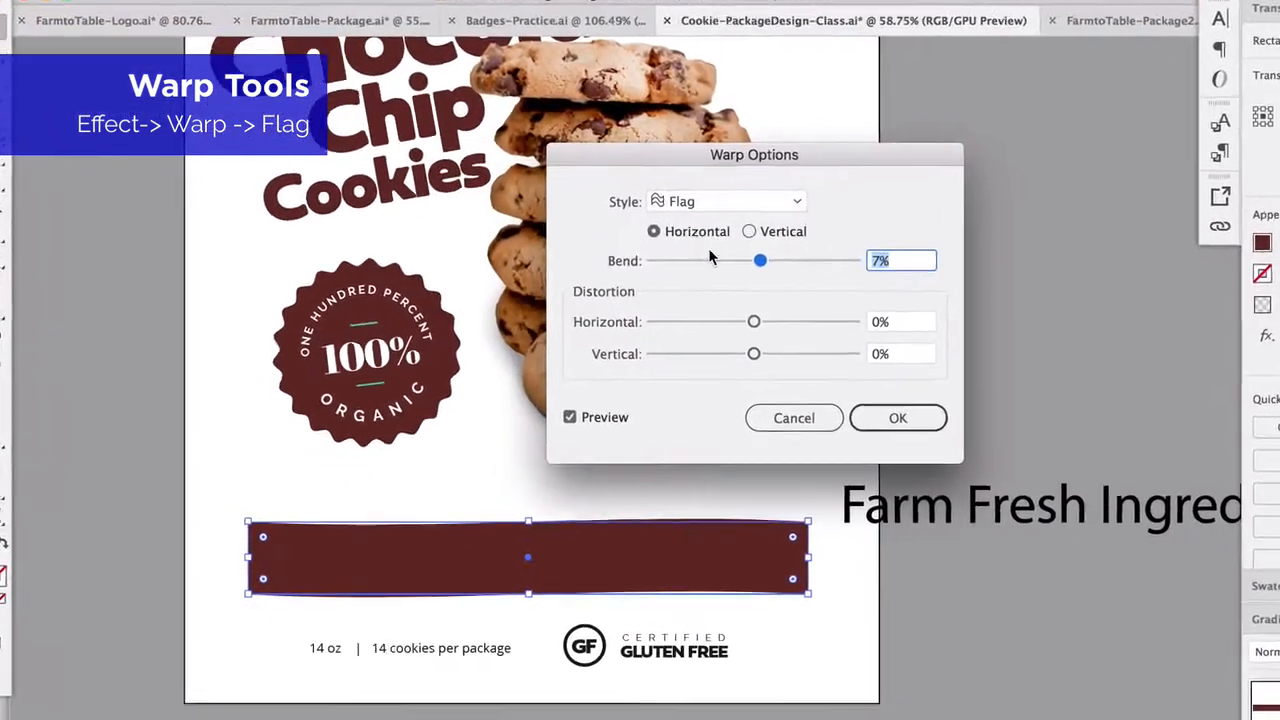
{"action": "left_click_drag", "start_coordinate": [760, 260], "coordinate": [770, 262]}
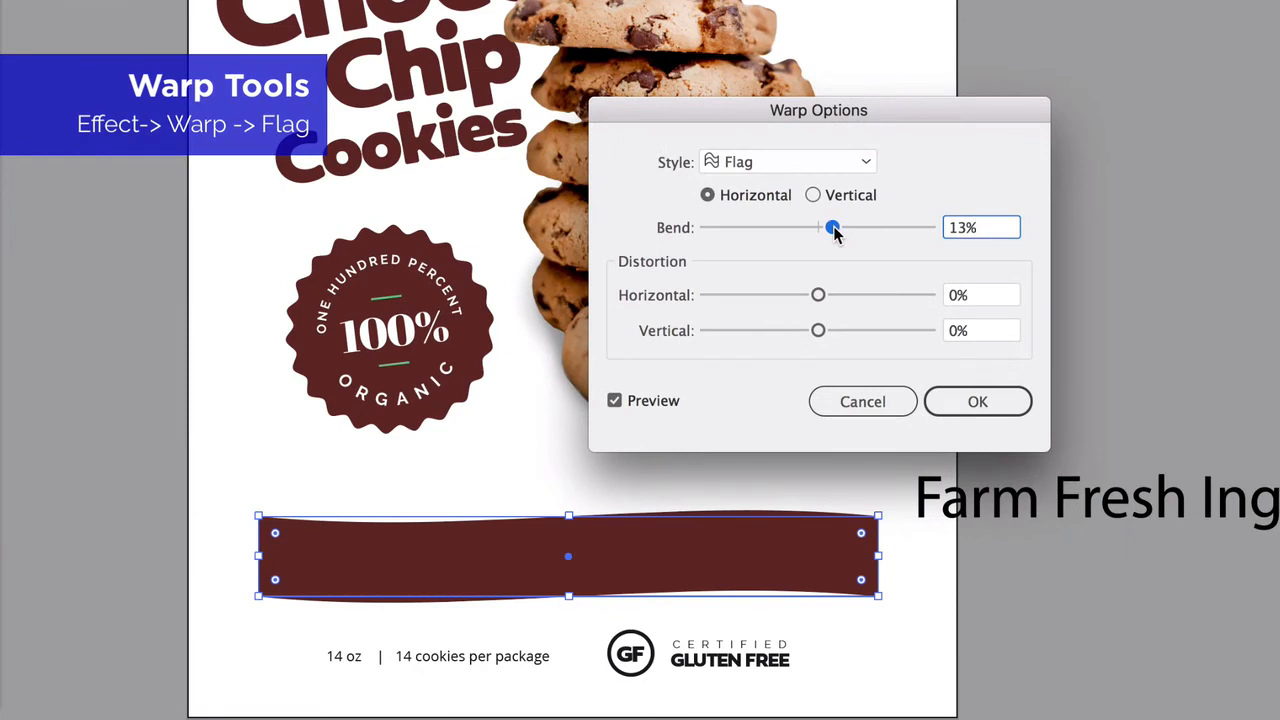
{"action": "left_click_drag", "start_coordinate": [834, 229], "coordinate": [846, 231]}
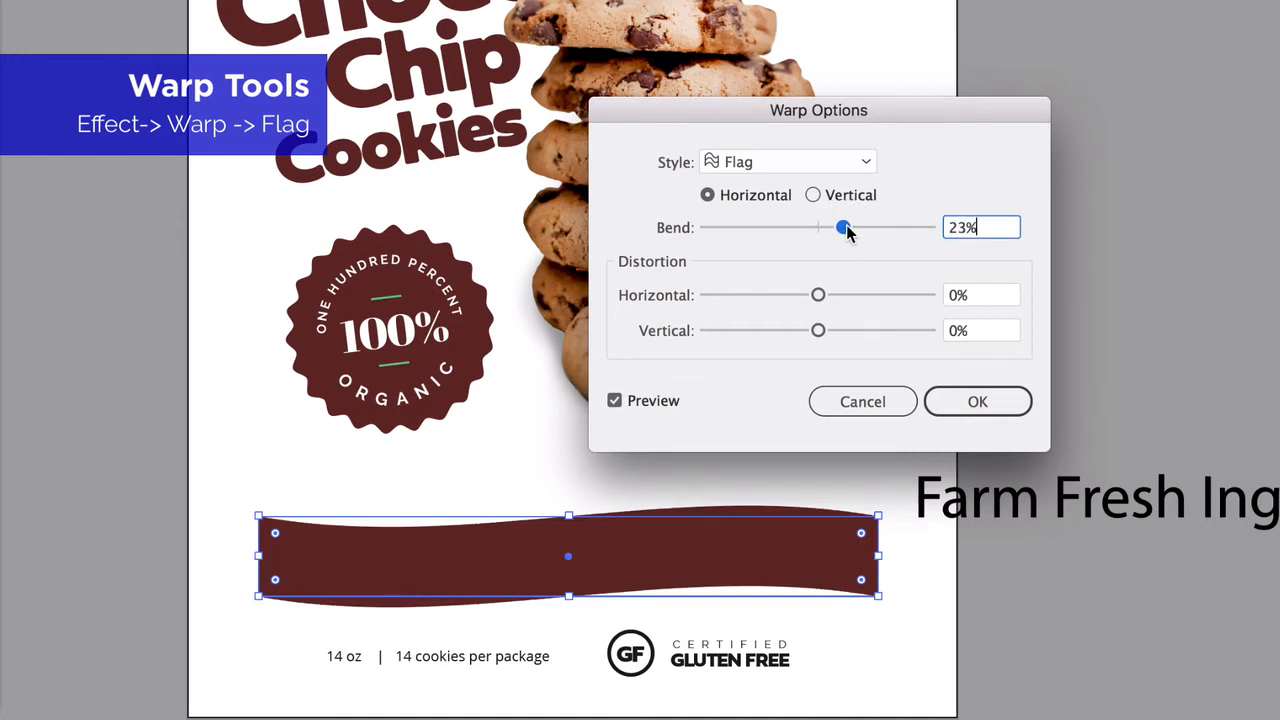
{"action": "left_click", "coordinate": [950, 407]}
{"action": "left_click", "coordinate": [1066, 386]}
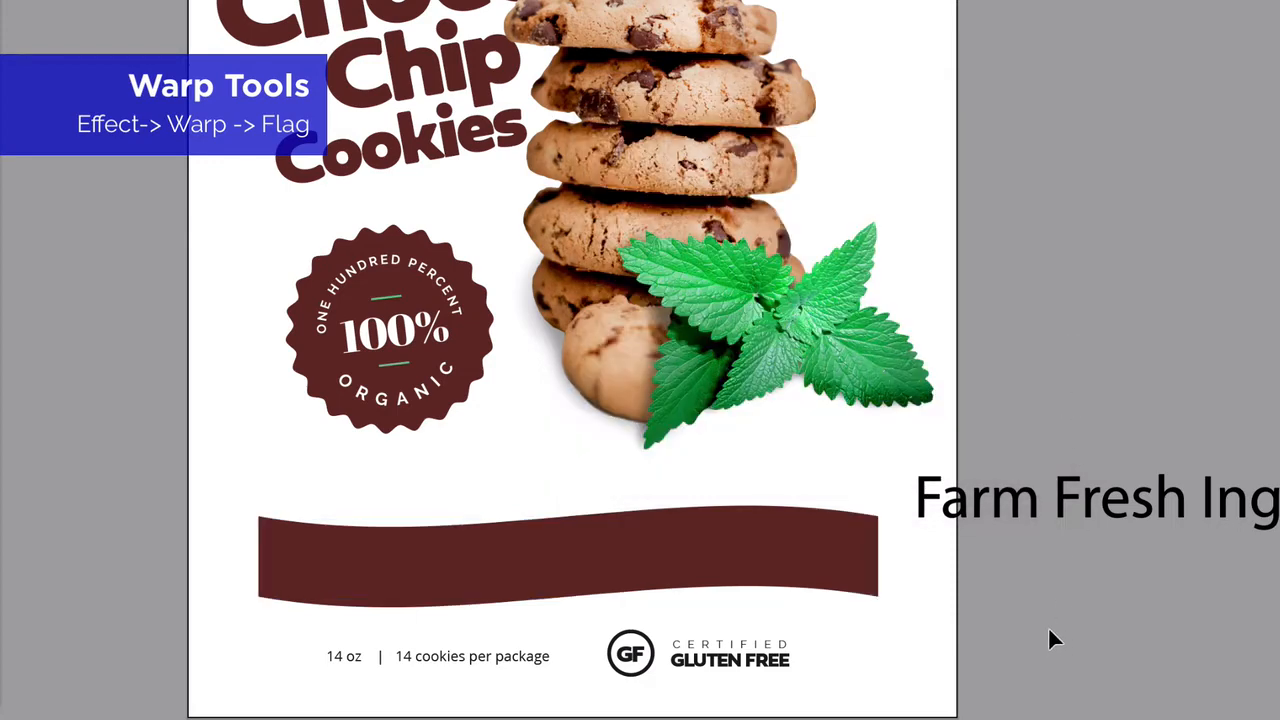
- Move the "Farm Fresh Ingredients" text onto the wavy brown banner and bring it to the front
{"action": "left_click", "coordinate": [806, 570]}
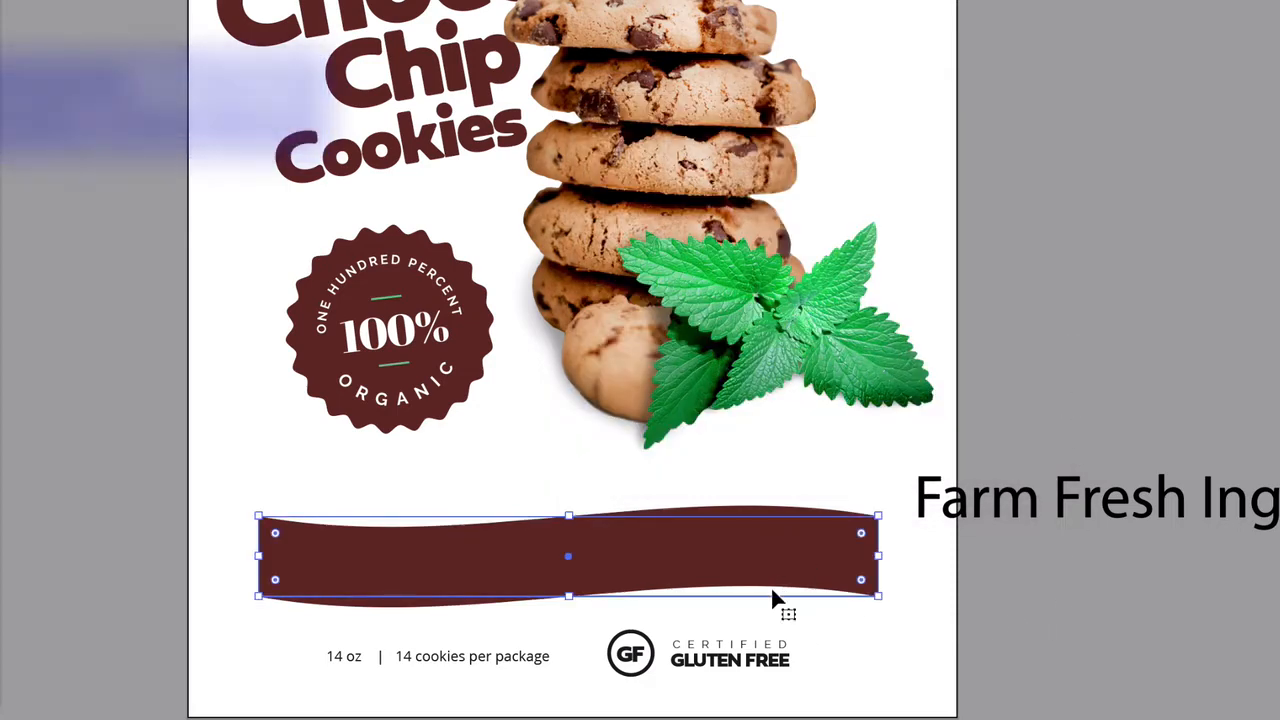
{"action": "left_click_drag", "start_coordinate": [1058, 505], "coordinate": [429, 551]}
{"action": "right_click", "coordinate": [490, 548]}
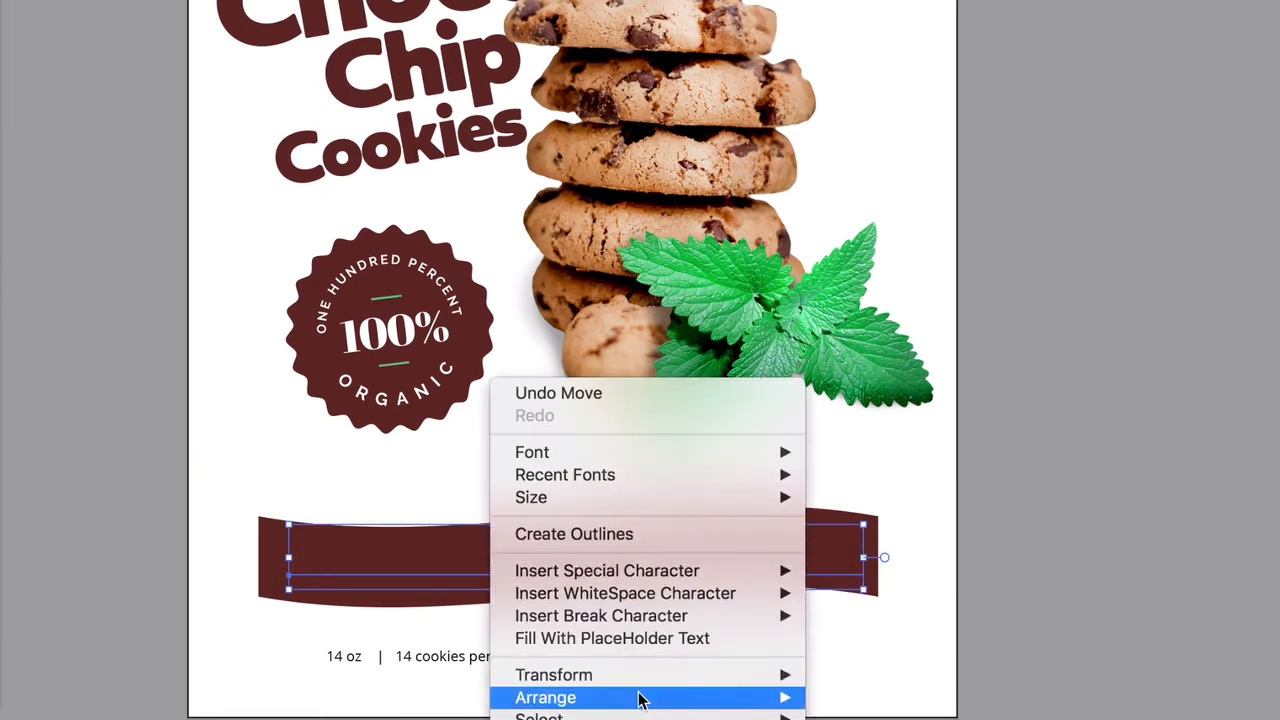
{"action": "mouse_move", "coordinate": [640, 694]}
{"action": "left_click", "coordinate": [846, 681]}
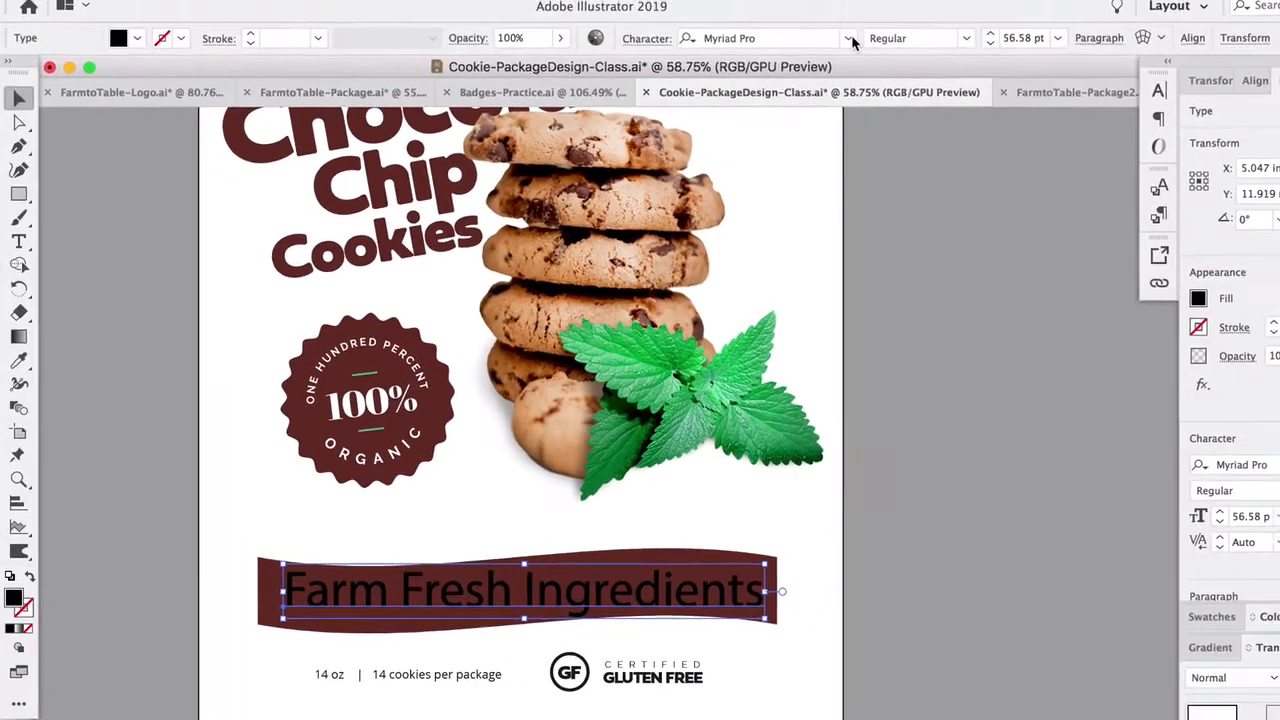
- Set the tagline in Abril Fatface and scale it down to about 46.29 pt, centered within the banner
{"action": "left_click", "coordinate": [845, 40]}
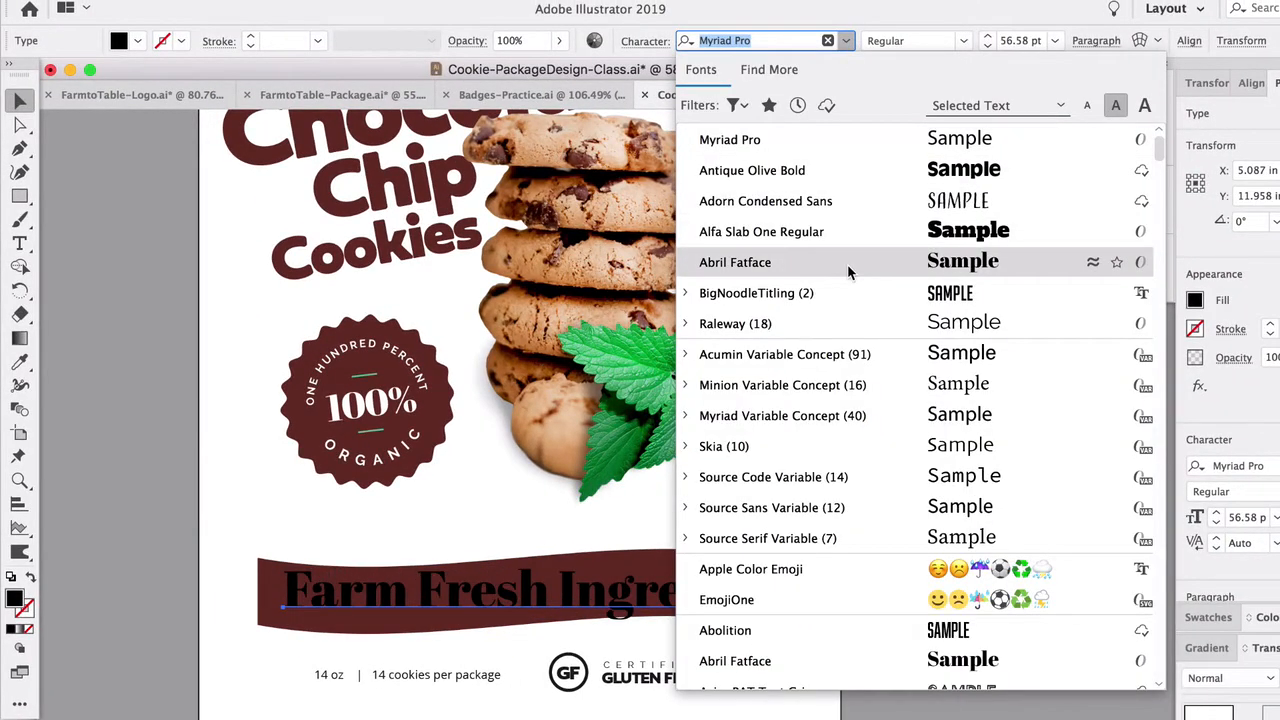
{"action": "left_click", "coordinate": [819, 266]}
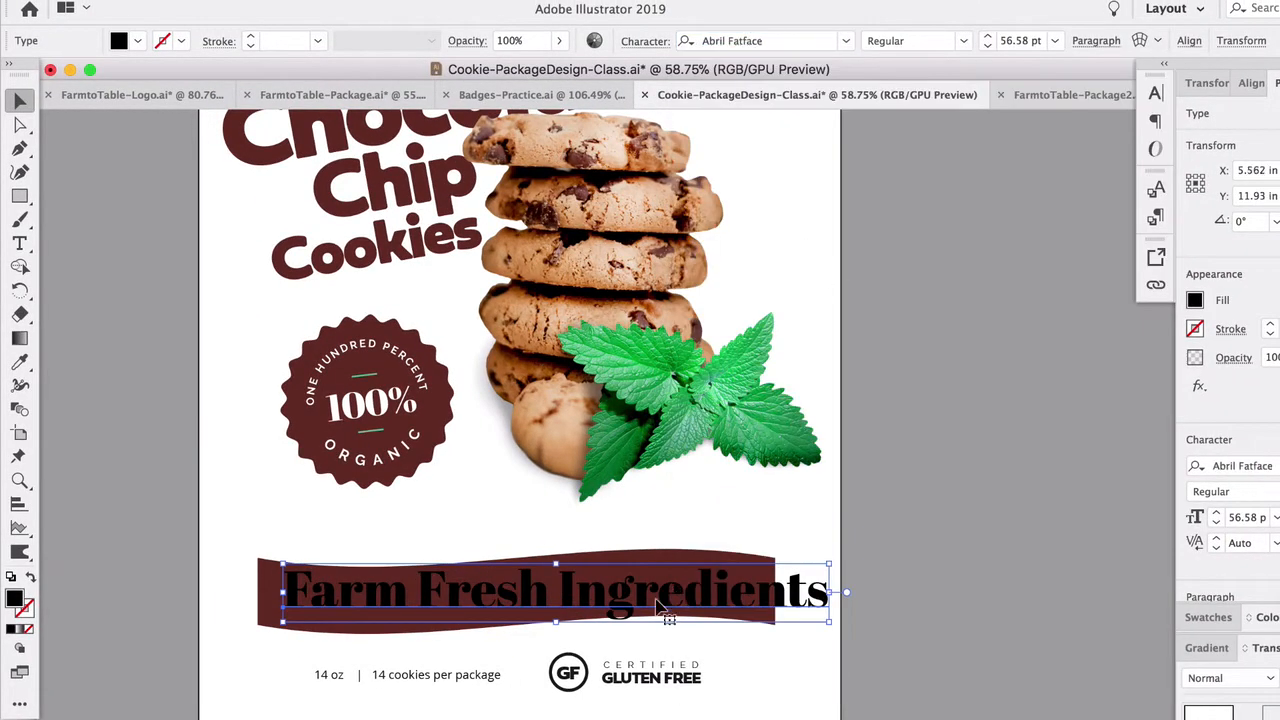
{"action": "scroll", "coordinate": [620, 610], "scroll_direction": "up", "scroll_amount": 1}
{"action": "scroll", "coordinate": [436, 614], "scroll_direction": "up", "scroll_amount": 5}
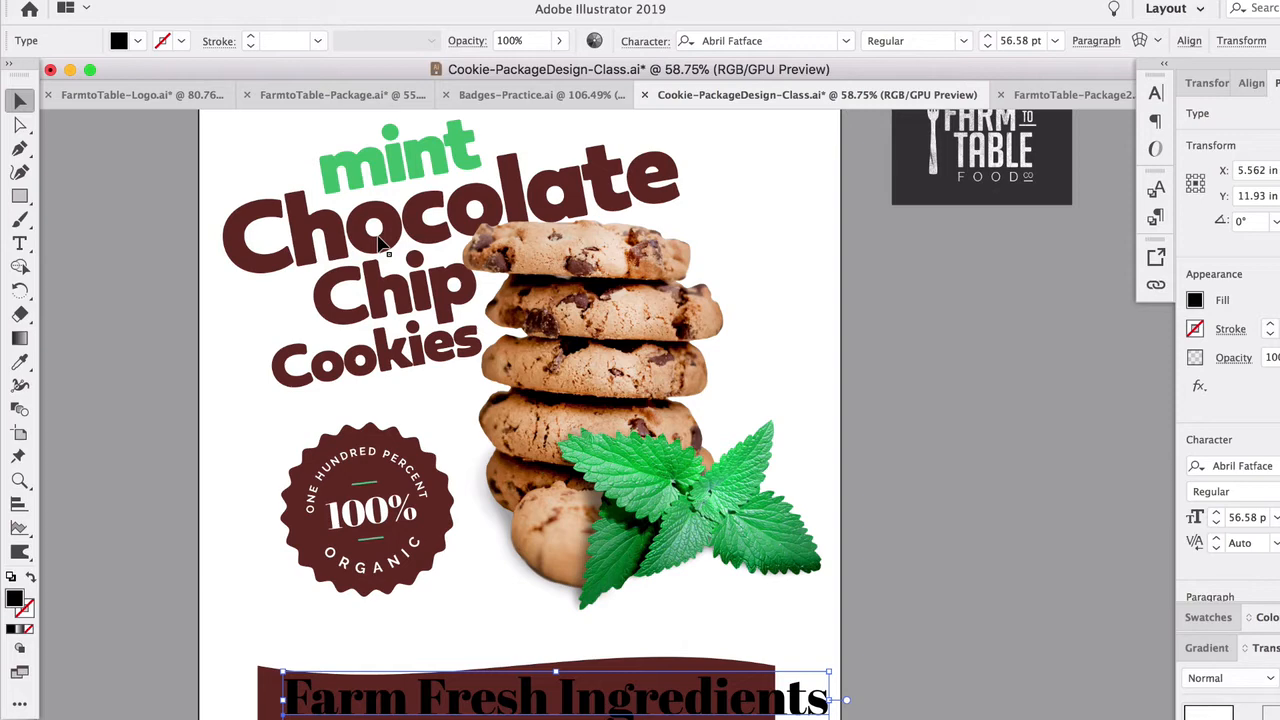
{"action": "scroll", "coordinate": [620, 610], "scroll_direction": "down", "scroll_amount": 4}
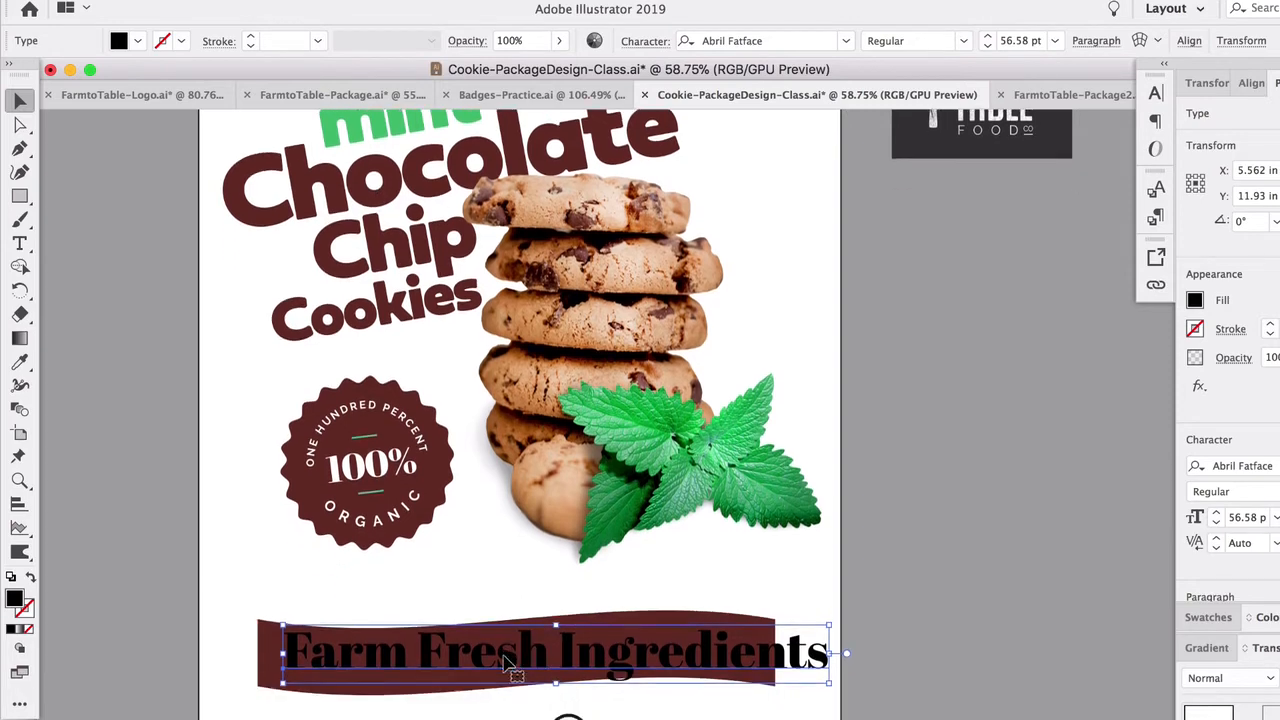
{"action": "left_click_drag", "start_coordinate": [829, 587], "coordinate": [729, 598]}
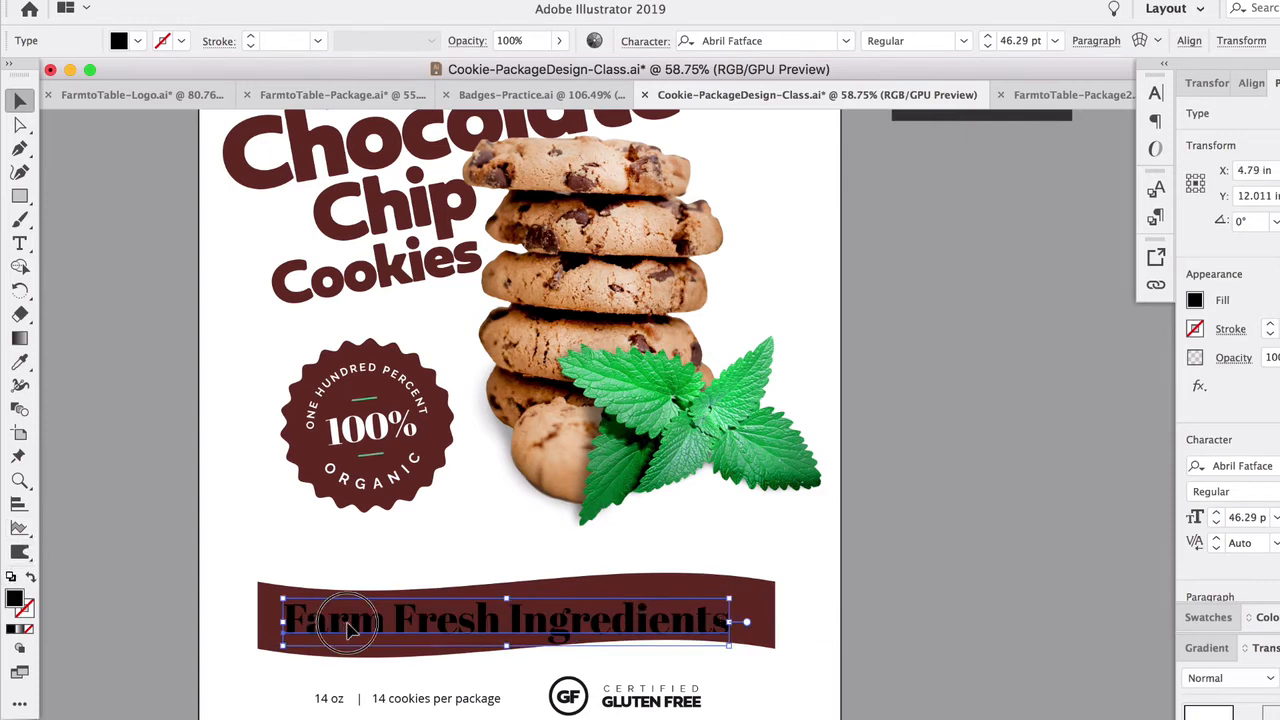
{"action": "left_click_drag", "start_coordinate": [346, 623], "coordinate": [354, 622]}
- Change the tagline text's fill color to white
{"action": "double_click", "coordinate": [14, 598]}
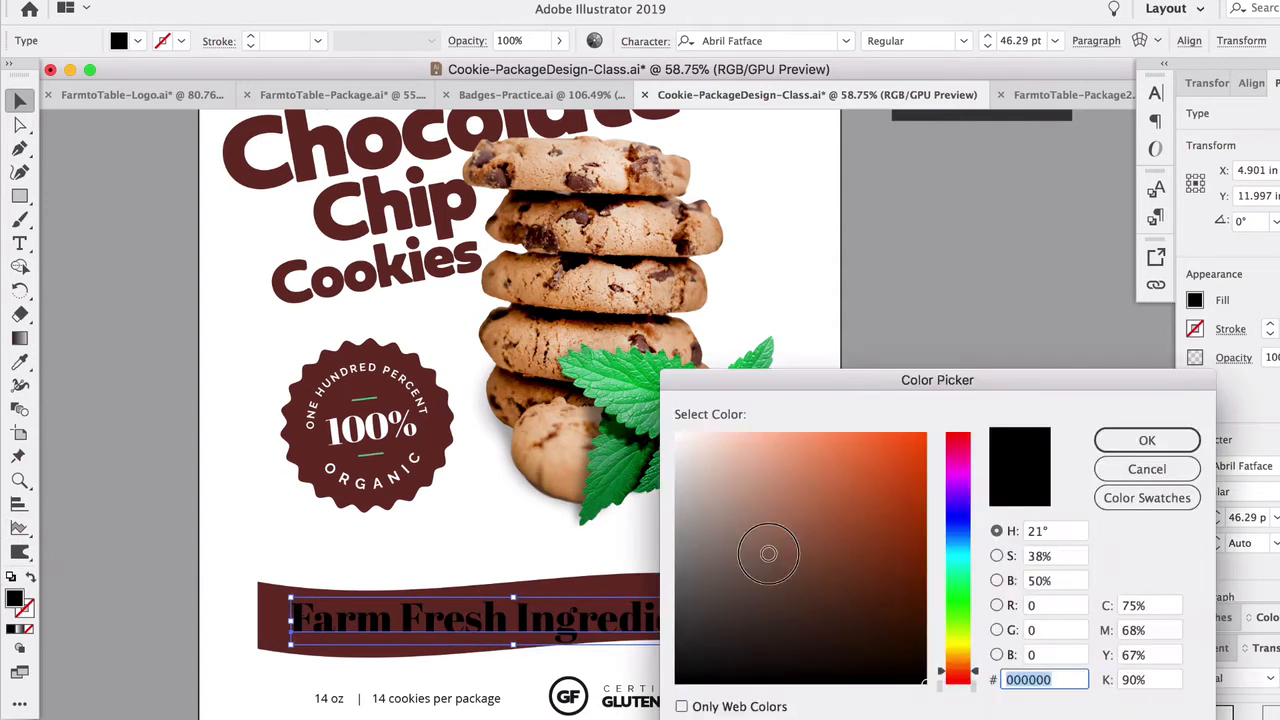
{"action": "left_click", "coordinate": [674, 423]}
{"action": "left_click", "coordinate": [1143, 440]}
{"action": "left_click", "coordinate": [922, 470]}
{"action": "left_click", "coordinate": [672, 620]}
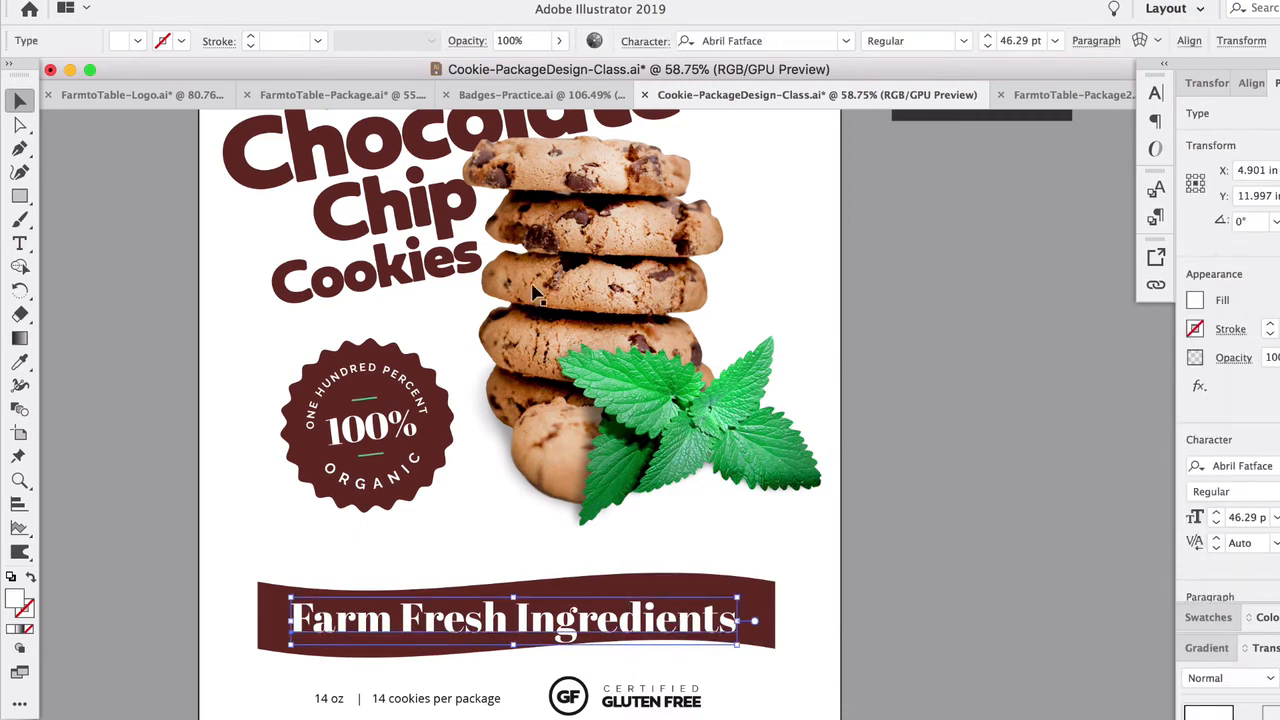
- Apply the banner's Flag warp to the "Farm Fresh Ingredients" text with the same settings
{"action": "left_click", "coordinate": [408, 1]}
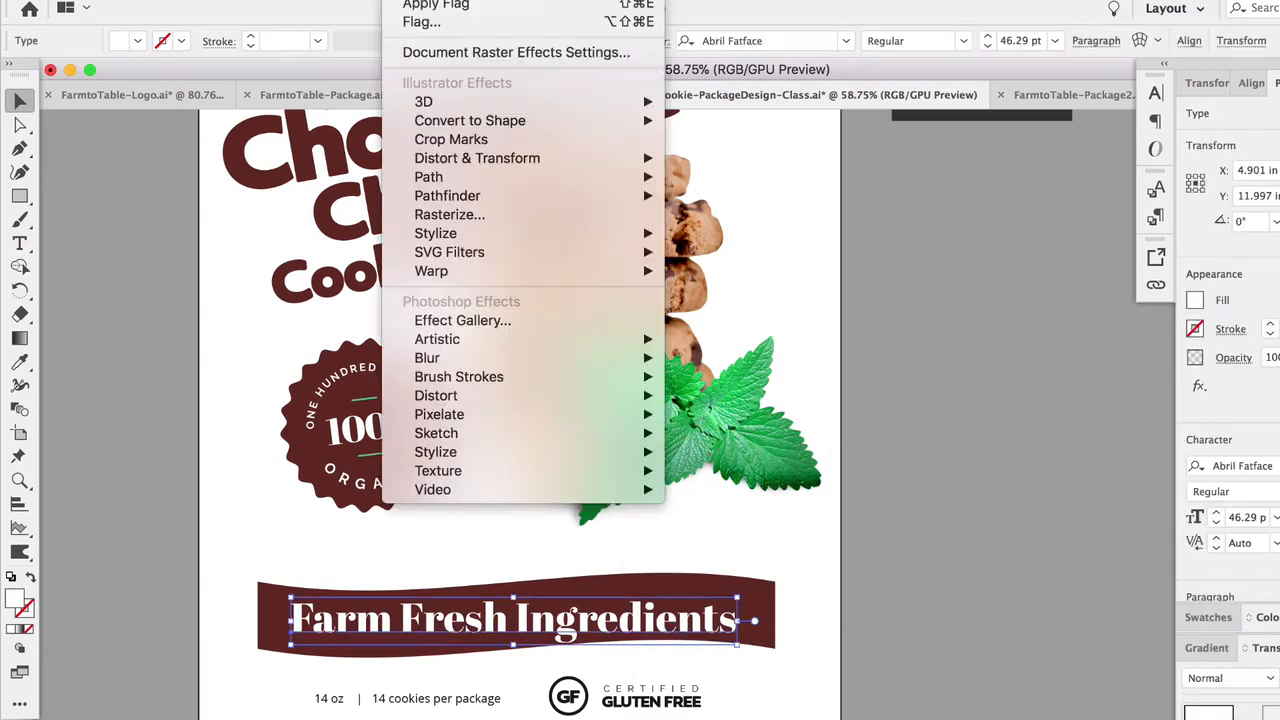
{"action": "left_click", "coordinate": [413, 5]}
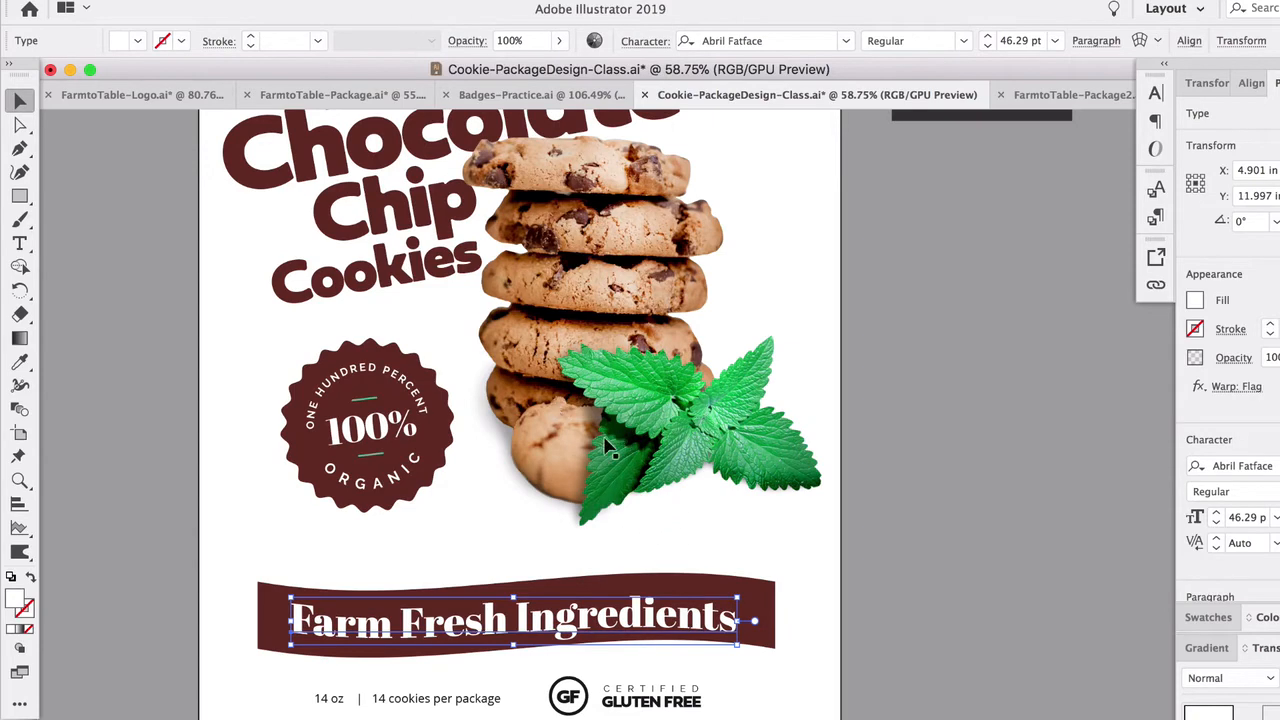
{"action": "scroll", "coordinate": [551, 686], "scroll_direction": "up", "scroll_amount": 3}
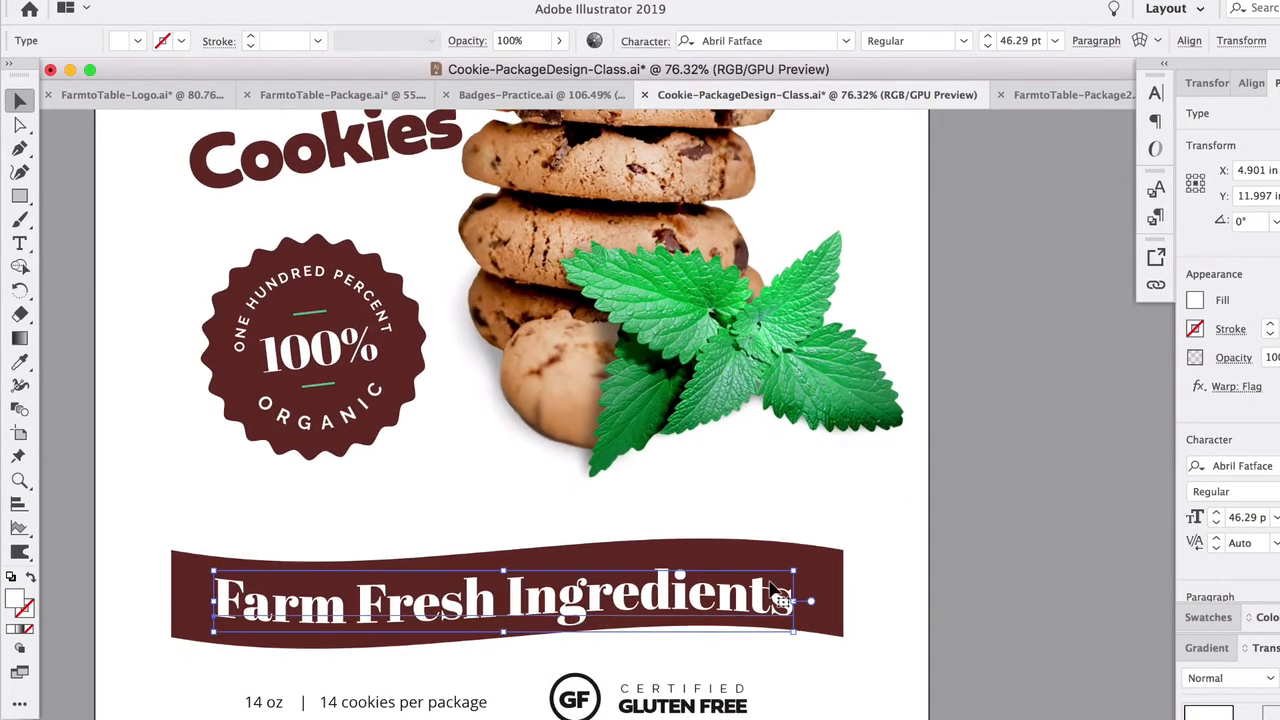
- Rotate the tagline about 0.91° and nudge it up so it sits centered along the banner's curve
{"action": "left_click_drag", "start_coordinate": [803, 563], "coordinate": [806, 556]}
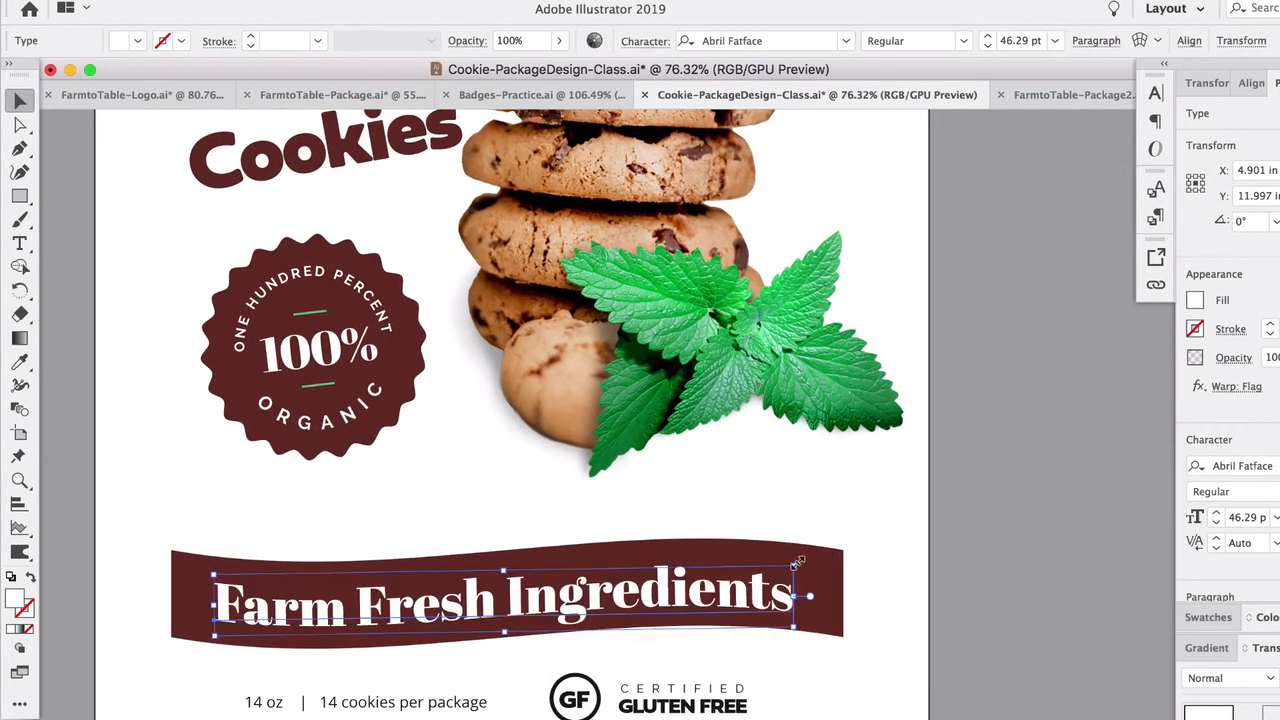
{"action": "left_click", "coordinate": [737, 597]}
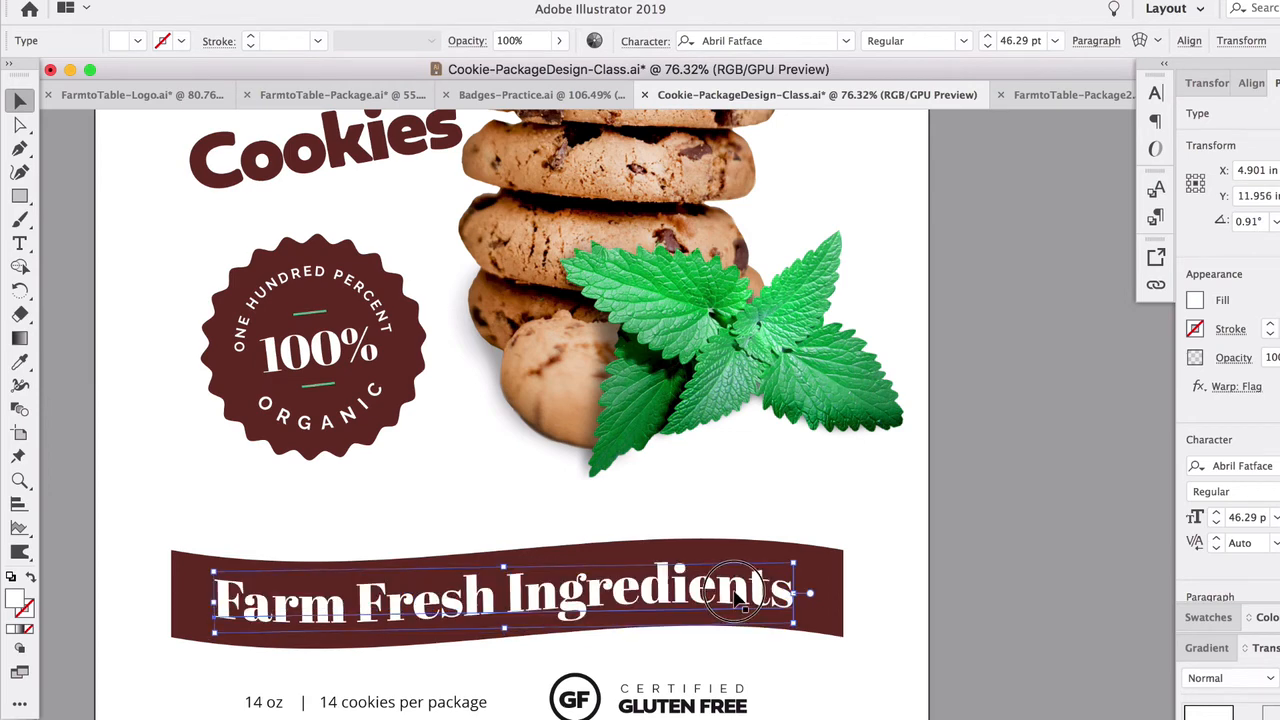
{"action": "left_click_drag", "start_coordinate": [737, 597], "coordinate": [734, 593]}
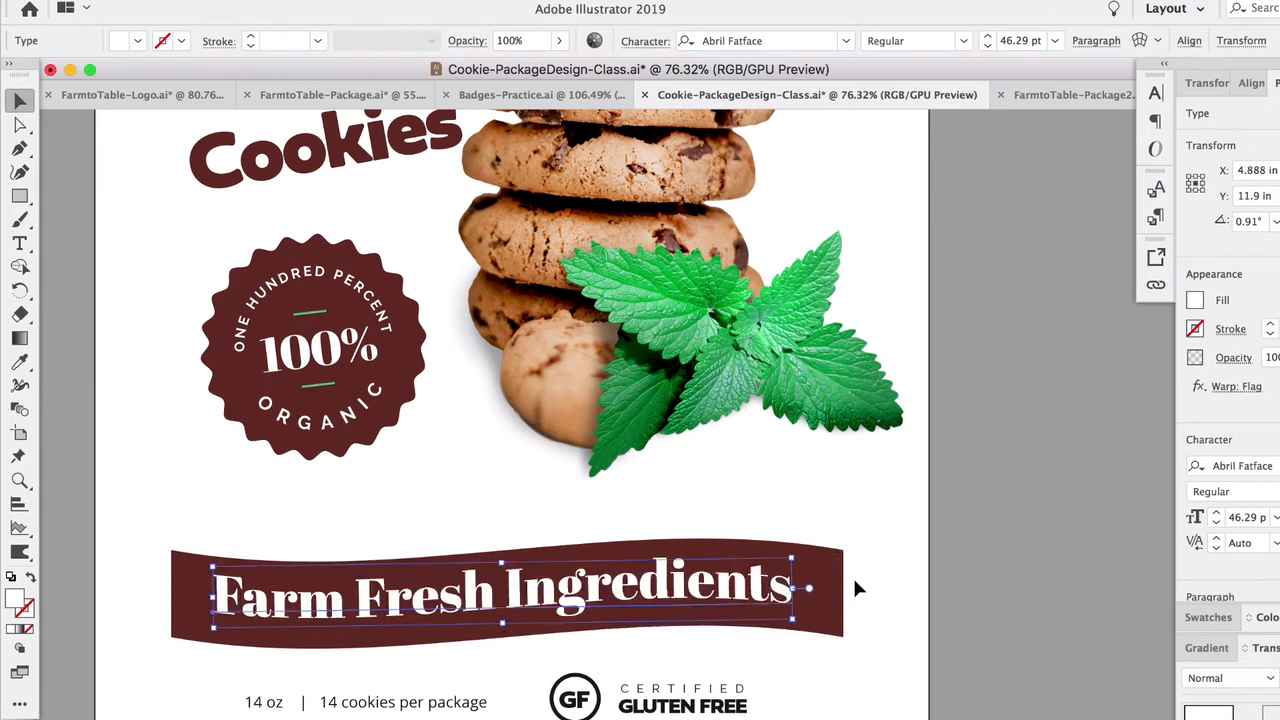
{"action": "left_click", "coordinate": [856, 588]}
- Add an anchor point midway on the banner's left edge and pull it inward as a sharp ribbon notch
{"action": "scroll", "coordinate": [155, 655], "scroll_direction": "up", "scroll_amount": 4}
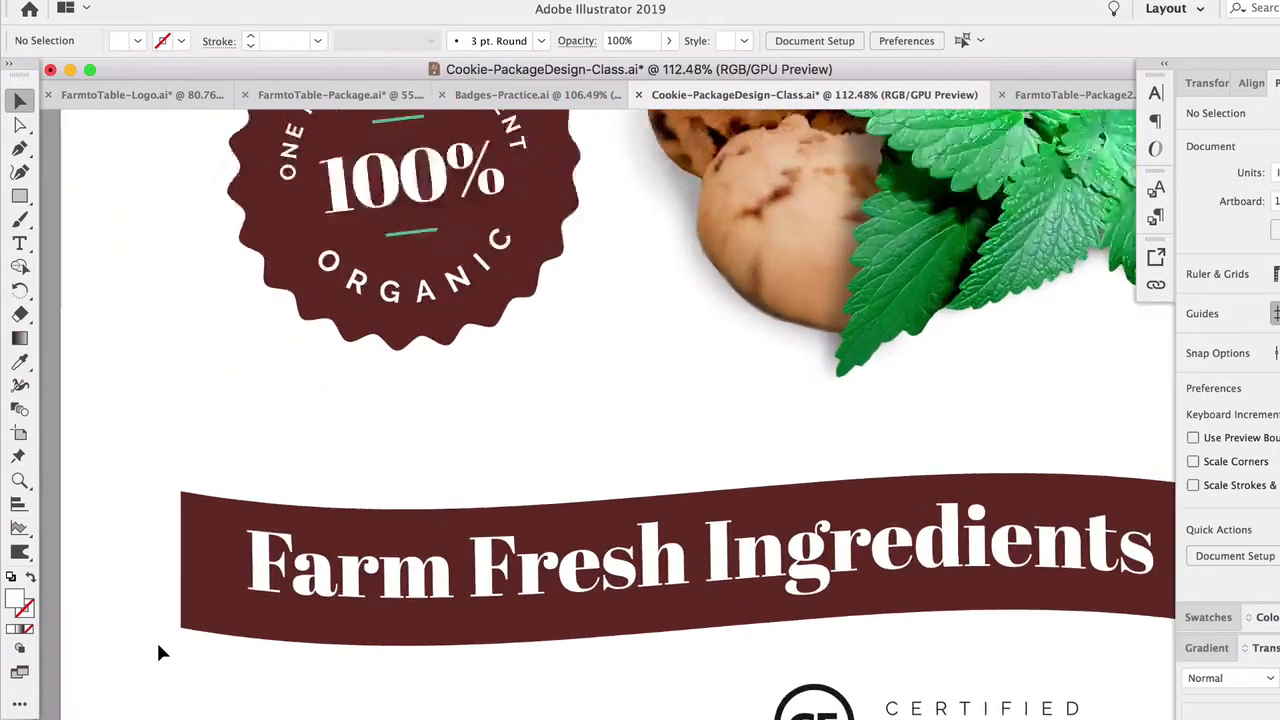
{"action": "left_click", "coordinate": [206, 537]}
{"action": "scroll", "coordinate": [203, 574], "scroll_direction": "left", "scroll_amount": 1}
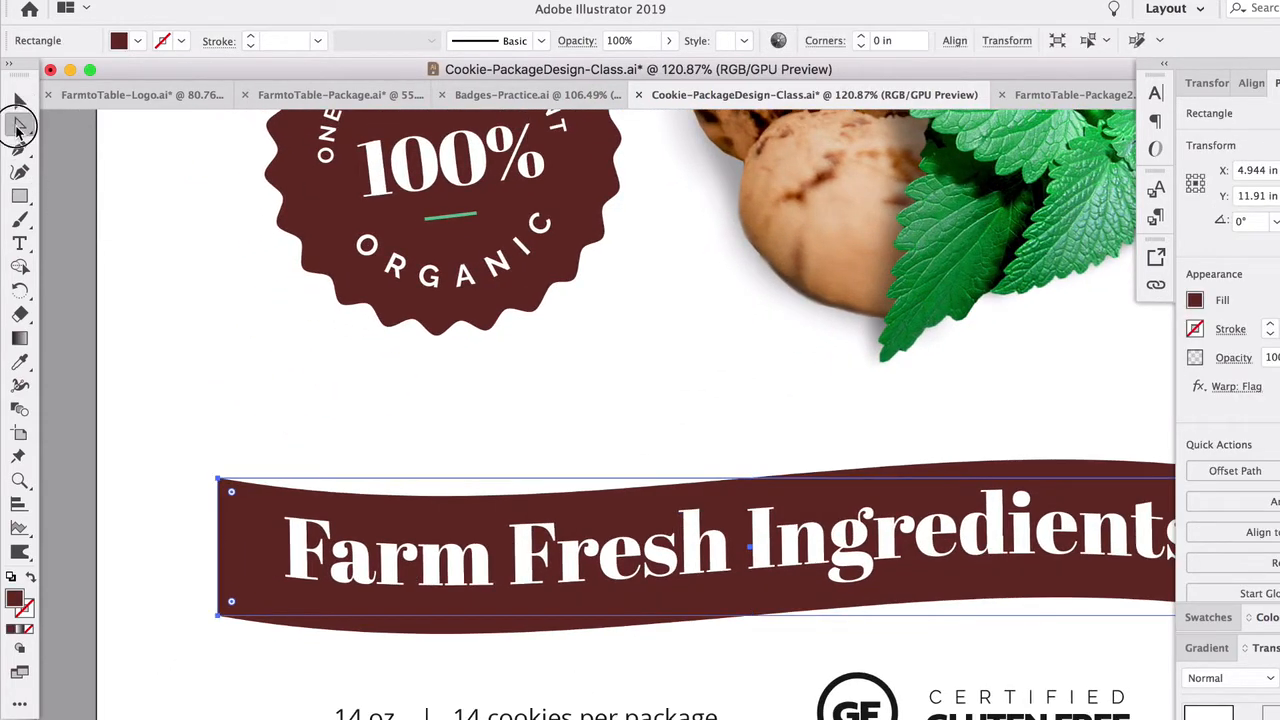
{"action": "left_click", "coordinate": [20, 124]}
{"action": "left_click_drag", "start_coordinate": [20, 148], "coordinate": [97, 222]}
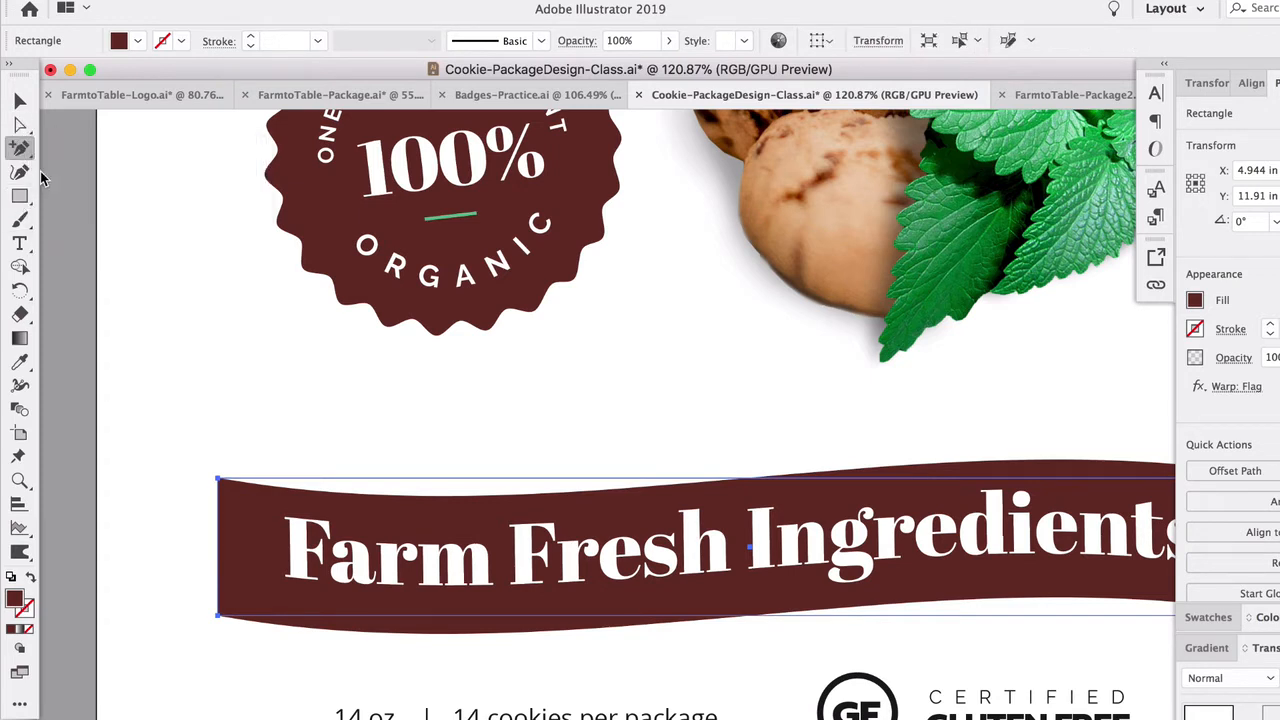
{"action": "left_click", "coordinate": [219, 549]}
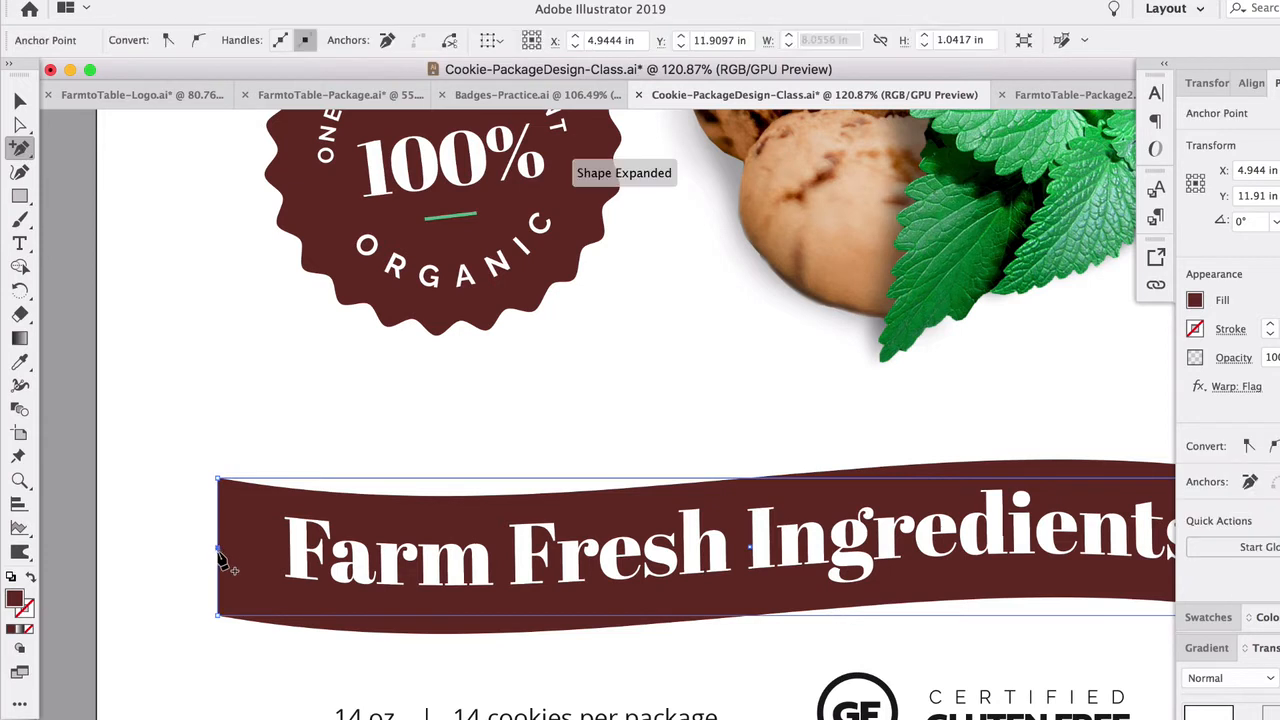
{"action": "left_click", "coordinate": [20, 170]}
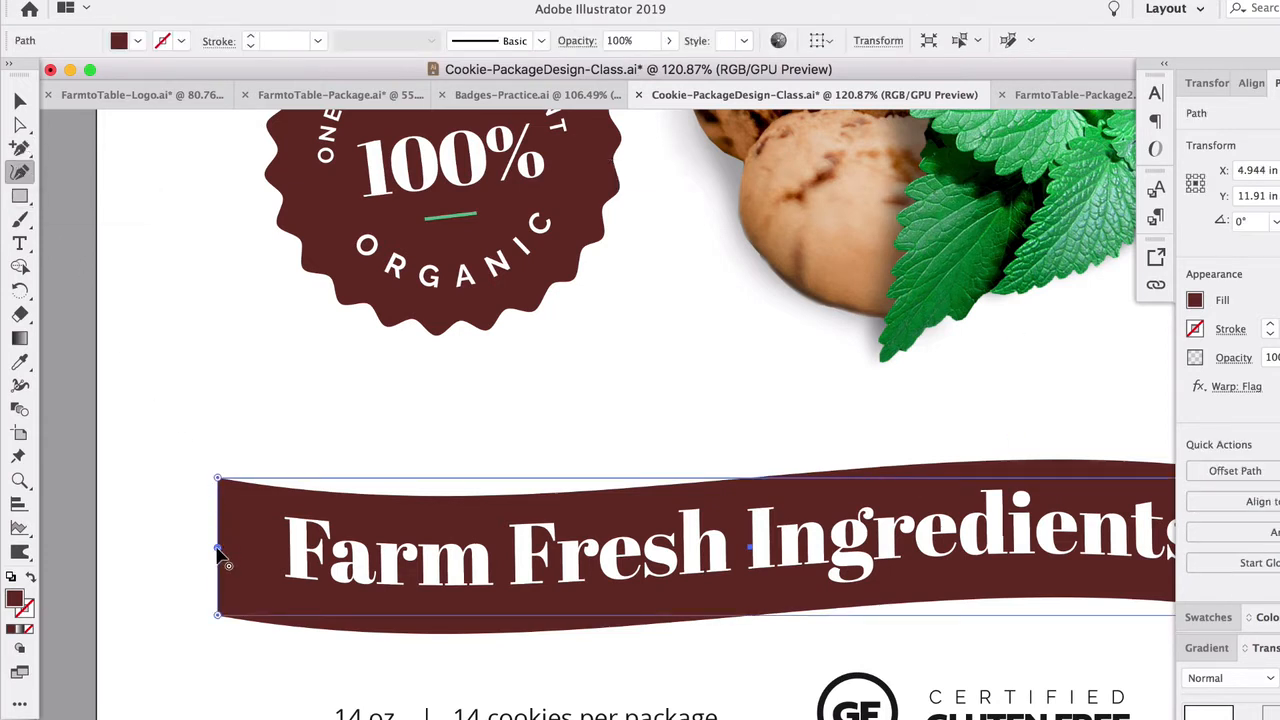
{"action": "left_click_drag", "start_coordinate": [219, 549], "coordinate": [252, 558]}
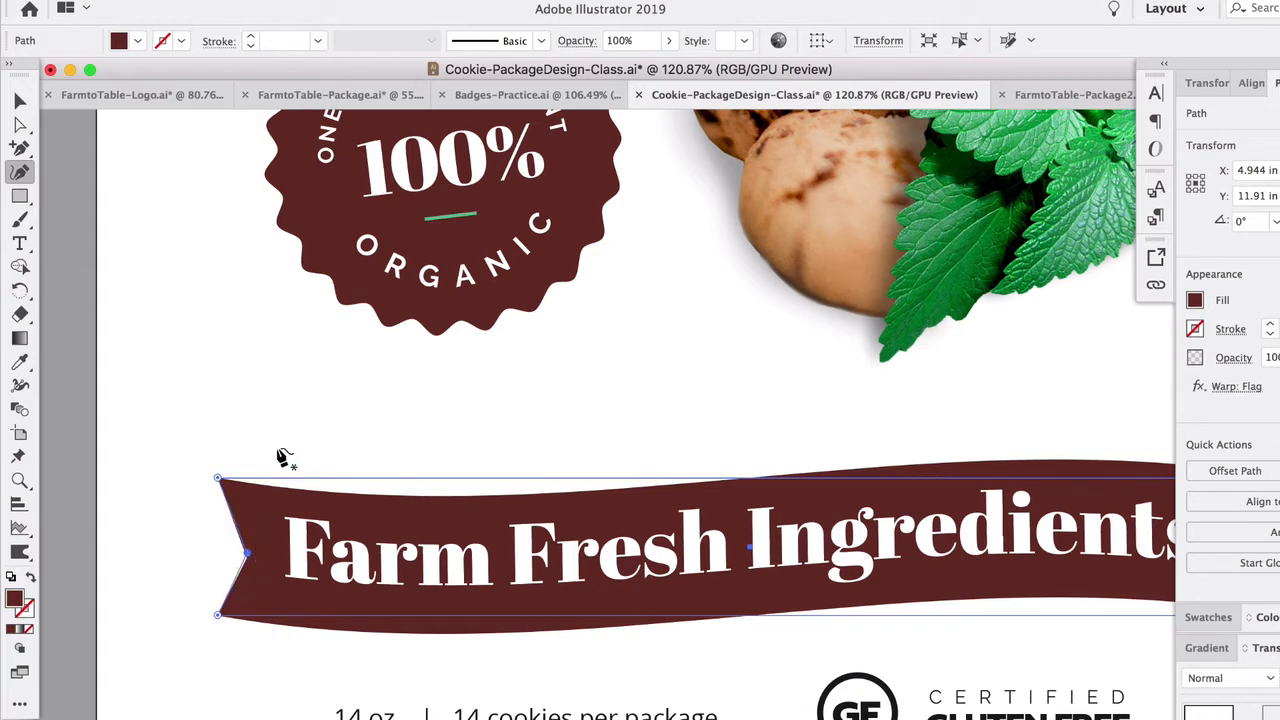
{"action": "left_click", "coordinate": [245, 549]}
- Add an anchor point midway on the banner's right edge and pull it inward to form a matching sharp notch
{"action": "scroll", "coordinate": [397, 463], "scroll_direction": "right", "scroll_amount": 10}
{"action": "scroll", "coordinate": [397, 463], "scroll_direction": "right", "scroll_amount": 5}
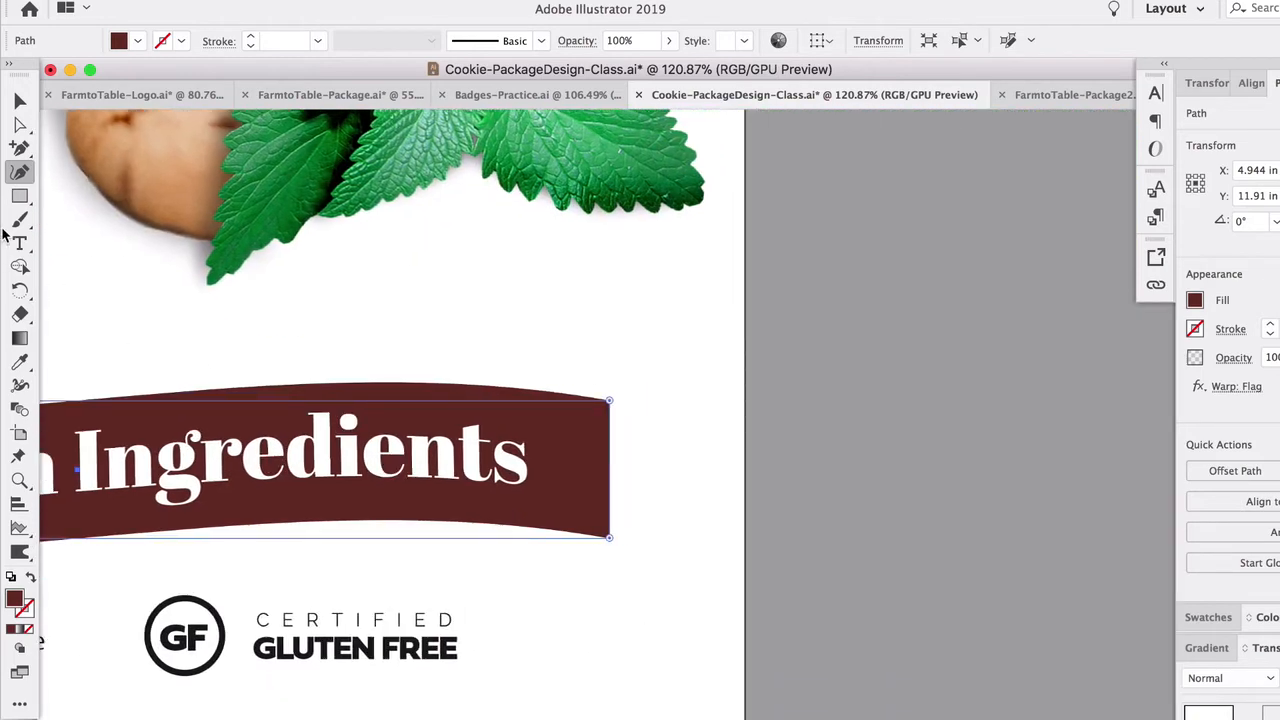
{"action": "left_click", "coordinate": [20, 147]}
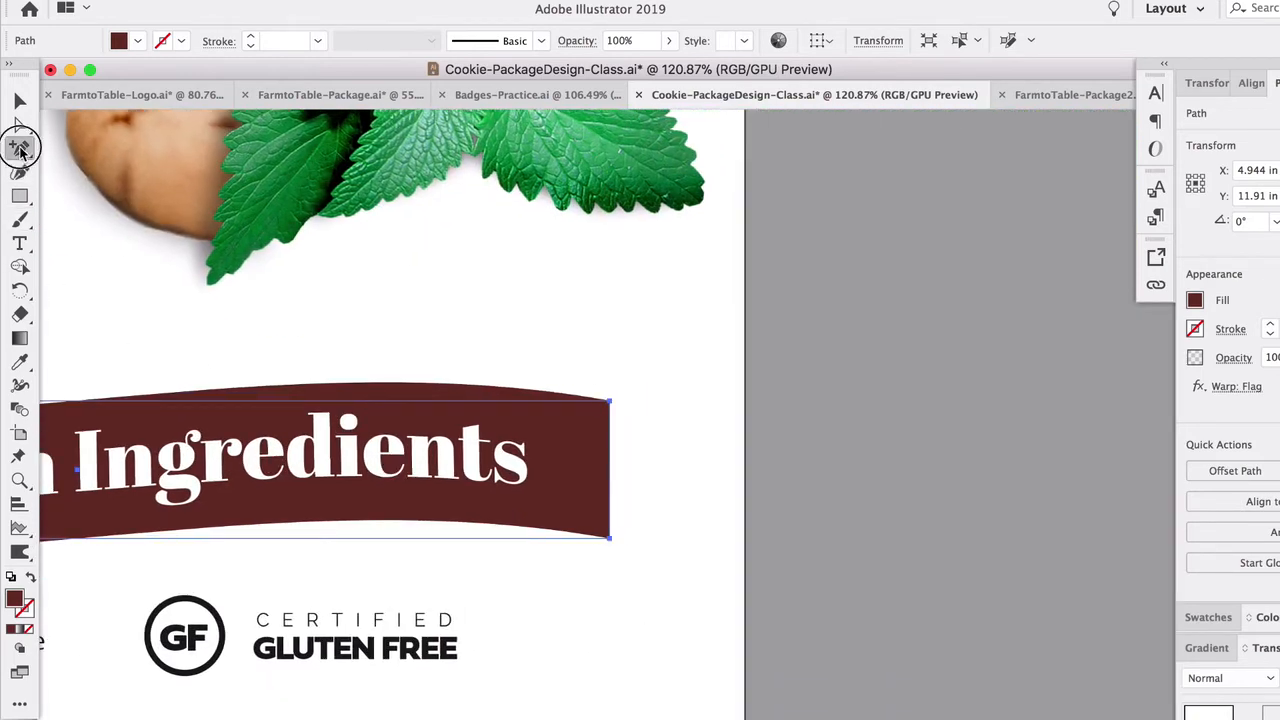
{"action": "left_click", "coordinate": [610, 467]}
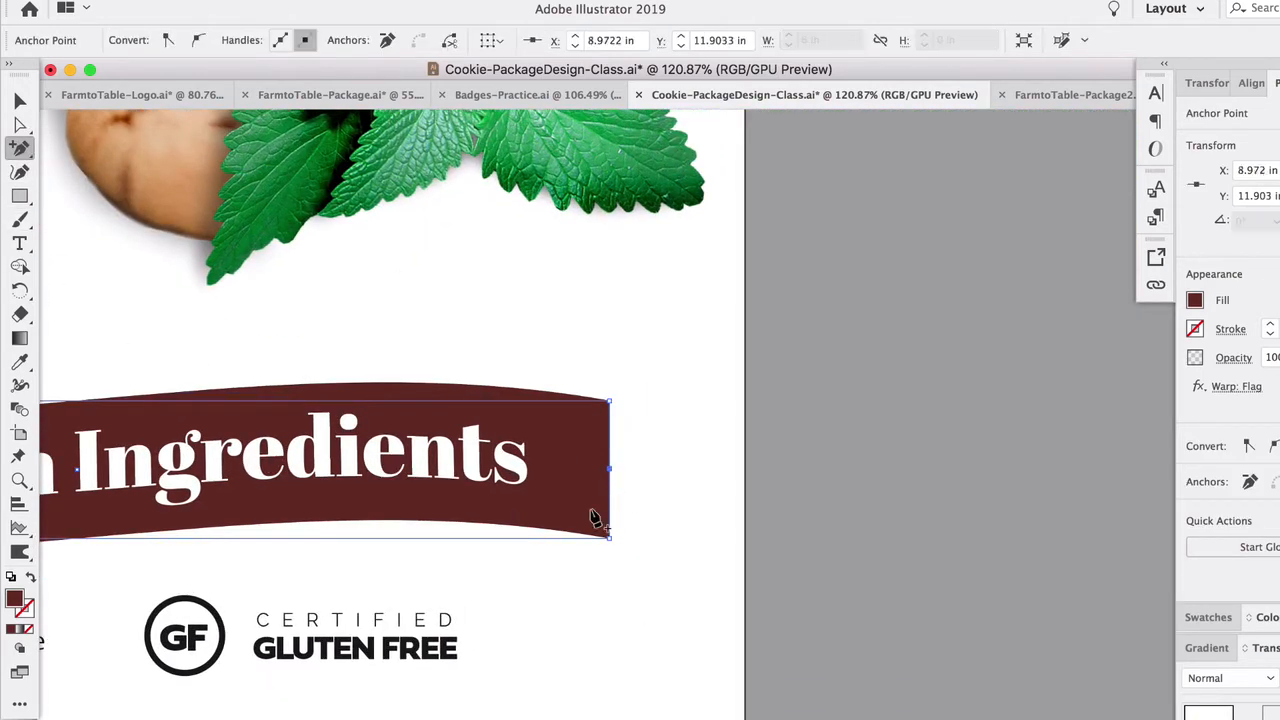
{"action": "left_click", "coordinate": [20, 172]}
{"action": "left_click_drag", "start_coordinate": [610, 470], "coordinate": [580, 468]}
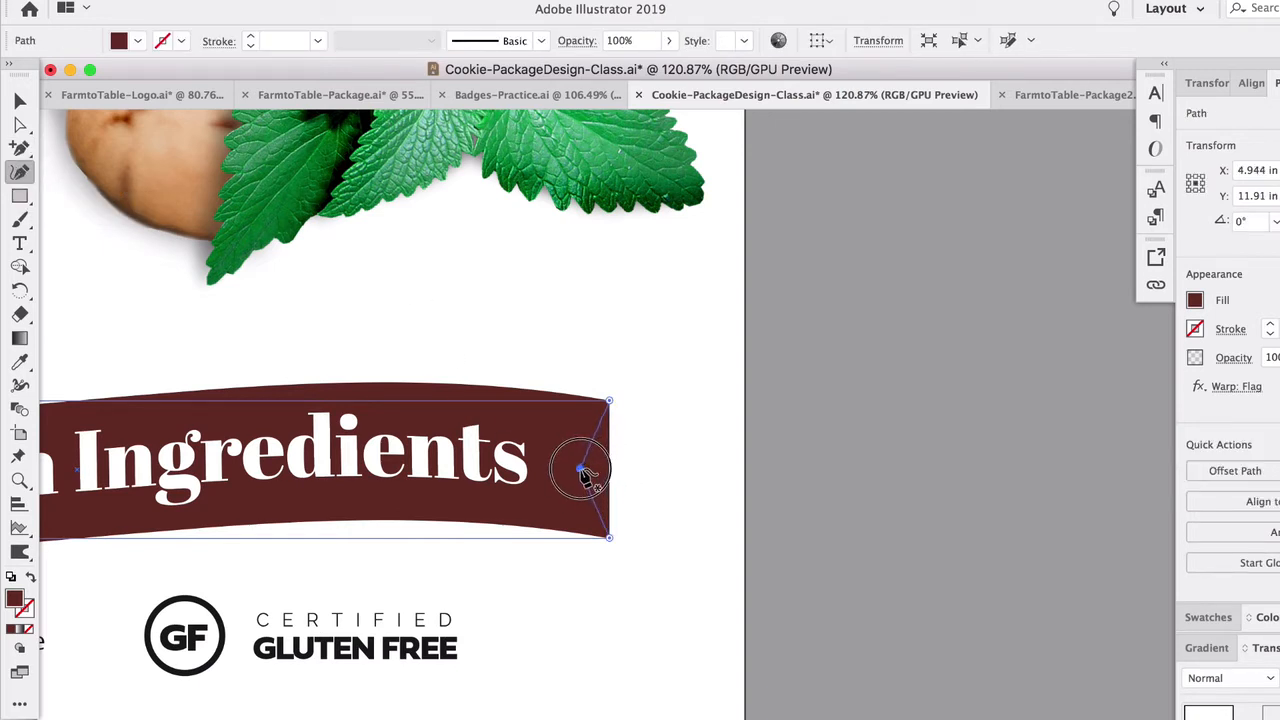
{"action": "double_click", "coordinate": [580, 468]}
{"action": "scroll", "coordinate": [243, 487], "scroll_direction": "down", "scroll_amount": 3}
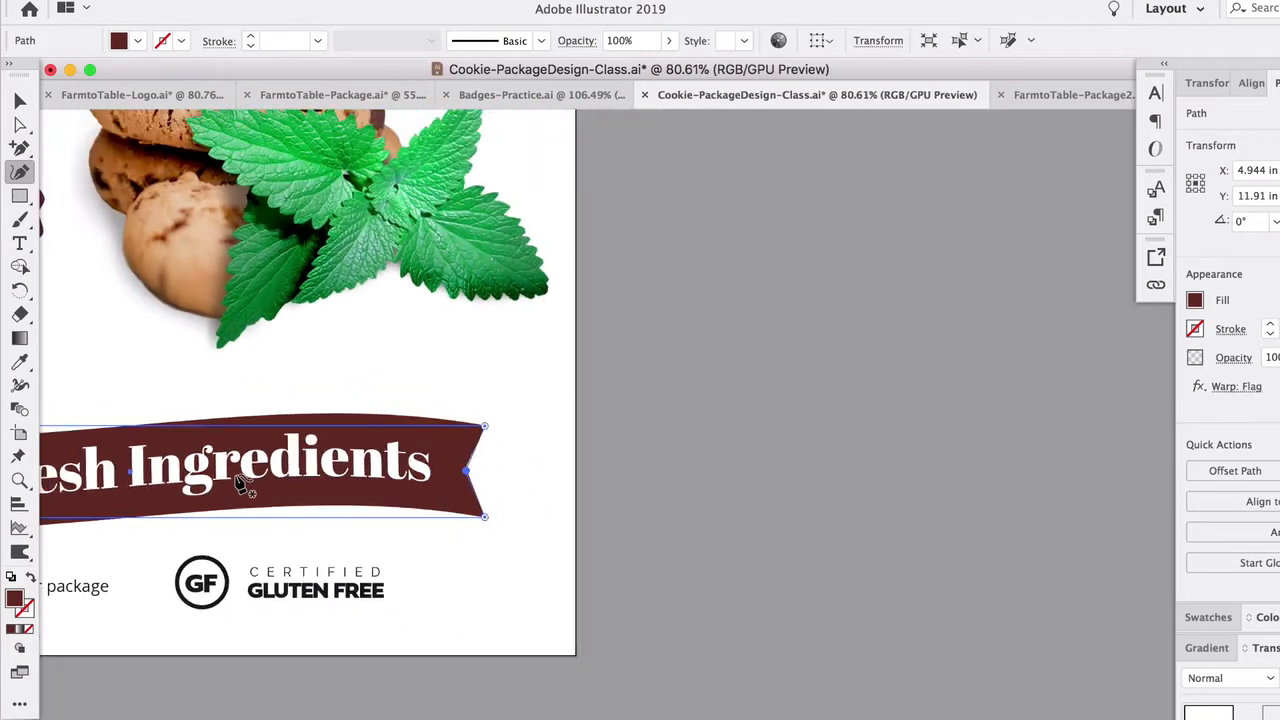
{"action": "scroll", "coordinate": [243, 487], "scroll_direction": "left", "scroll_amount": 5}
{"action": "key", "text": "v"}
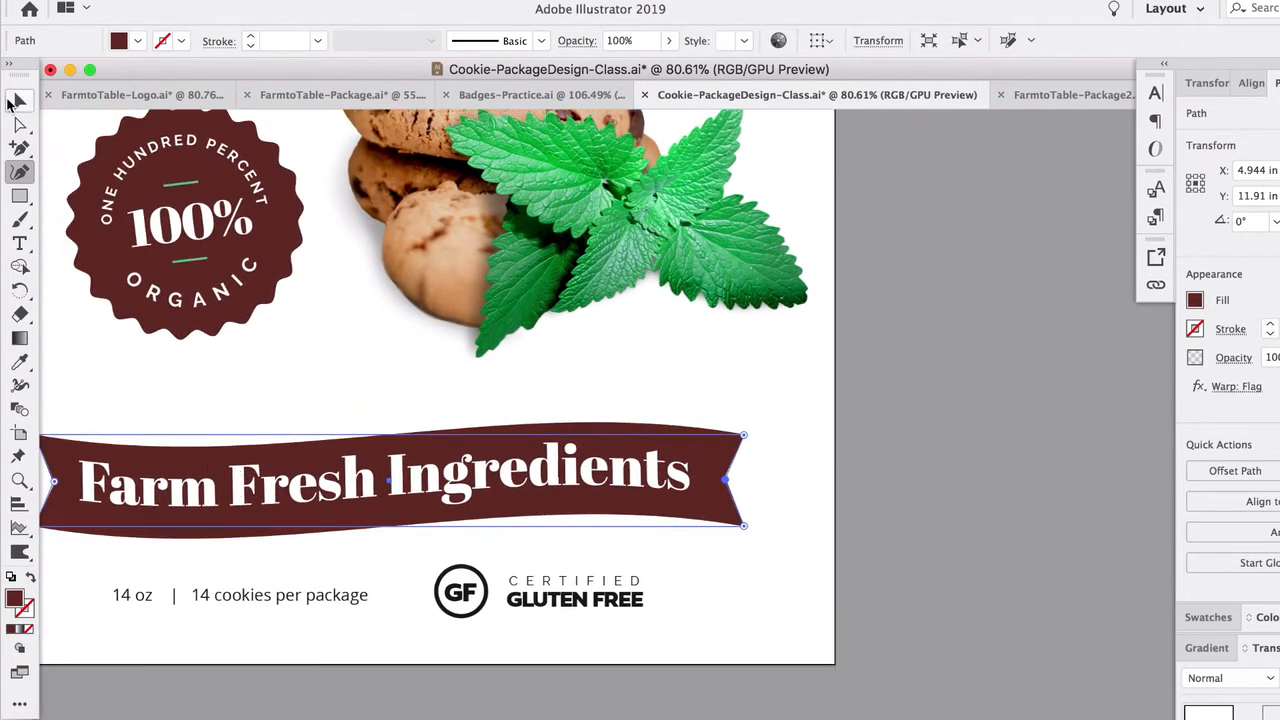
- Rotate the "Farm Fresh Ingredients" tagline very slightly and nudge it so it sits centered within the banner
{"action": "left_click", "coordinate": [340, 275]}
{"action": "scroll", "coordinate": [359, 301], "scroll_direction": "down", "scroll_amount": 1}
{"action": "scroll", "coordinate": [437, 497], "scroll_direction": "left", "scroll_amount": 3}
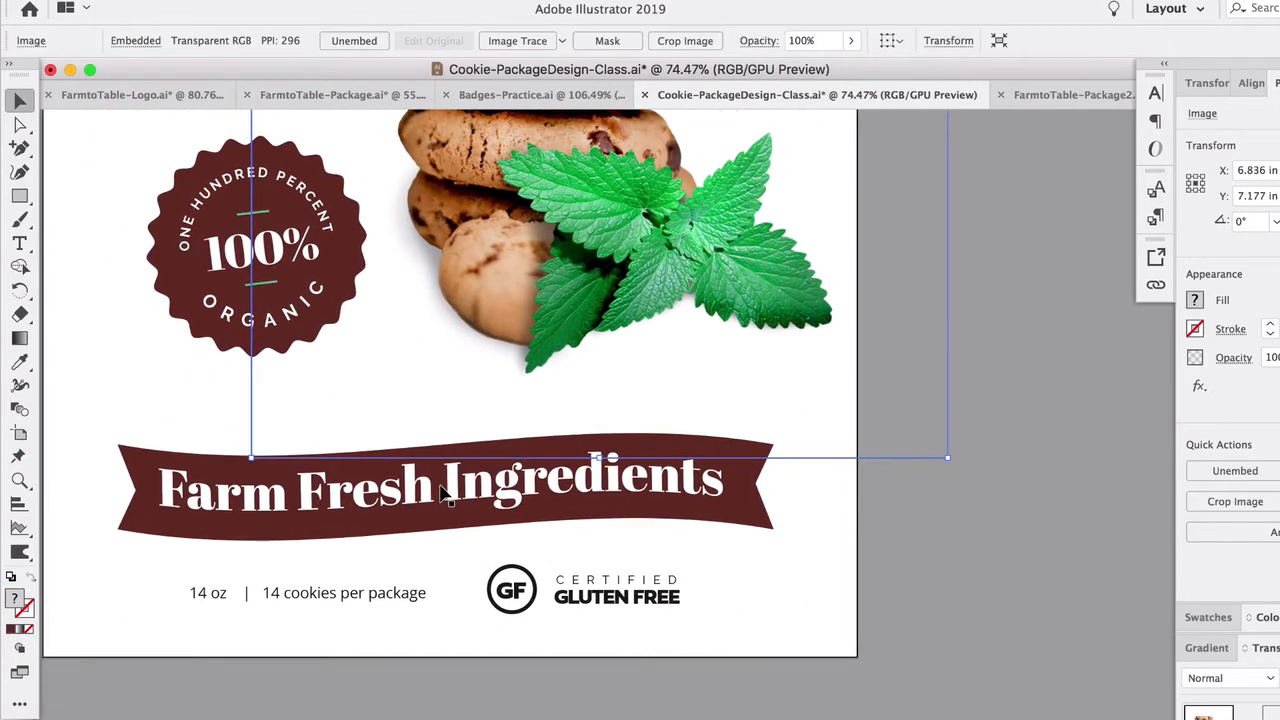
{"action": "key", "text": "super+shift+a"}
{"action": "left_click", "coordinate": [558, 502]}
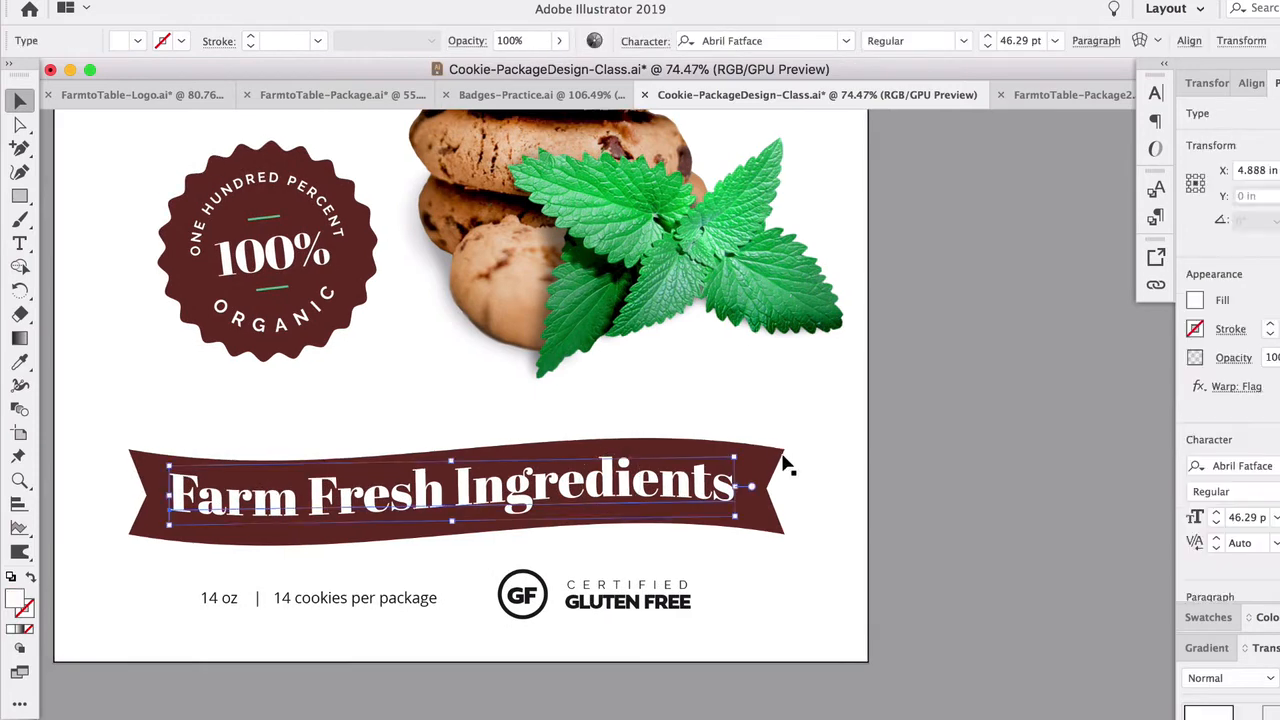
{"action": "left_click_drag", "start_coordinate": [740, 449], "coordinate": [739, 447]}
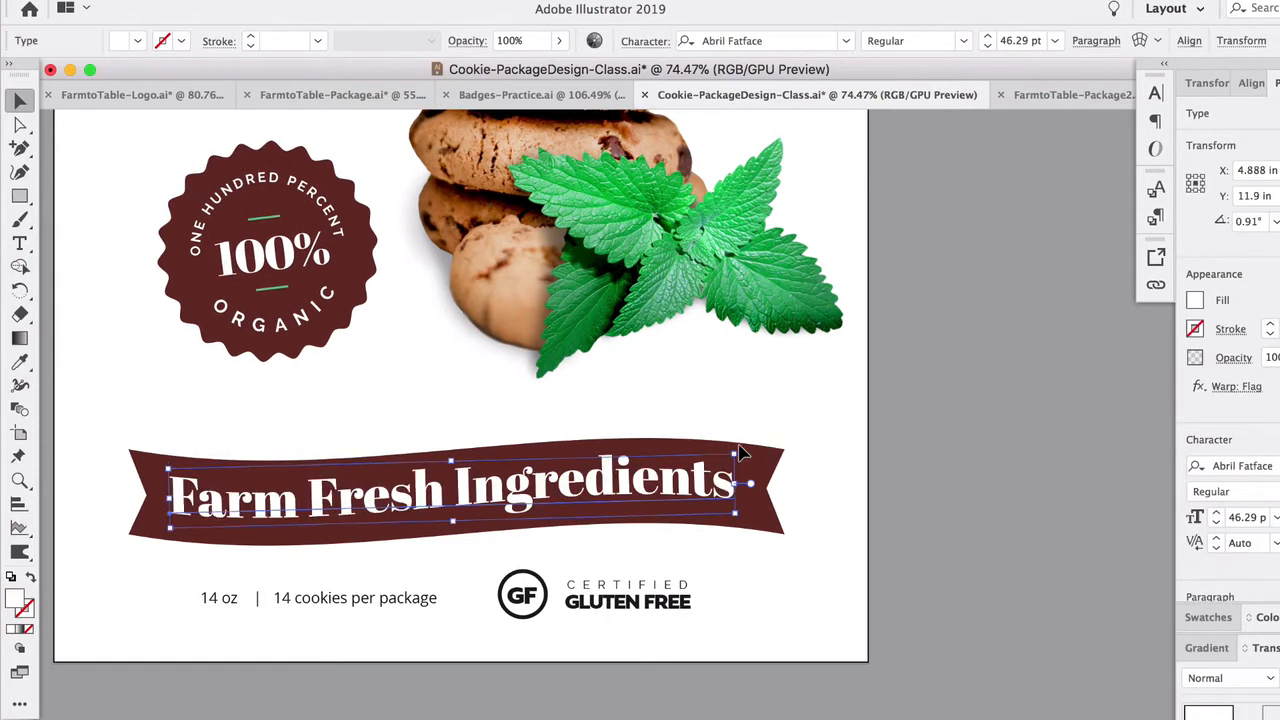
{"action": "left_click_drag", "start_coordinate": [656, 488], "coordinate": [661, 491]}
{"action": "left_click", "coordinate": [787, 476]}
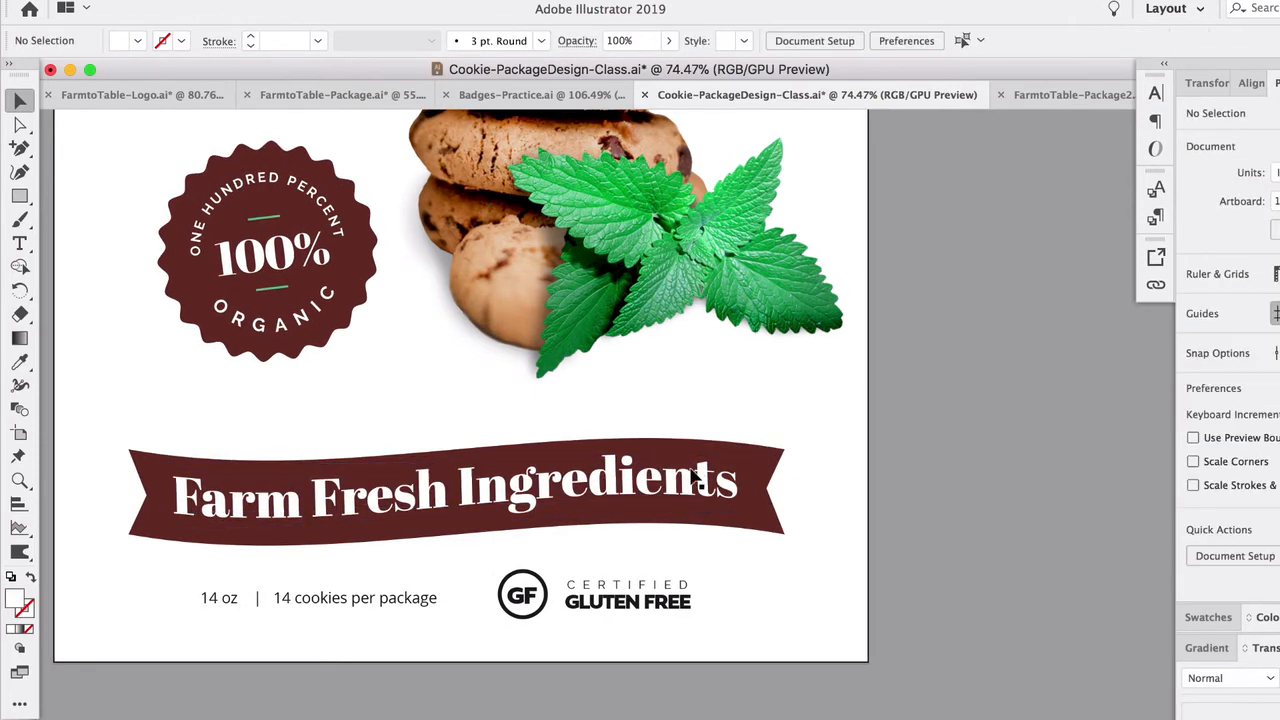
- Expand the appearance of the maroon banner so its Flag warp becomes an editable path
{"action": "scroll", "coordinate": [669, 491], "scroll_direction": "down", "scroll_amount": 2}
{"action": "scroll", "coordinate": [672, 501], "scroll_direction": "down", "scroll_amount": 2}
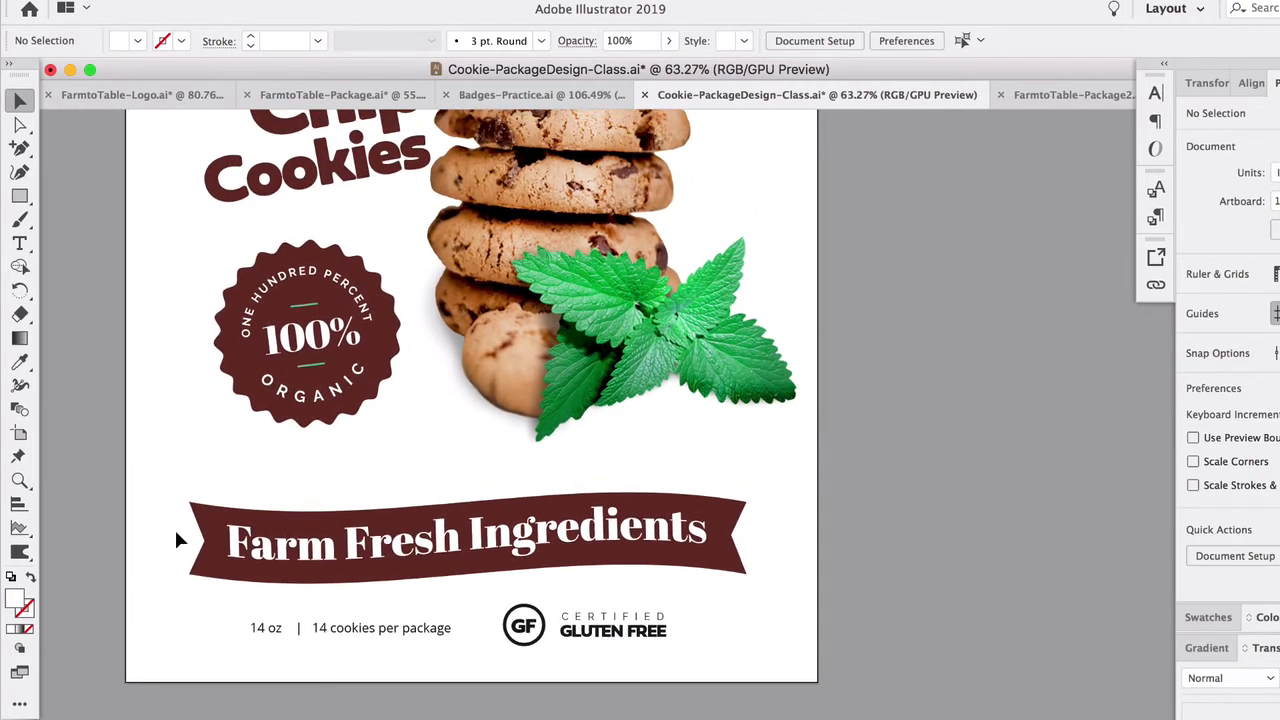
{"action": "scroll", "coordinate": [172, 531], "scroll_direction": "up", "scroll_amount": 5}
{"action": "left_click", "coordinate": [277, 520]}
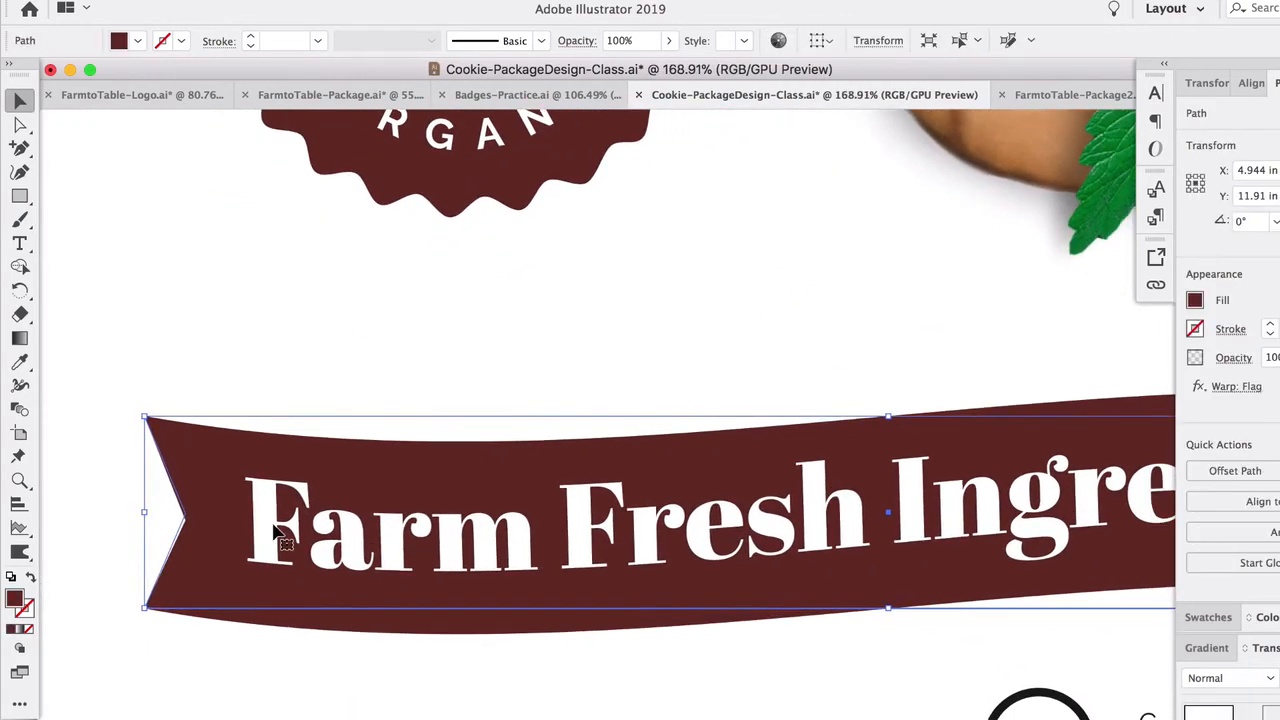
{"action": "scroll", "coordinate": [280, 535], "scroll_direction": "down", "scroll_amount": 3}
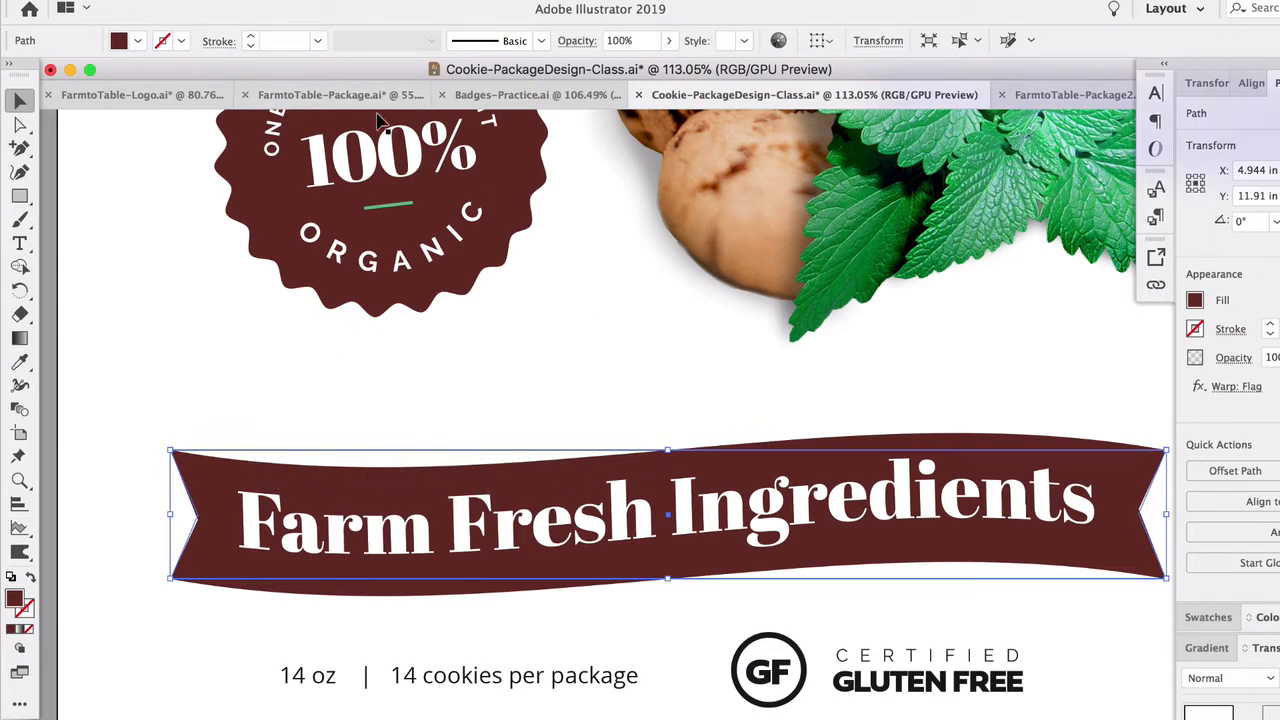
{"action": "left_click", "coordinate": [243, 0]}
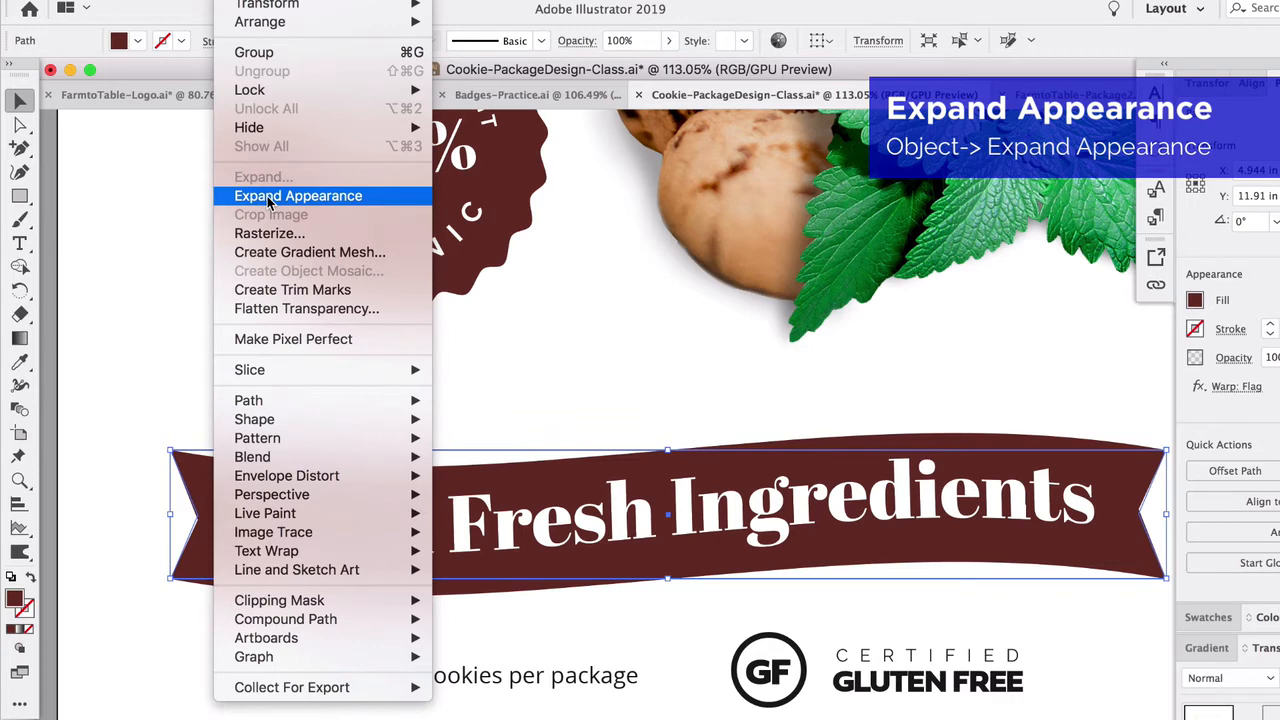
{"action": "mouse_move", "coordinate": [462, 0]}
{"action": "mouse_move", "coordinate": [405, 0]}
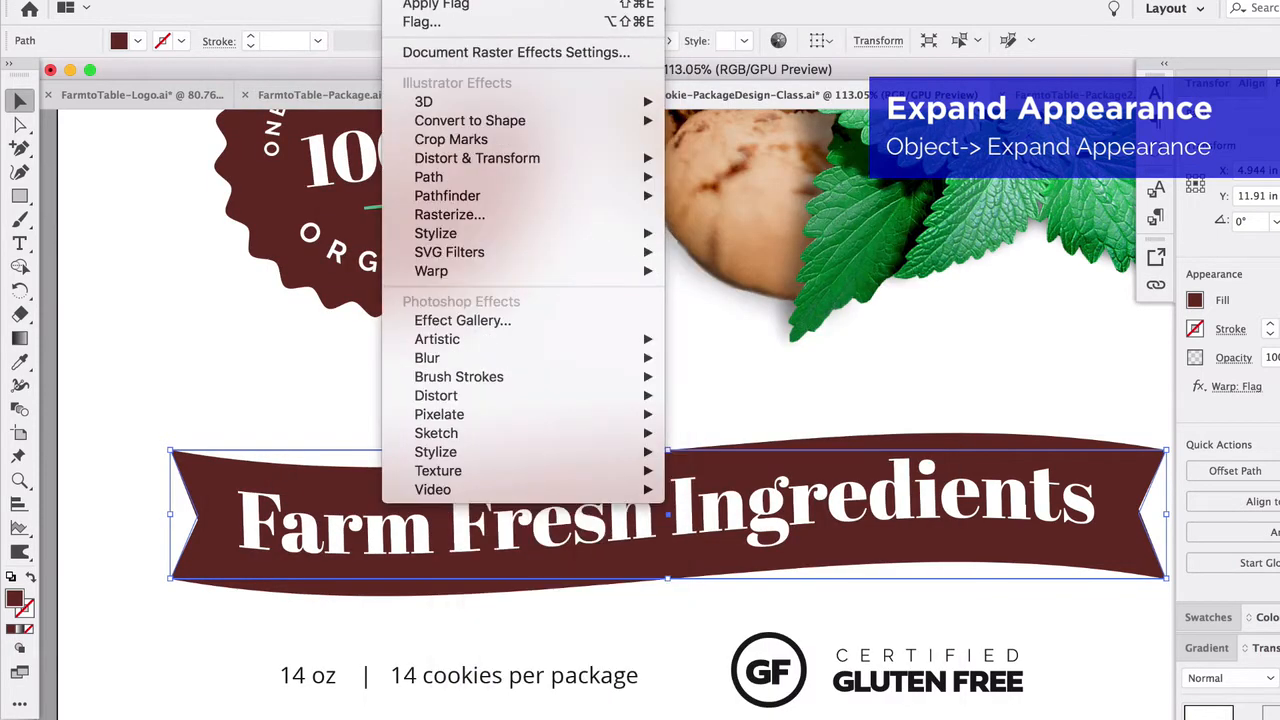
{"action": "mouse_move", "coordinate": [467, 166]}
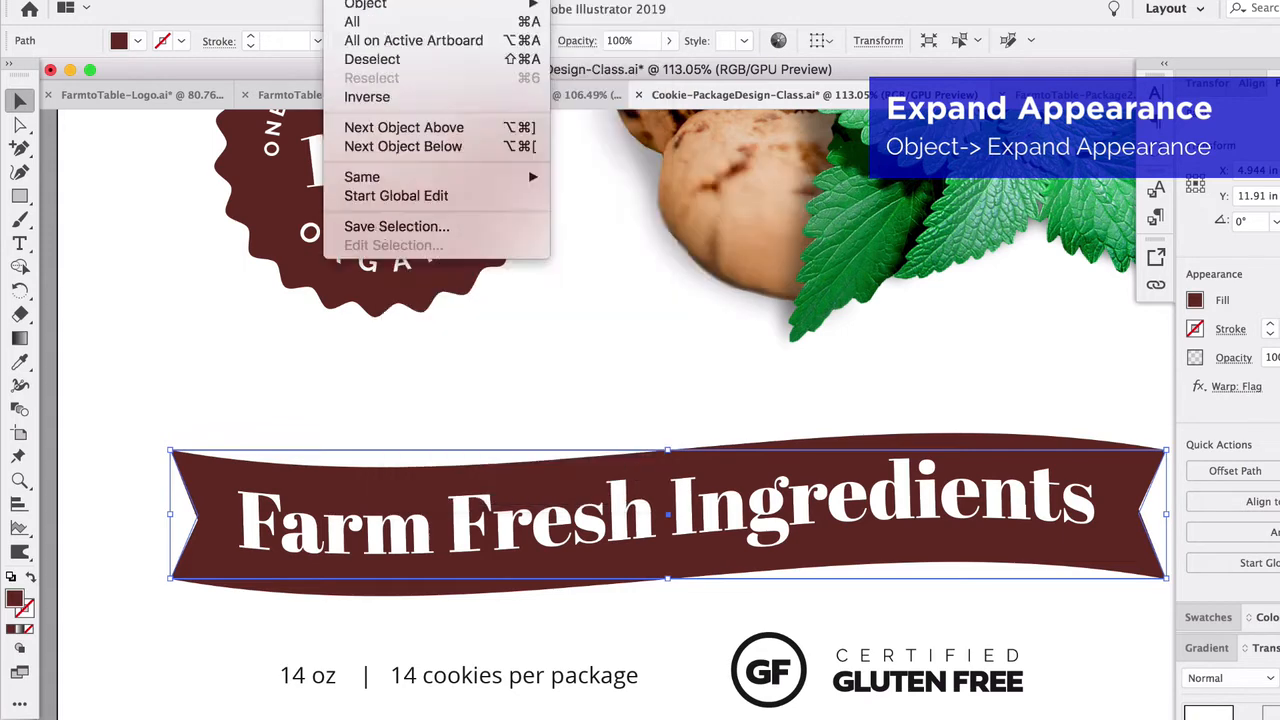
{"action": "mouse_move", "coordinate": [245, 0]}
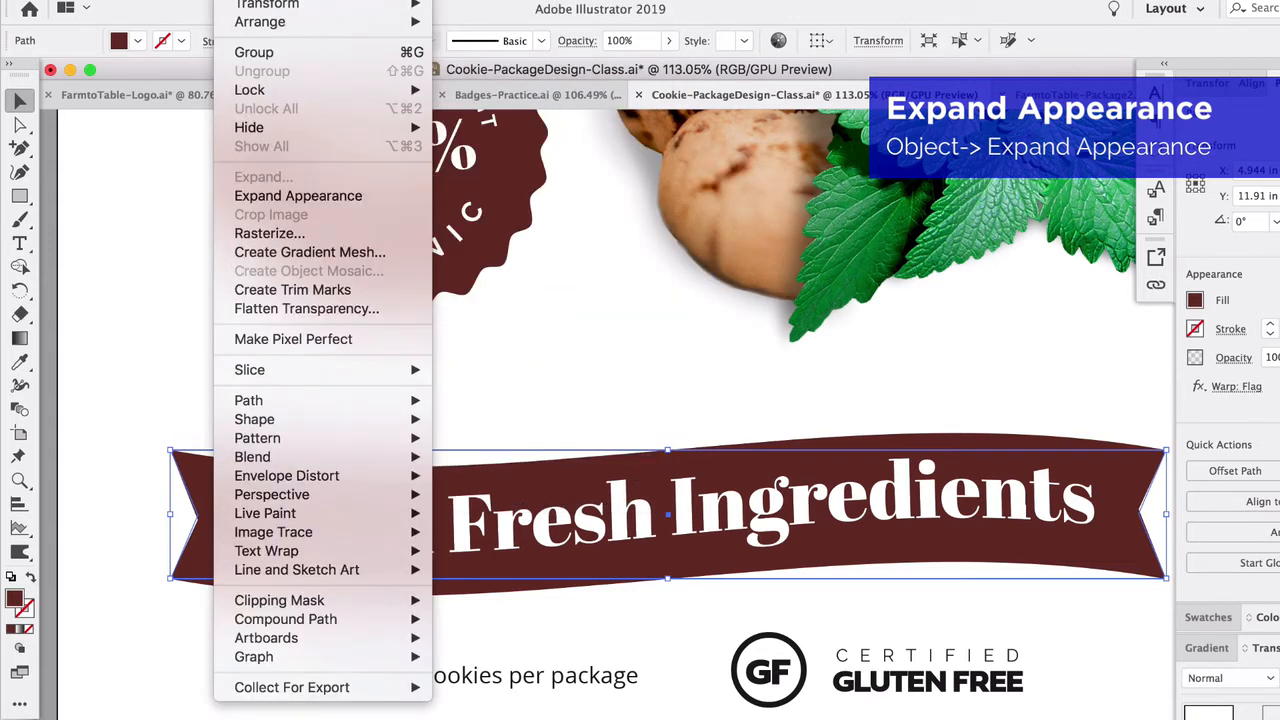
{"action": "left_click", "coordinate": [262, 198]}
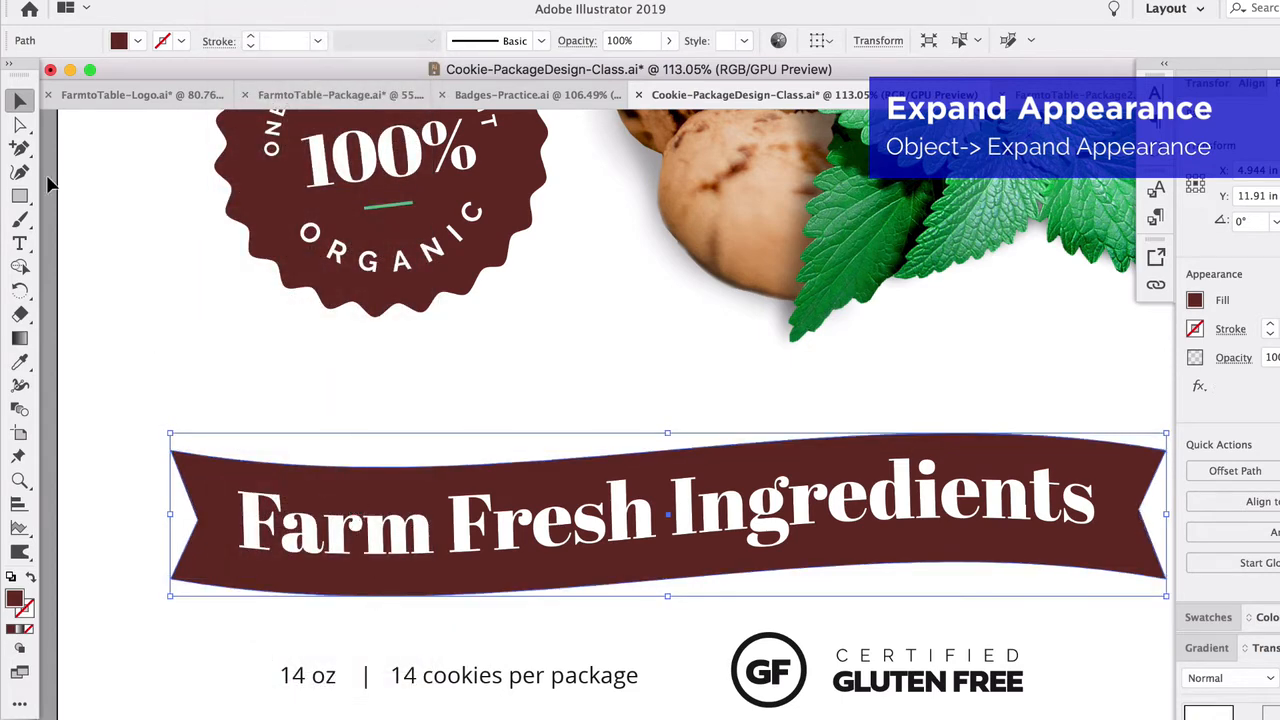
- Round all the banner's corners with the Direct Selection tool to a radius of about 0.05 in
{"action": "left_click", "coordinate": [20, 124]}
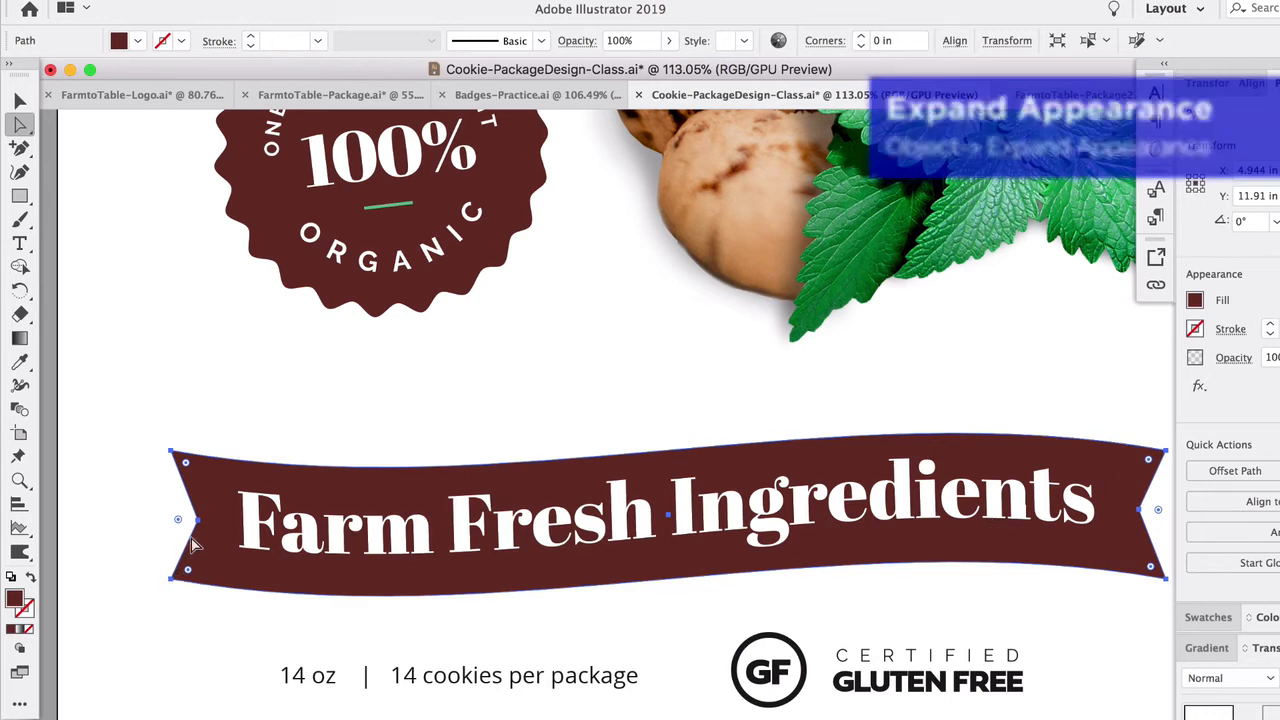
{"action": "scroll", "coordinate": [180, 580], "scroll_direction": "up", "scroll_amount": 3}
{"action": "left_click", "coordinate": [187, 436]}
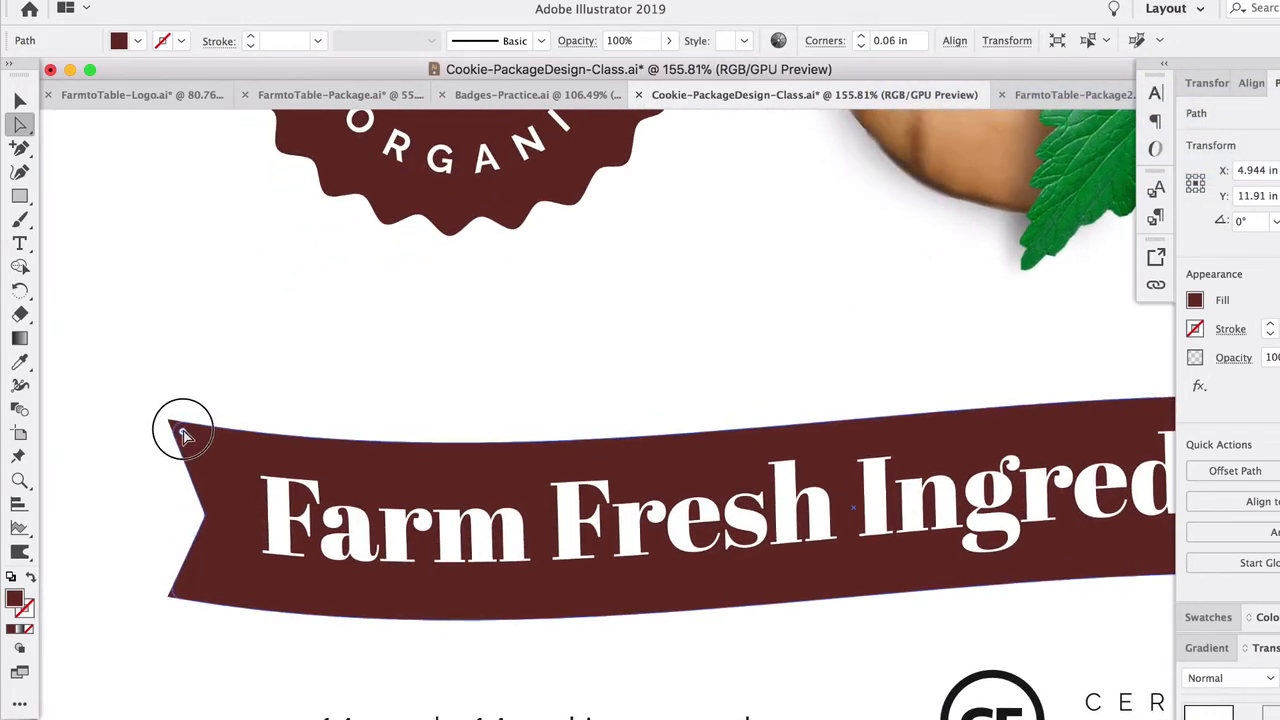
{"action": "left_click", "coordinate": [197, 503]}
{"action": "scroll", "coordinate": [299, 578], "scroll_direction": "down", "scroll_amount": 3}
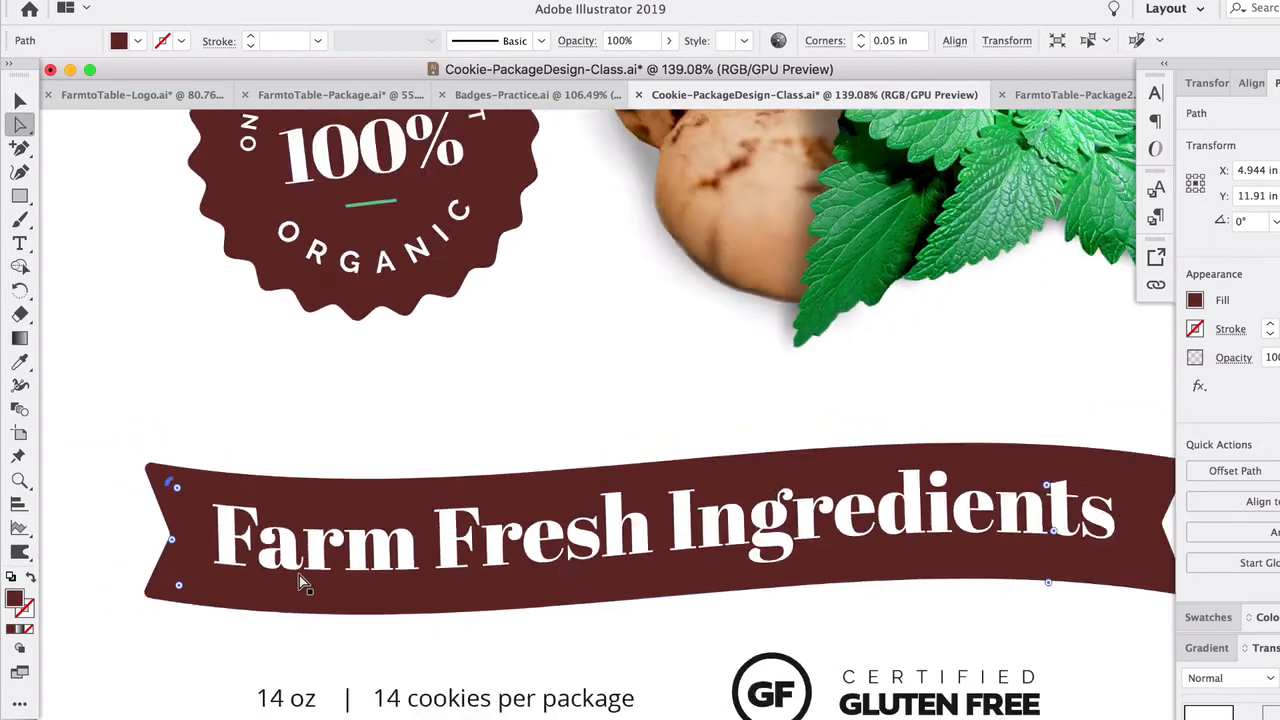
{"action": "key", "text": "v"}
{"action": "left_click", "coordinate": [94, 206]}
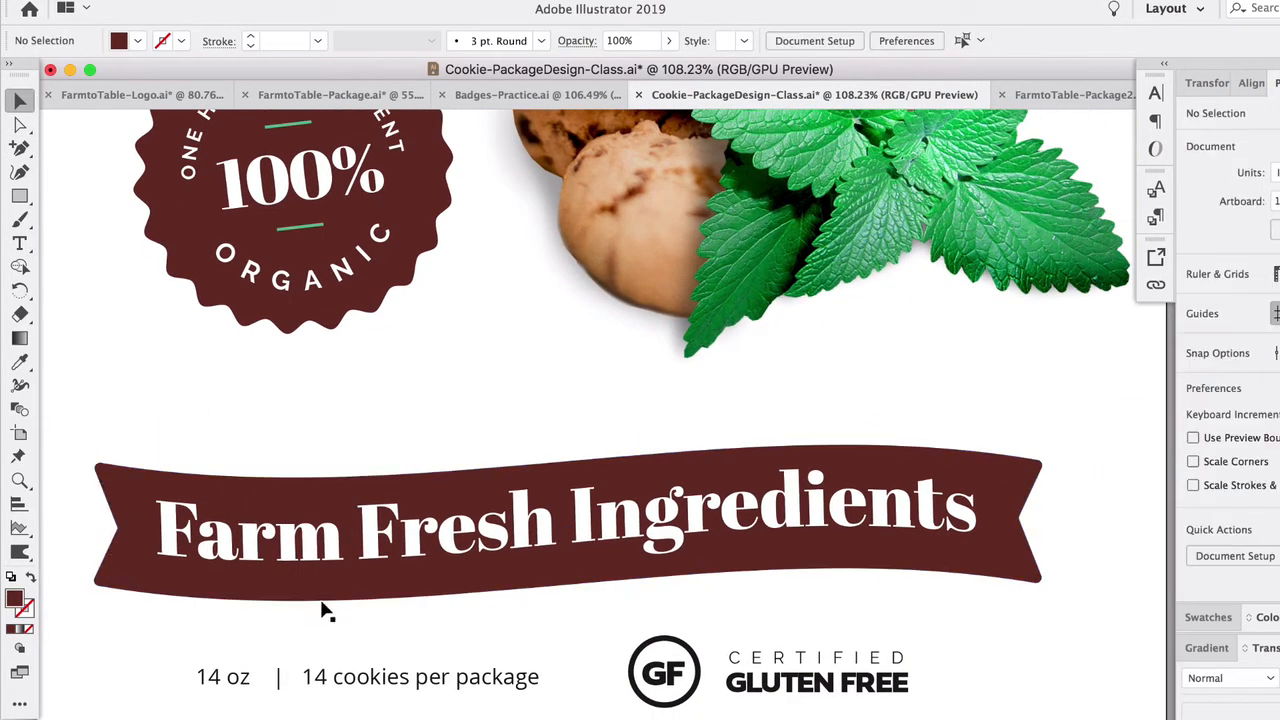
- Move the title, cookie and mint artwork, badge and banner up slightly on the package front
{"action": "scroll", "coordinate": [615, 530], "scroll_direction": "down", "scroll_amount": 4}
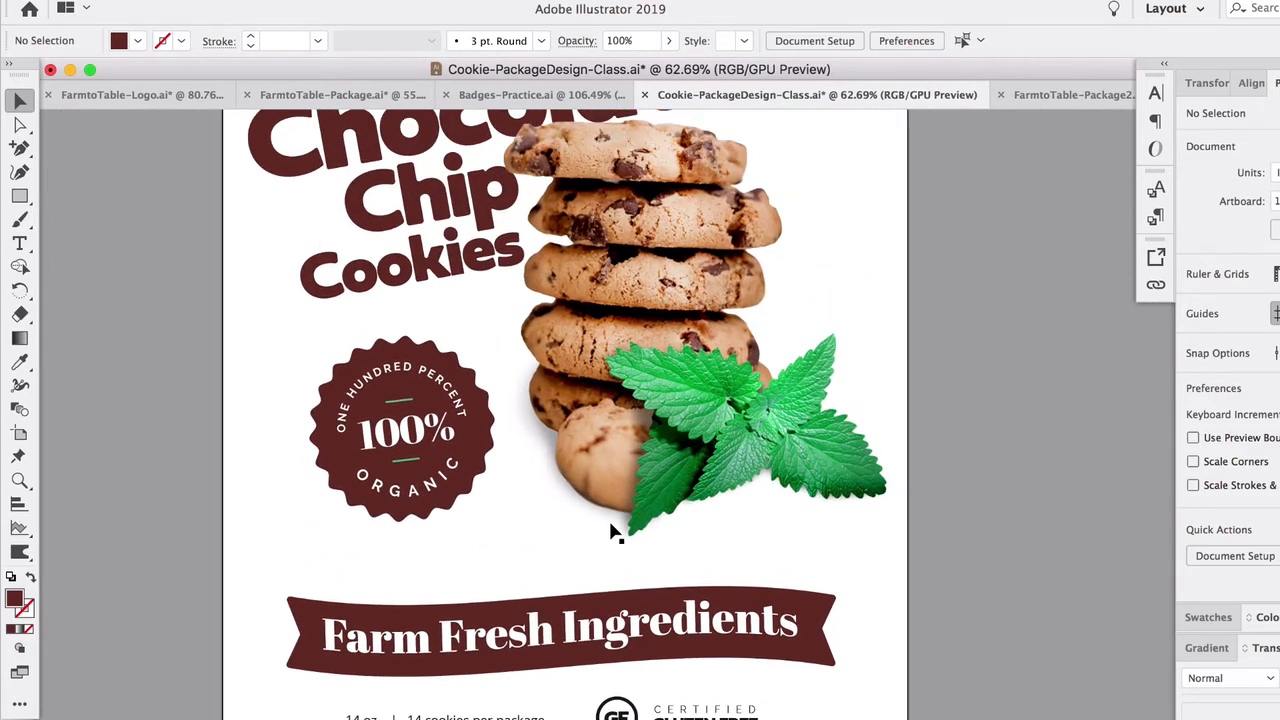
{"action": "scroll", "coordinate": [615, 530], "scroll_direction": "down", "scroll_amount": 3}
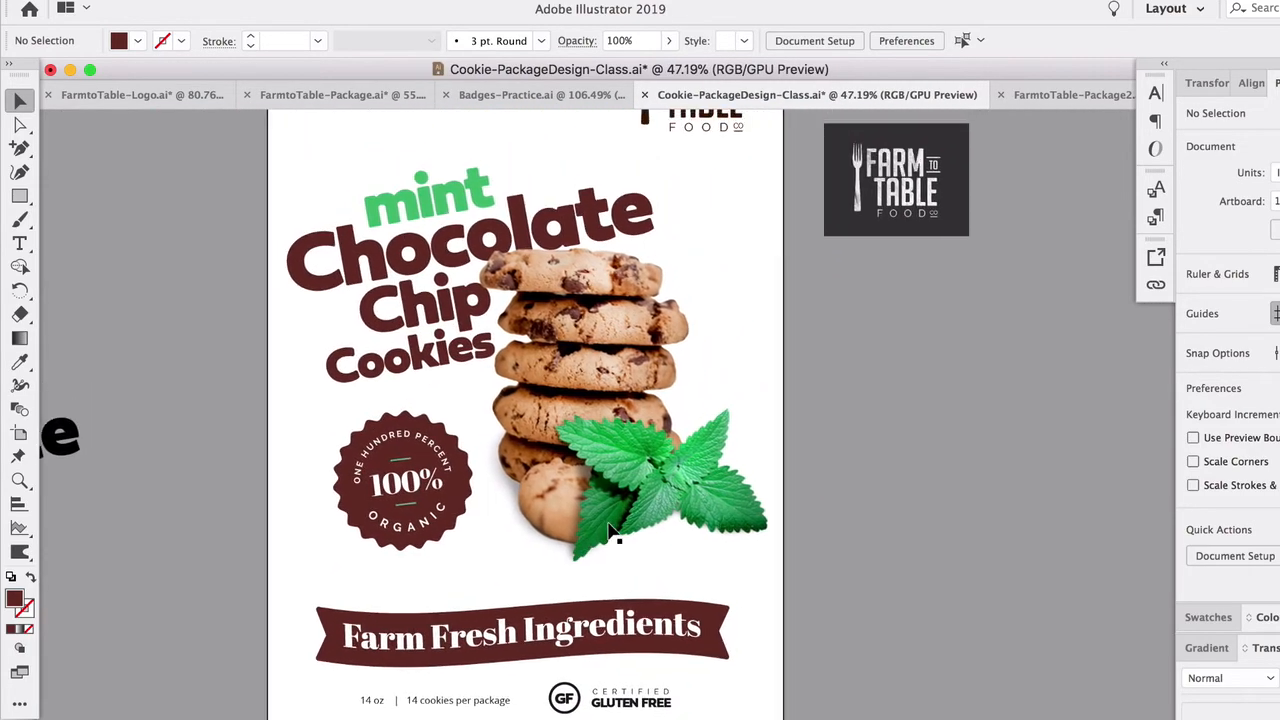
{"action": "scroll", "coordinate": [613, 532], "scroll_direction": "down", "scroll_amount": 1}
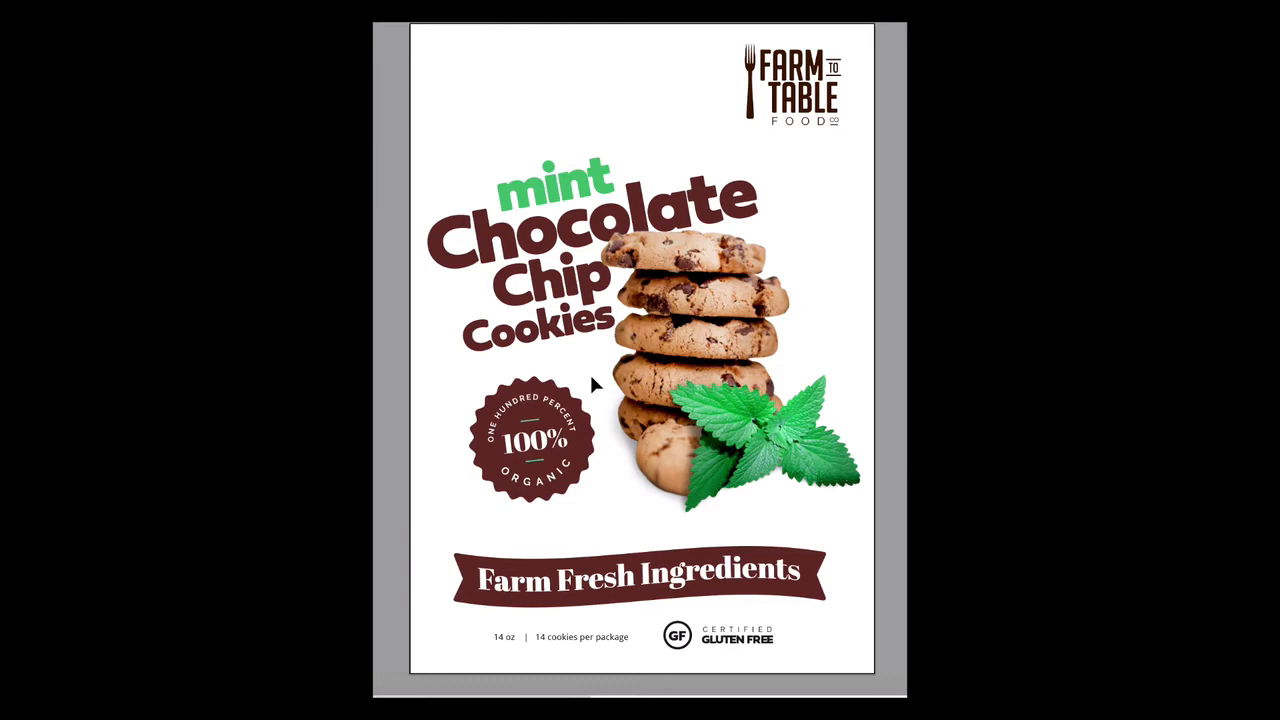
{"action": "left_click_drag", "start_coordinate": [402, 126], "coordinate": [682, 346]}
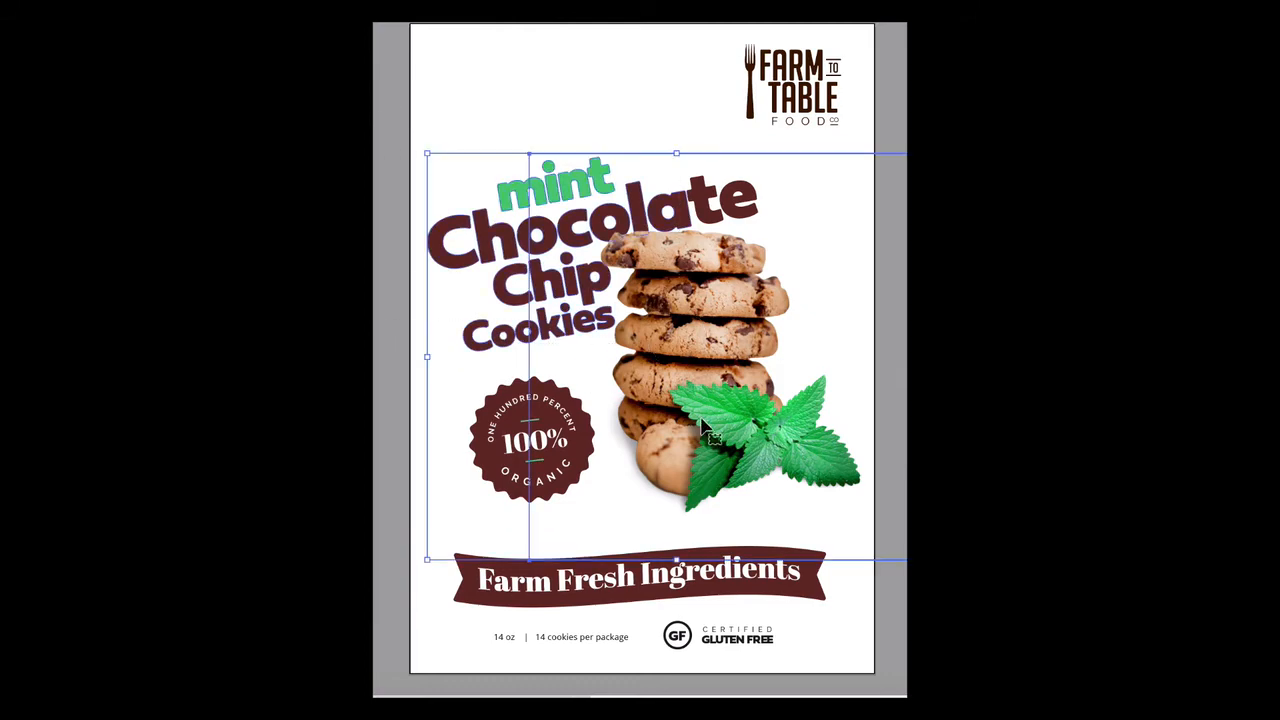
{"action": "left_click_drag", "start_coordinate": [690, 299], "coordinate": [688, 283]}
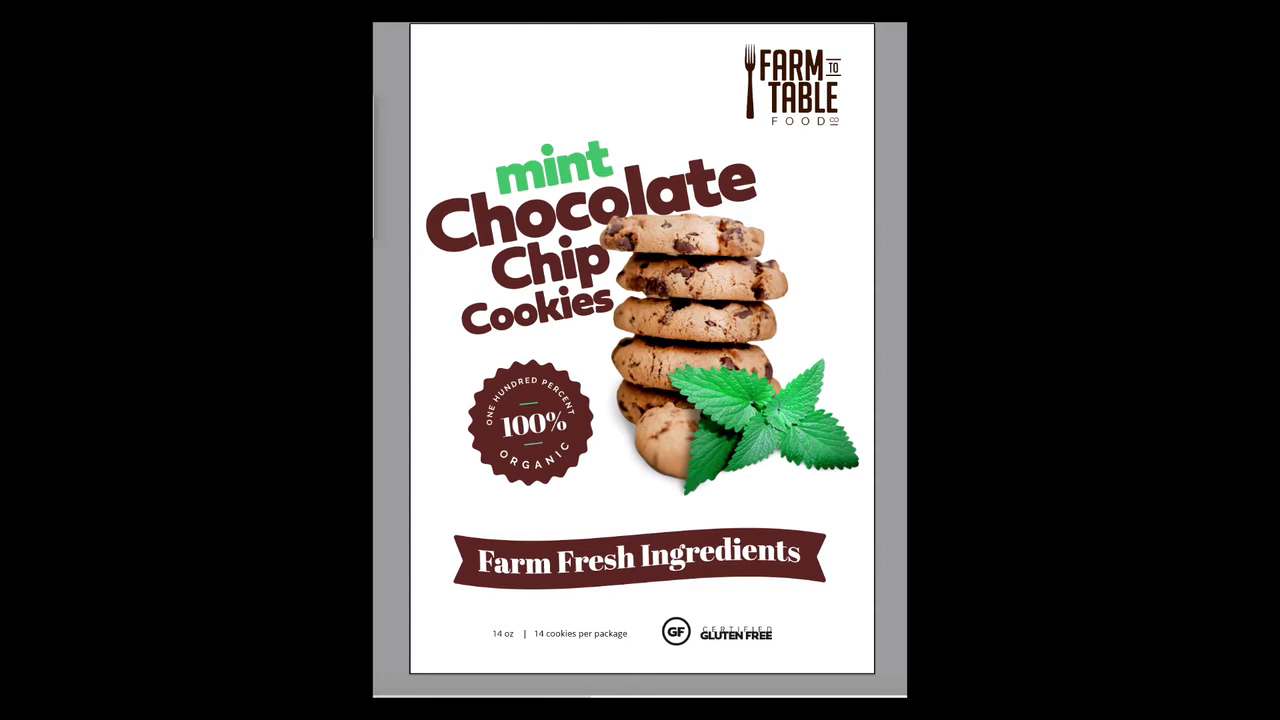
- Draw a full-width rectangle over the lower third of the package and send it behind the artwork
{"action": "mouse_move", "coordinate": [411, 436]}
{"action": "left_mouse_down"}
{"action": "mouse_move", "coordinate": [495, 450]}
{"action": "mouse_move", "coordinate": [796, 640]}
{"action": "mouse_move", "coordinate": [873, 672]}
{"action": "left_mouse_up"}
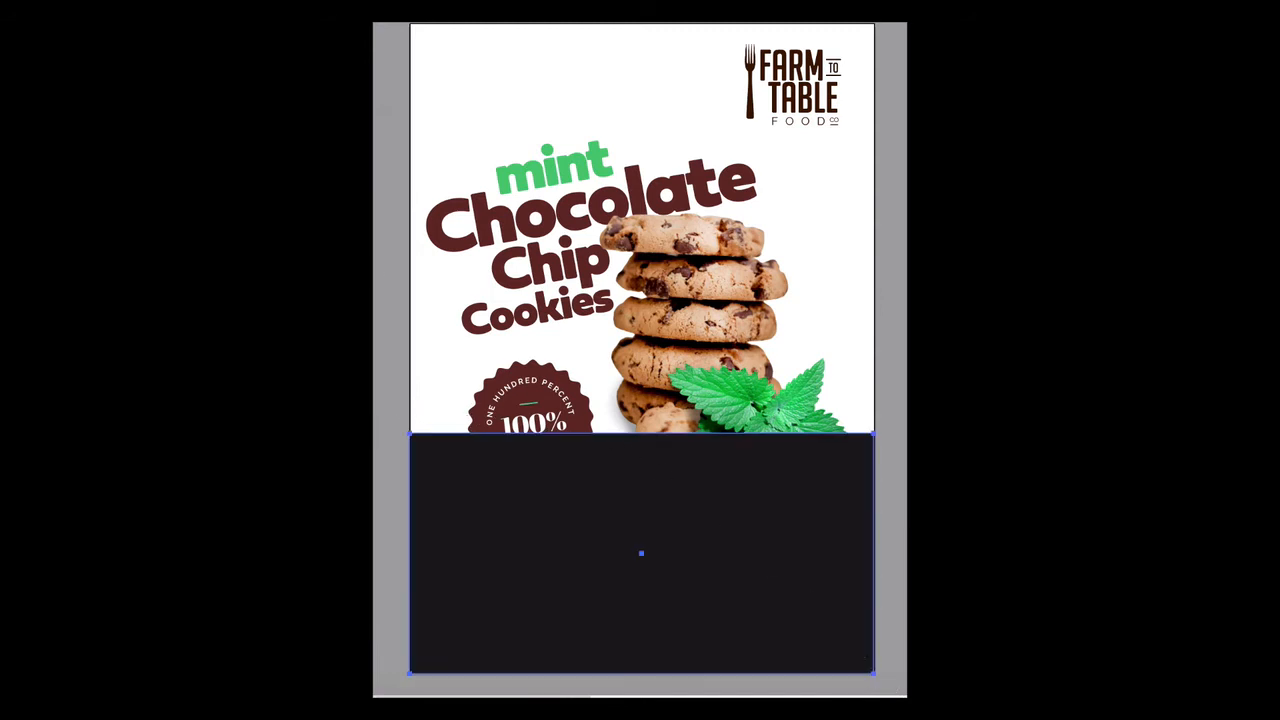
{"action": "right_click", "coordinate": [514, 497]}
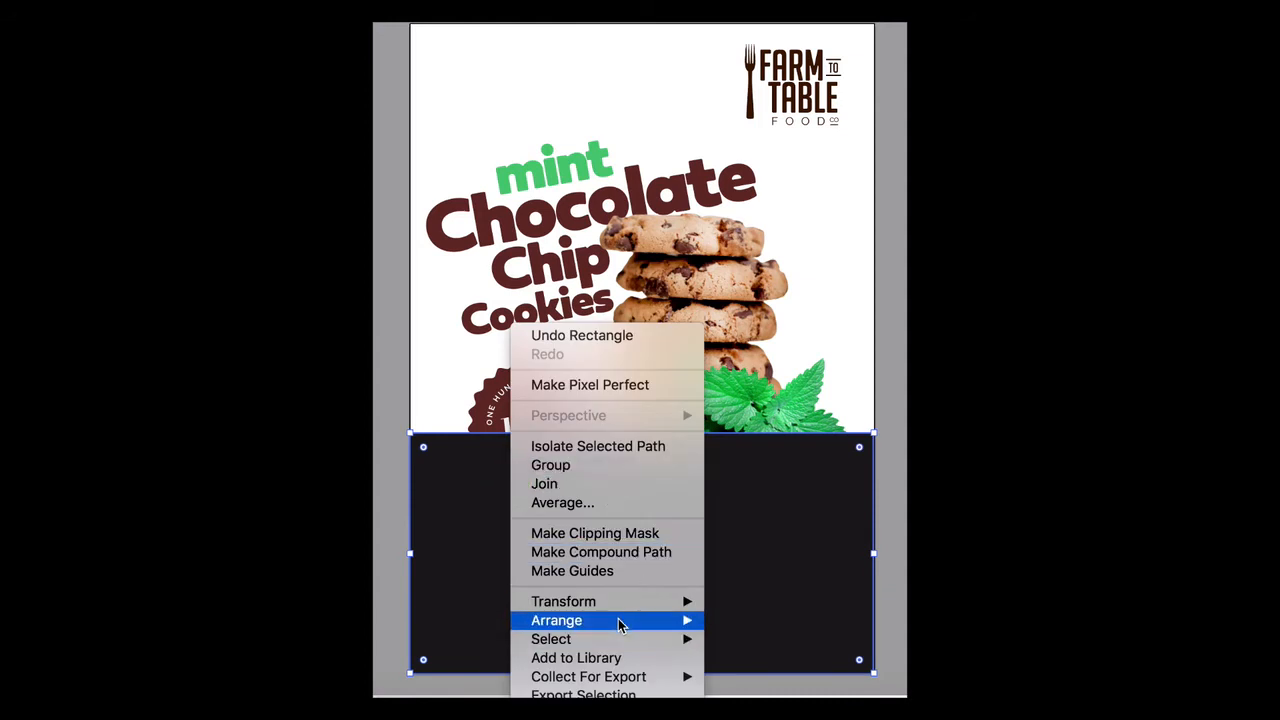
{"action": "mouse_move", "coordinate": [620, 621]}
{"action": "left_click", "coordinate": [742, 664]}
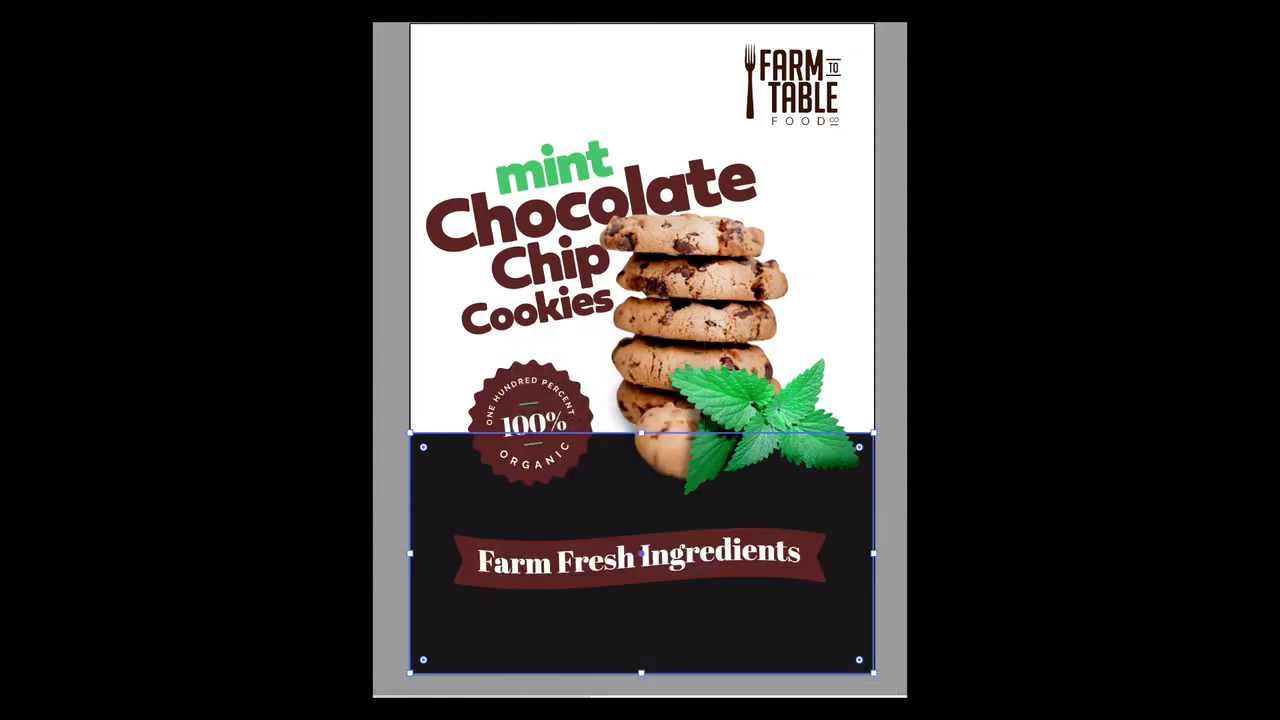
- Fill the background rectangle with the mint green sampled from the word "mint", after trying the badge's maroon
{"action": "key", "text": "i"}
{"action": "left_click", "coordinate": [516, 367]}
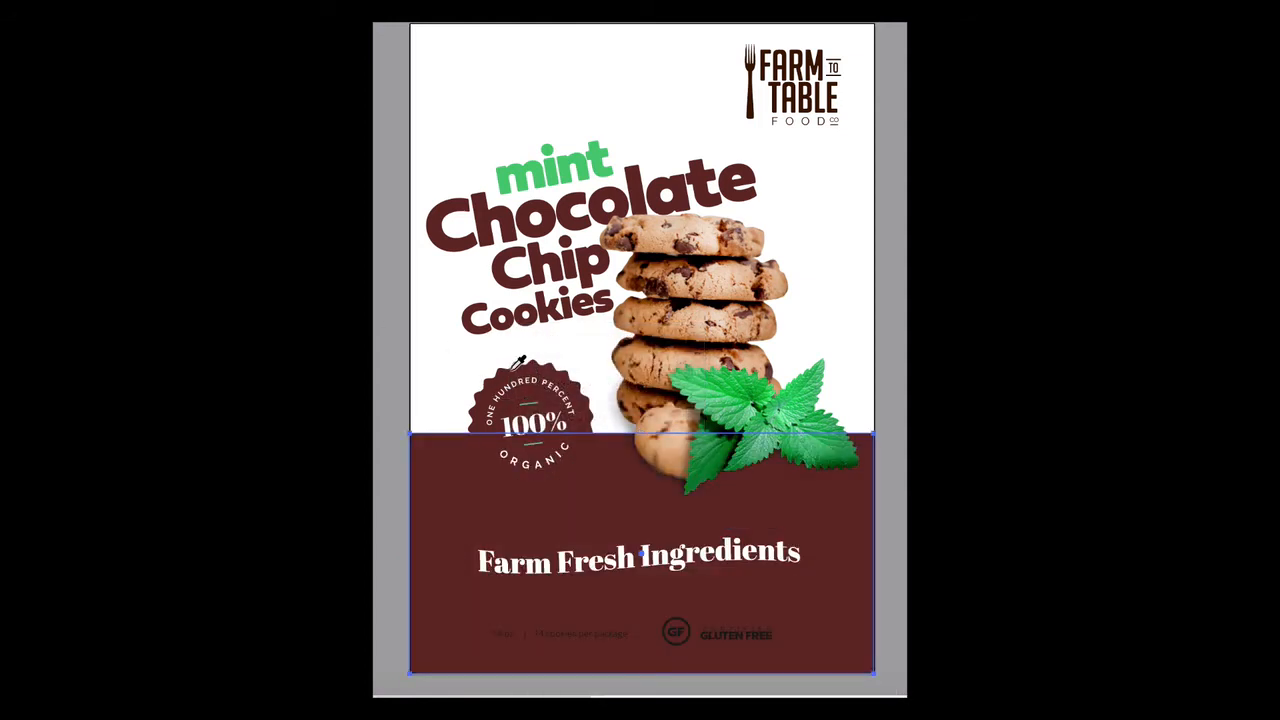
{"action": "left_click", "coordinate": [546, 162]}
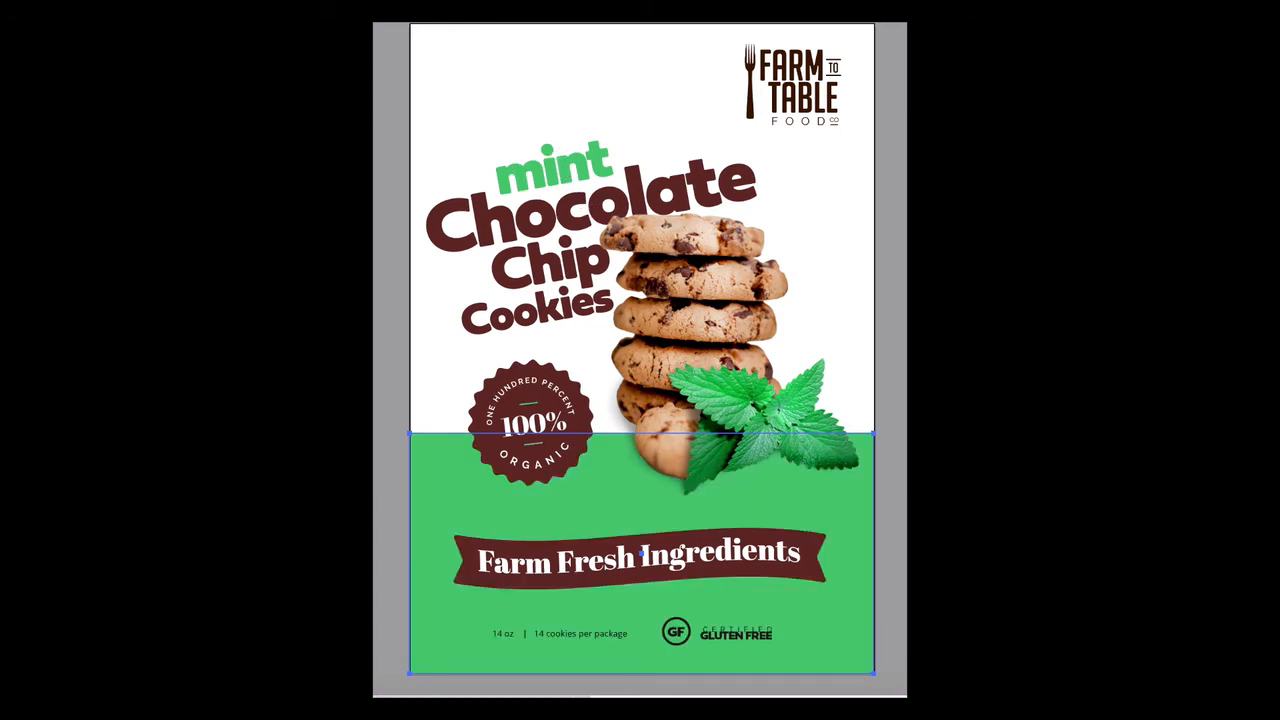
{"action": "key", "text": "v"}
{"action": "key", "text": "ctrl+shift+a"}
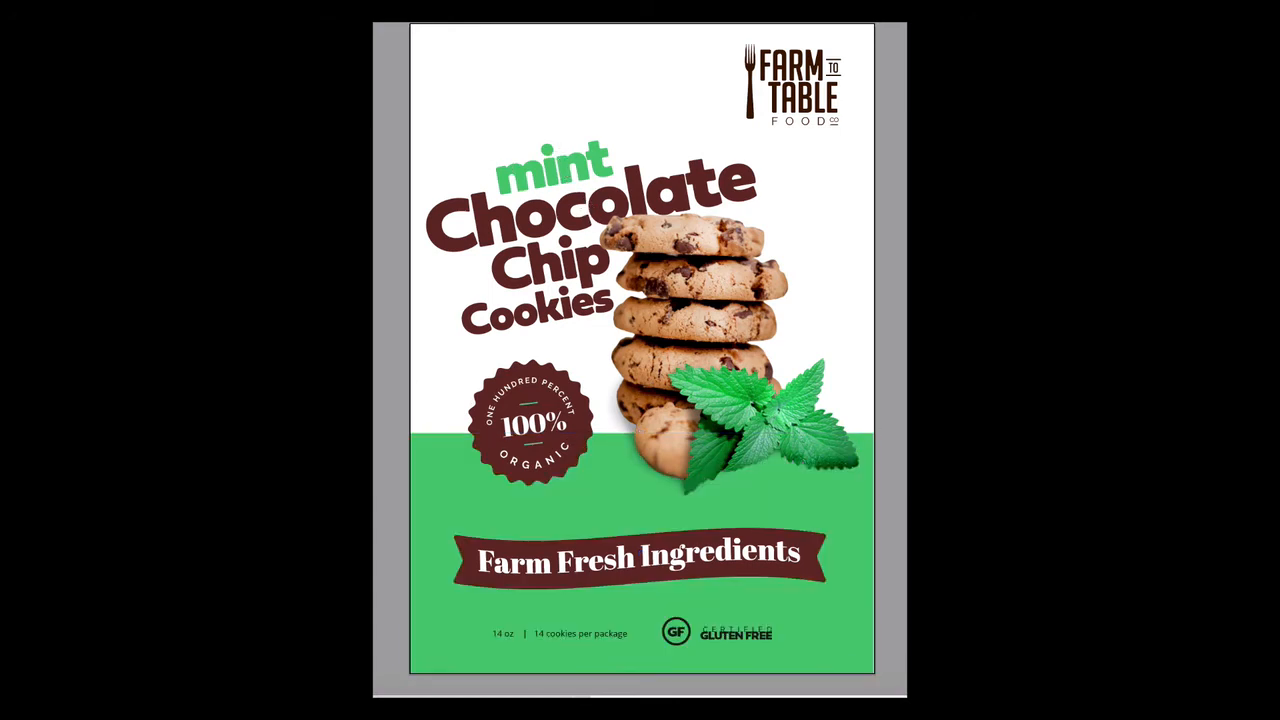
- Try slanting the green rectangle's top edge by raising its upper-right corner, and undo the change
{"action": "left_click", "coordinate": [430, 500]}
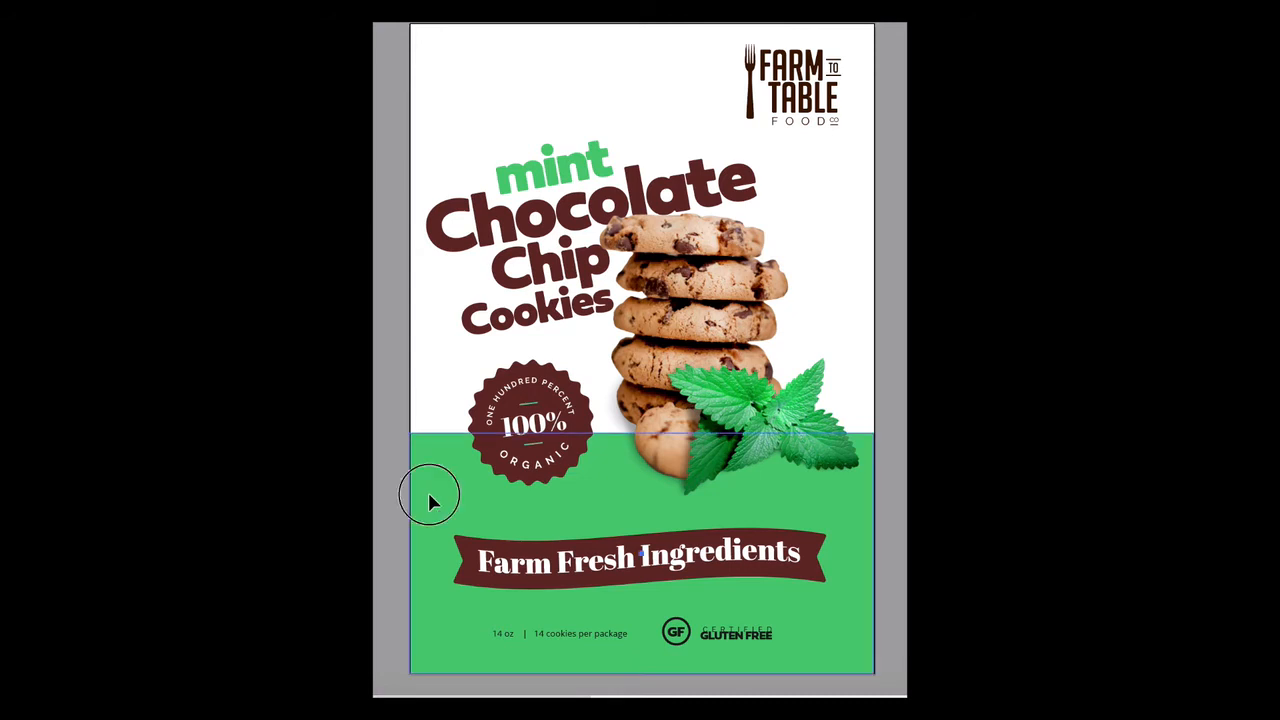
{"action": "key", "text": "ctrl+shift+a"}
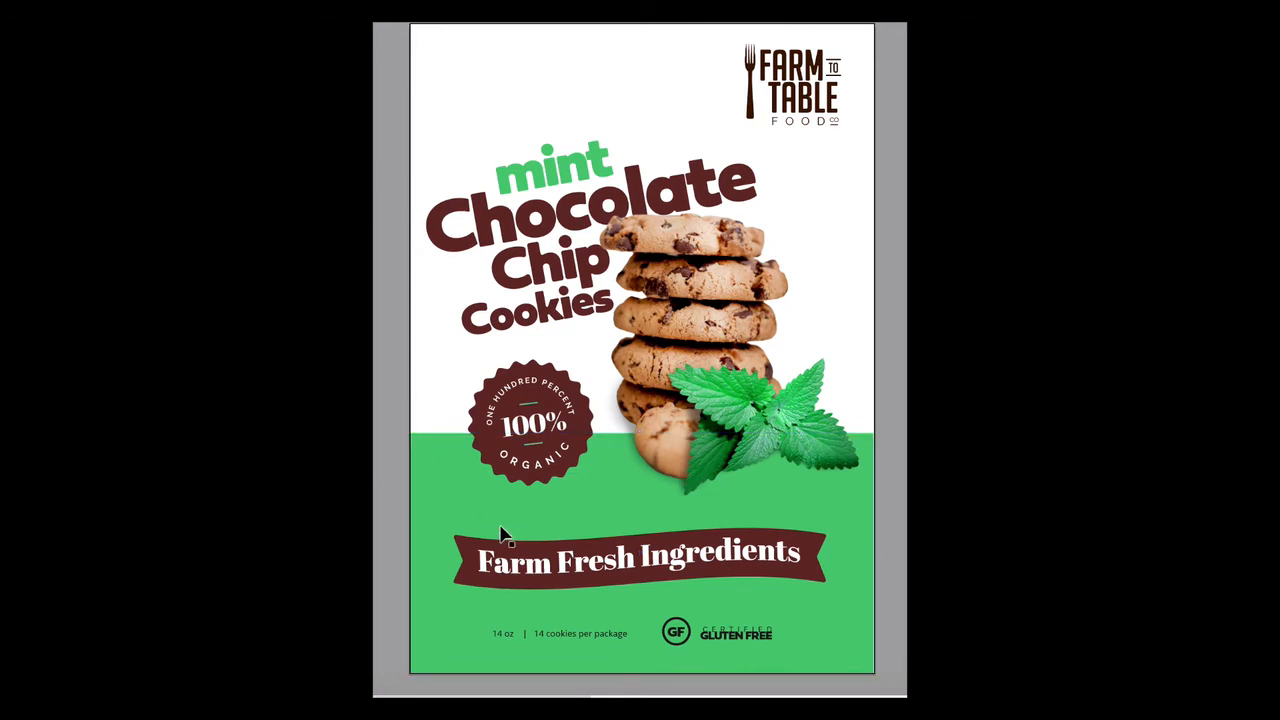
{"action": "left_click", "coordinate": [451, 499]}
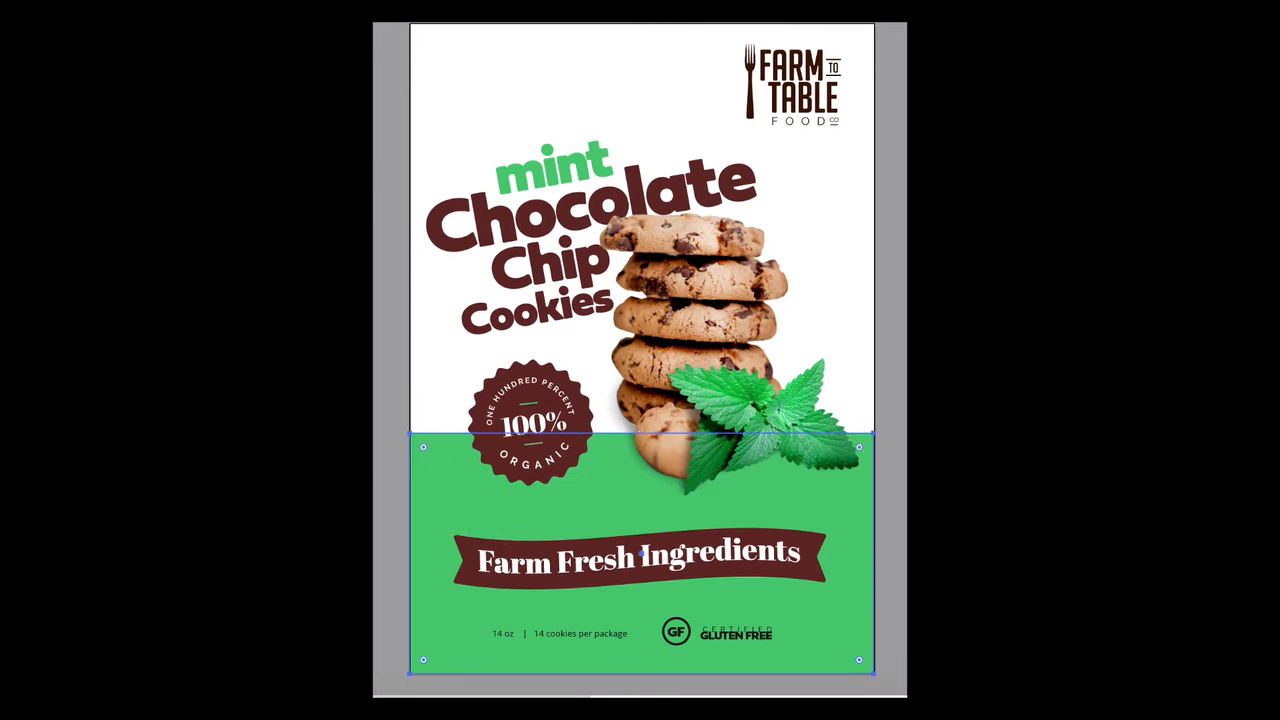
{"action": "left_click_drag", "start_coordinate": [874, 435], "coordinate": [874, 320]}
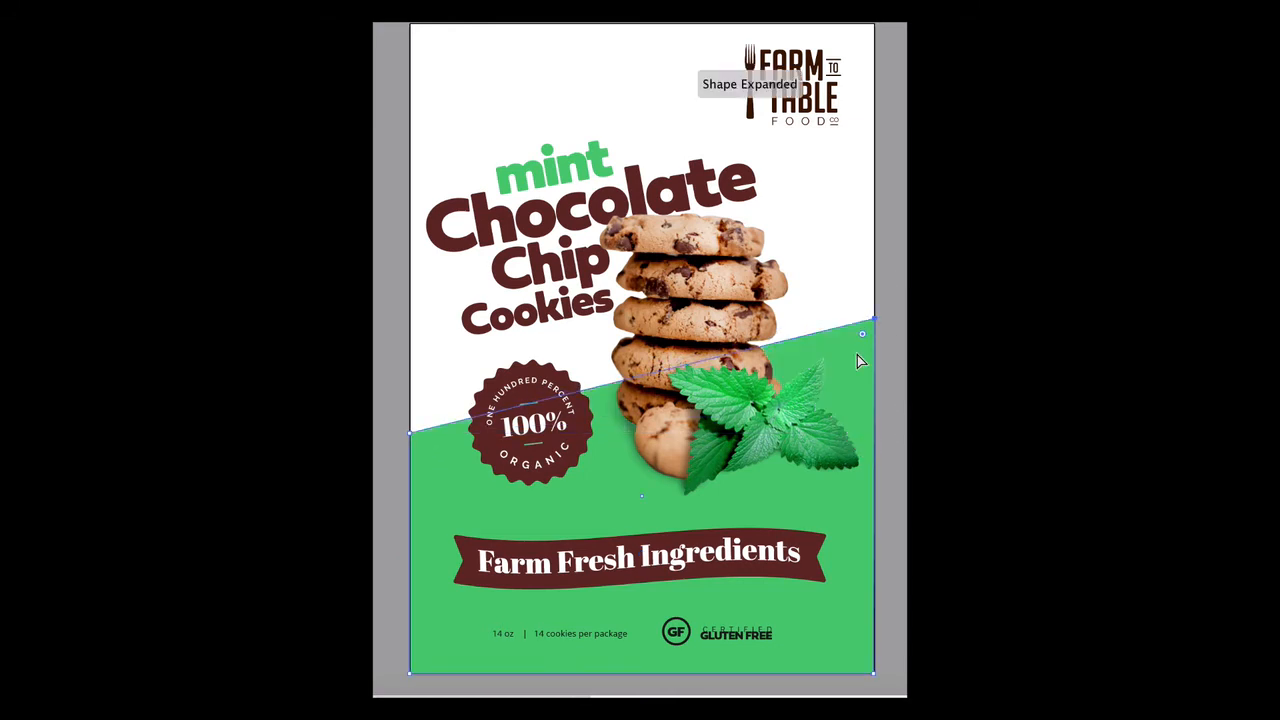
{"action": "key", "text": "v"}
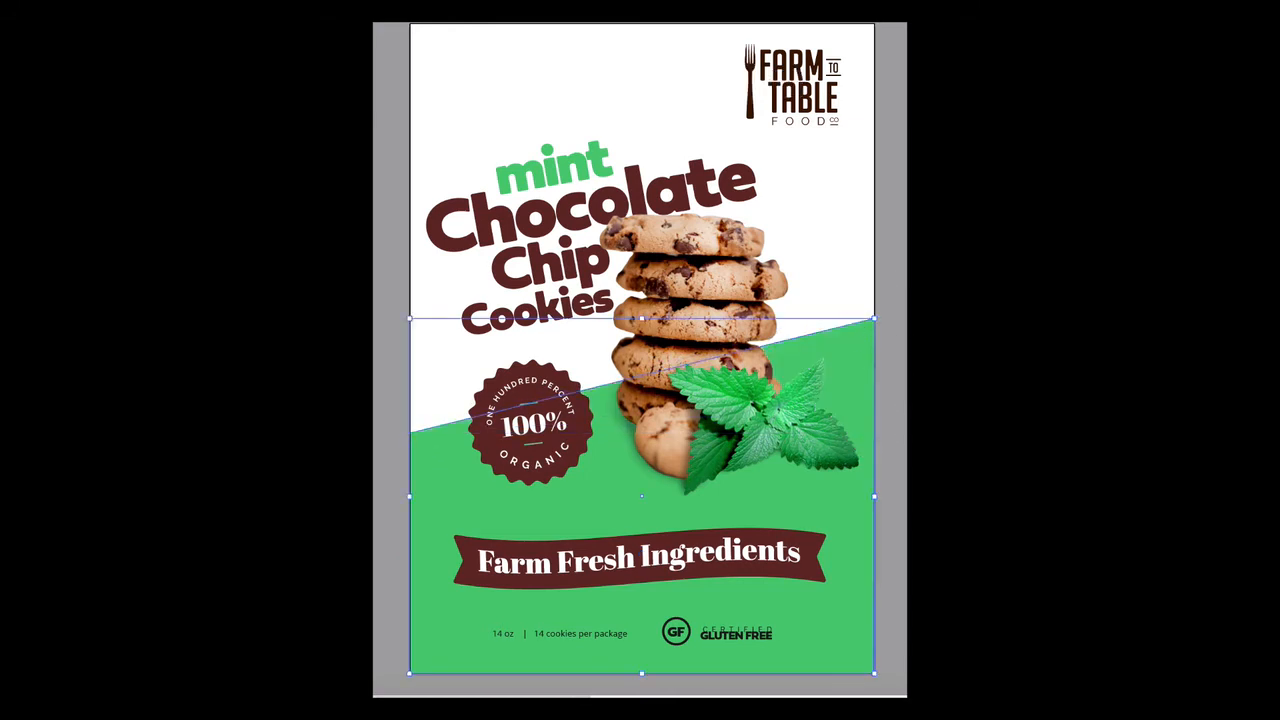
{"action": "key", "text": "ctrl+shift+a"}
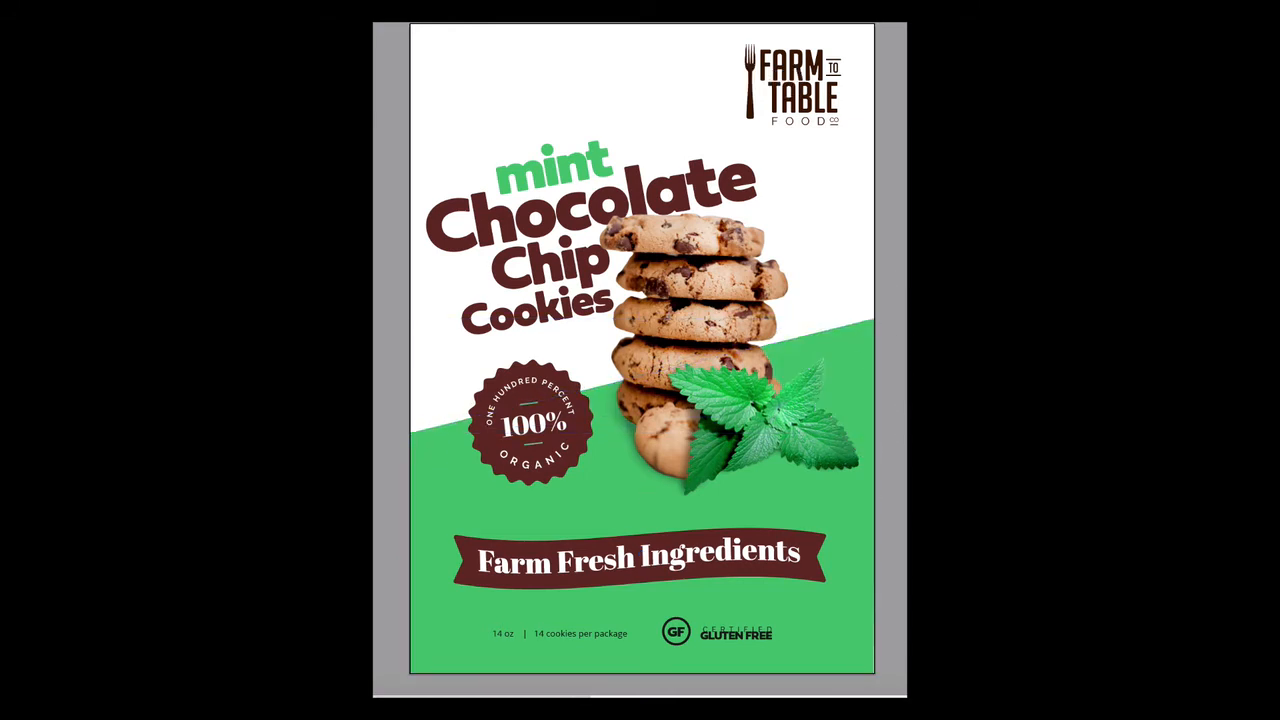
{"action": "key", "text": "ctrl+z"}
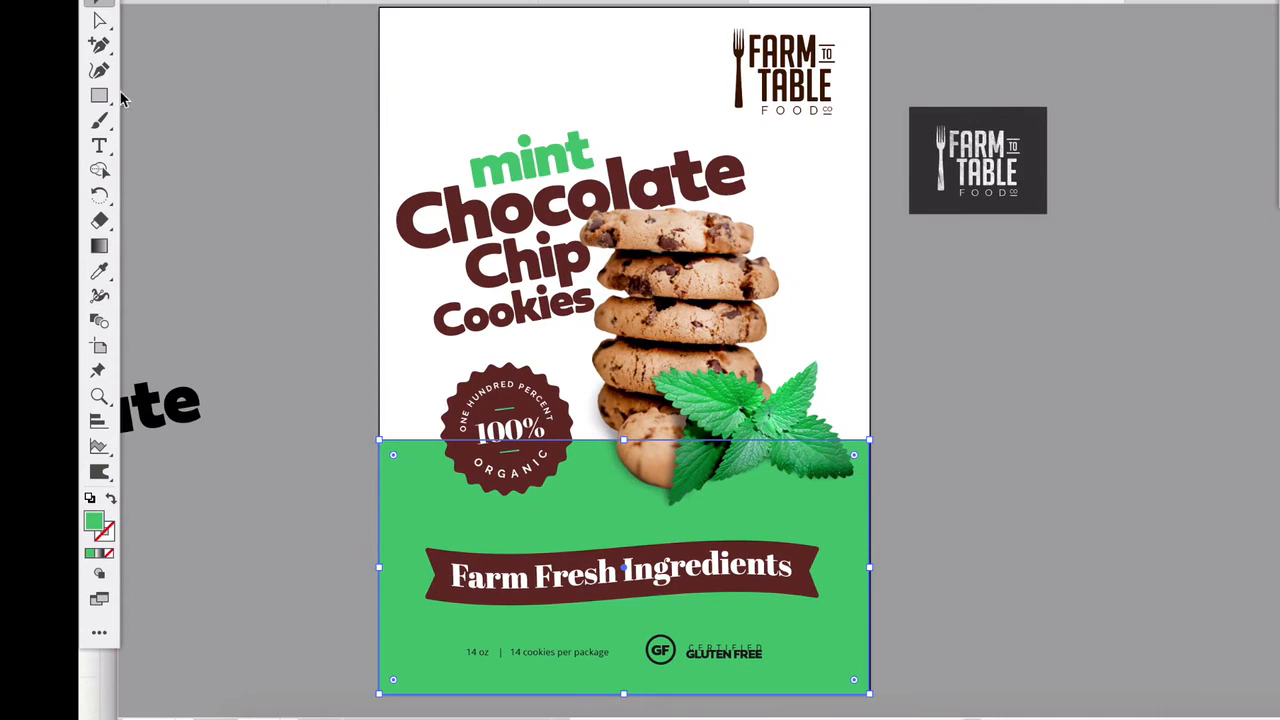
- Reshape the green background's top edge into a gentle wave with the Curvature tool, dipping under the badge and rising behind the mint
{"action": "left_click", "coordinate": [99, 70]}
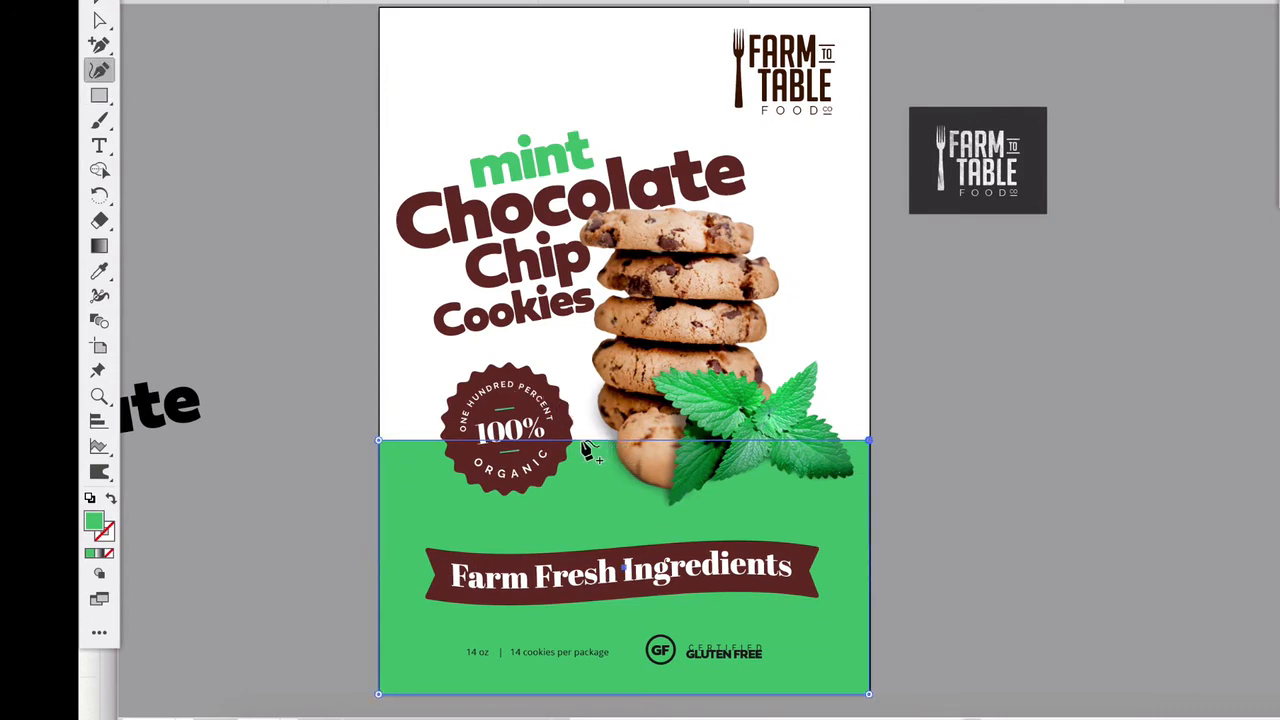
{"action": "scroll", "coordinate": [500, 490], "scroll_direction": "up", "scroll_amount": 3}
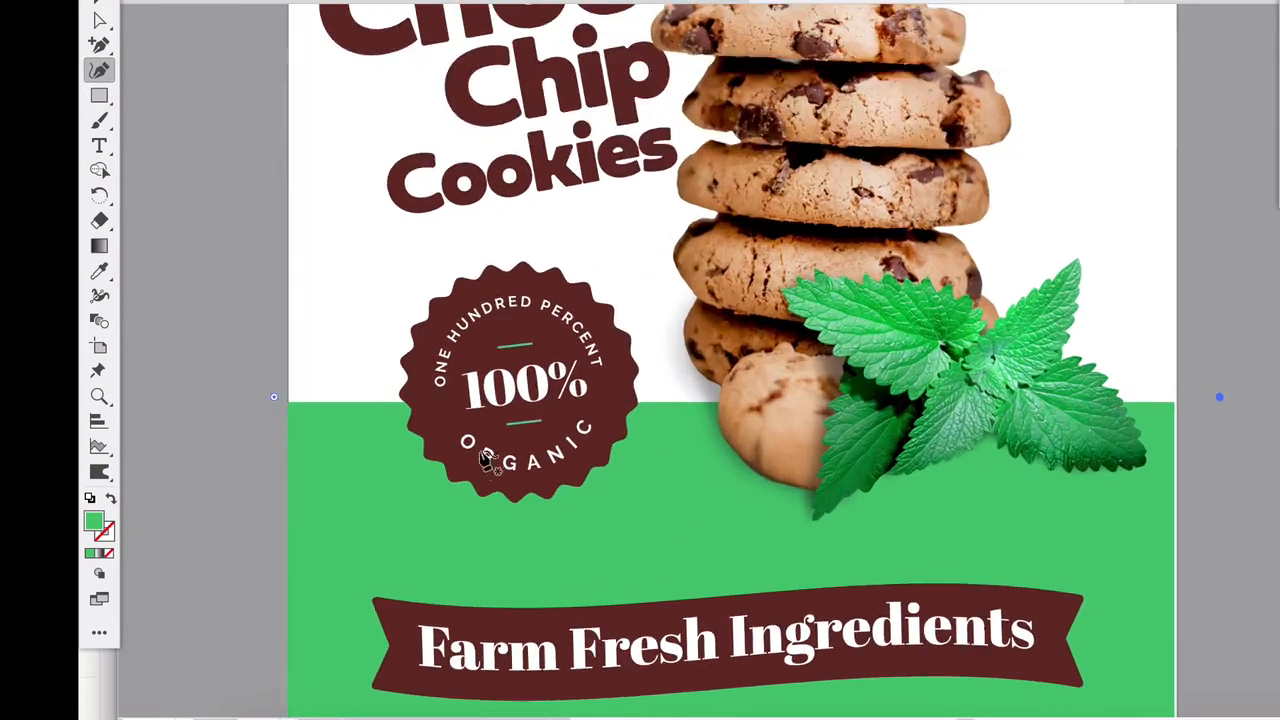
{"action": "left_click_drag", "start_coordinate": [493, 403], "coordinate": [760, 478]}
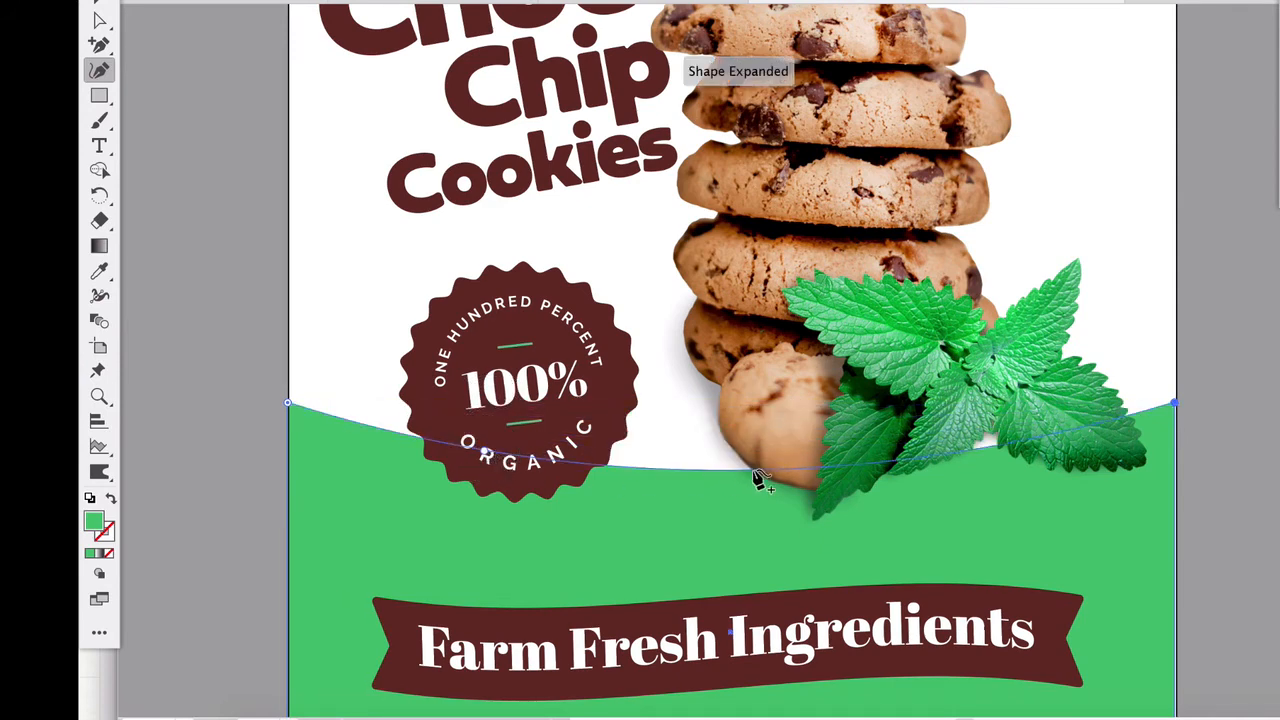
{"action": "left_click_drag", "start_coordinate": [946, 463], "coordinate": [948, 395]}
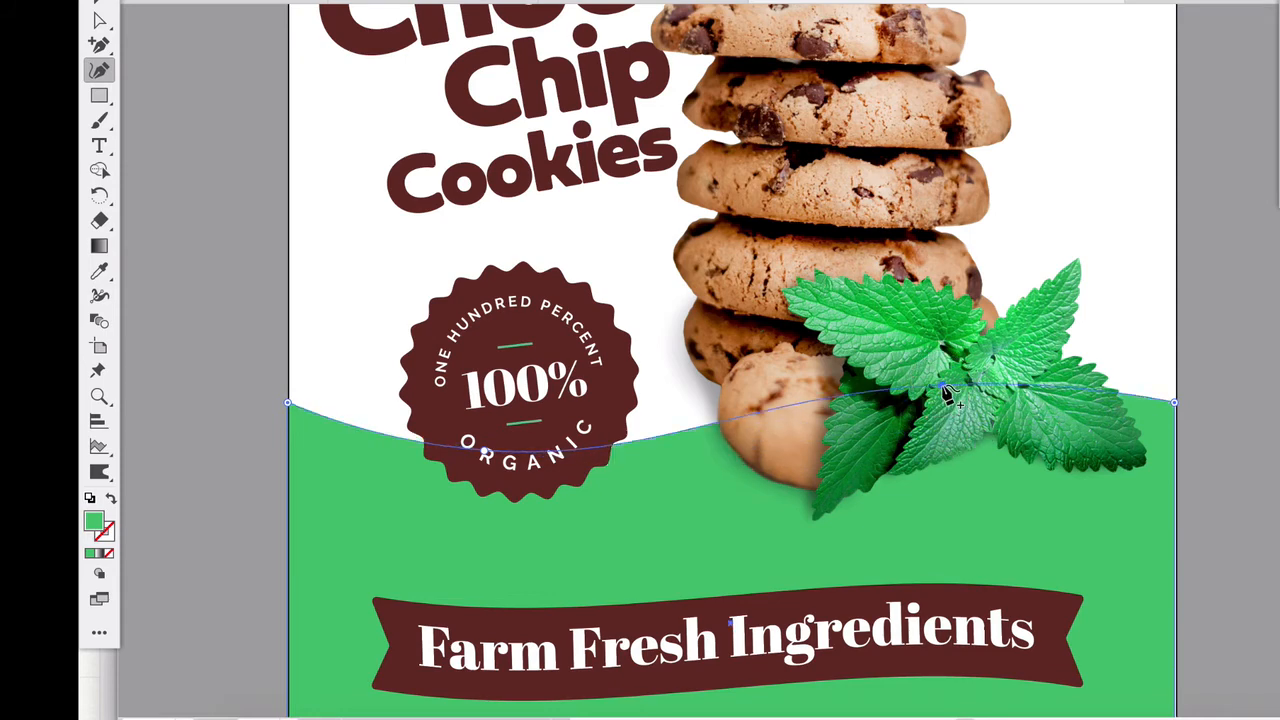
{"action": "left_click", "coordinate": [99, 20]}
{"action": "left_click", "coordinate": [331, 294]}
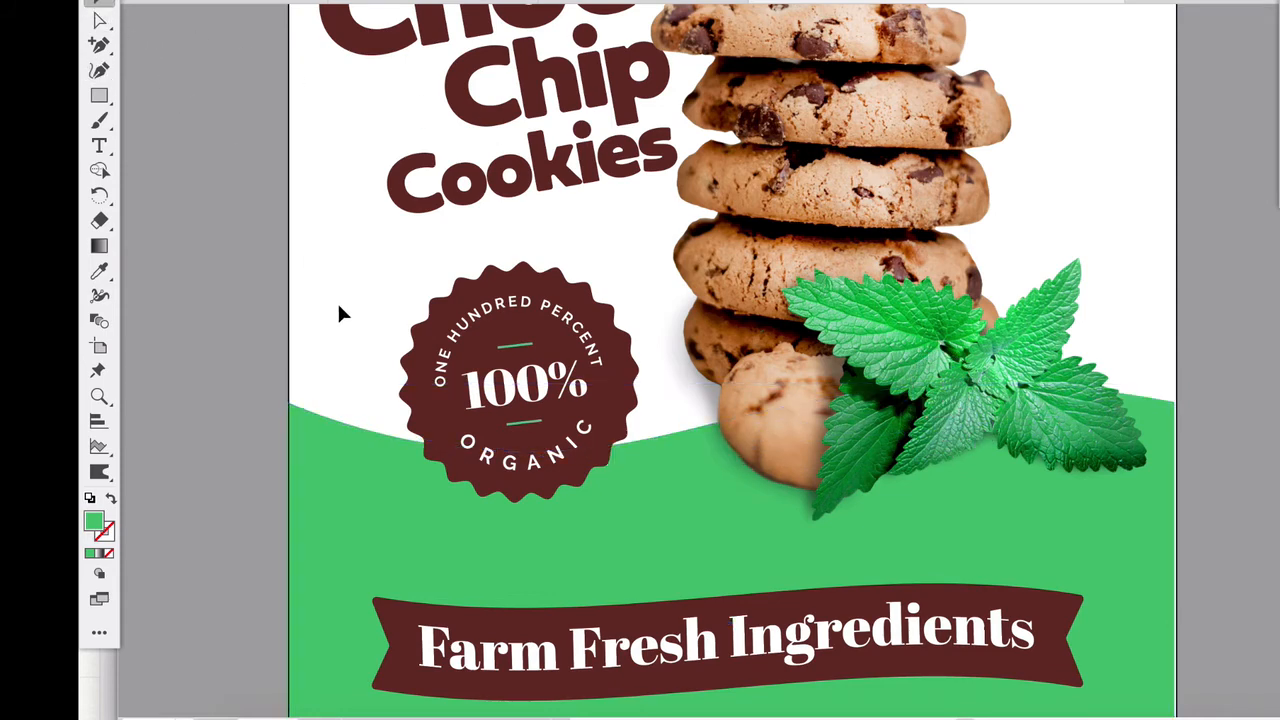
- Select the whole organic badge with its text and move it down slightly over the wave's edge
{"action": "scroll", "coordinate": [337, 302], "scroll_direction": "down", "scroll_amount": 3}
{"action": "left_click", "coordinate": [450, 350]}
{"action": "left_click", "coordinate": [358, 289]}
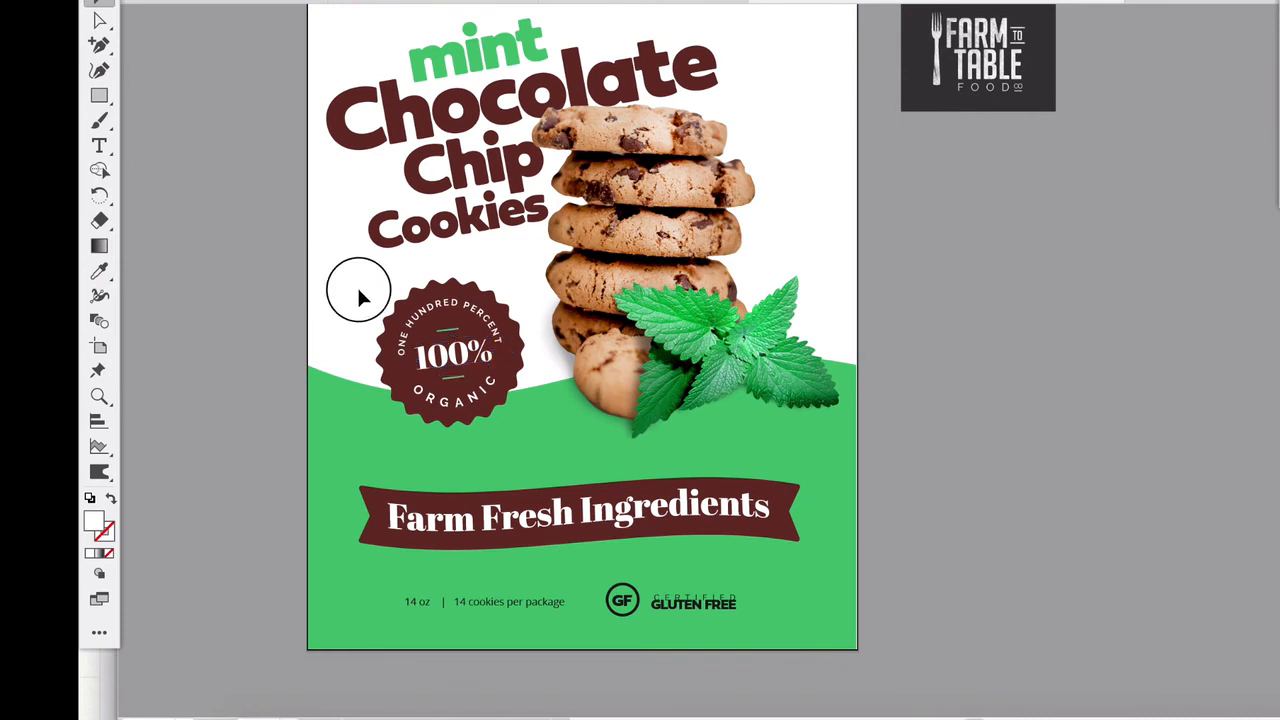
{"action": "left_click_drag", "start_coordinate": [358, 289], "coordinate": [486, 397]}
{"action": "left_click", "coordinate": [526, 432], "text": "shift"}
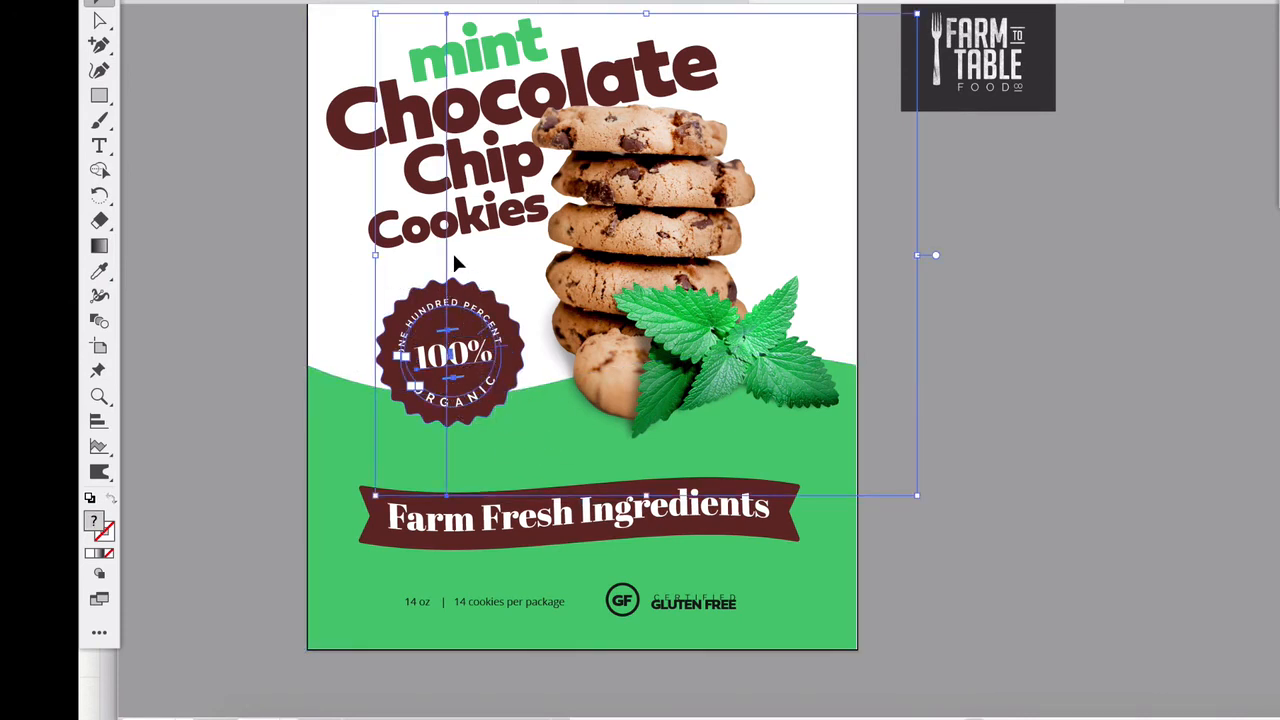
{"action": "left_click", "coordinate": [452, 355]}
{"action": "left_click_drag", "start_coordinate": [452, 355], "coordinate": [460, 370]}
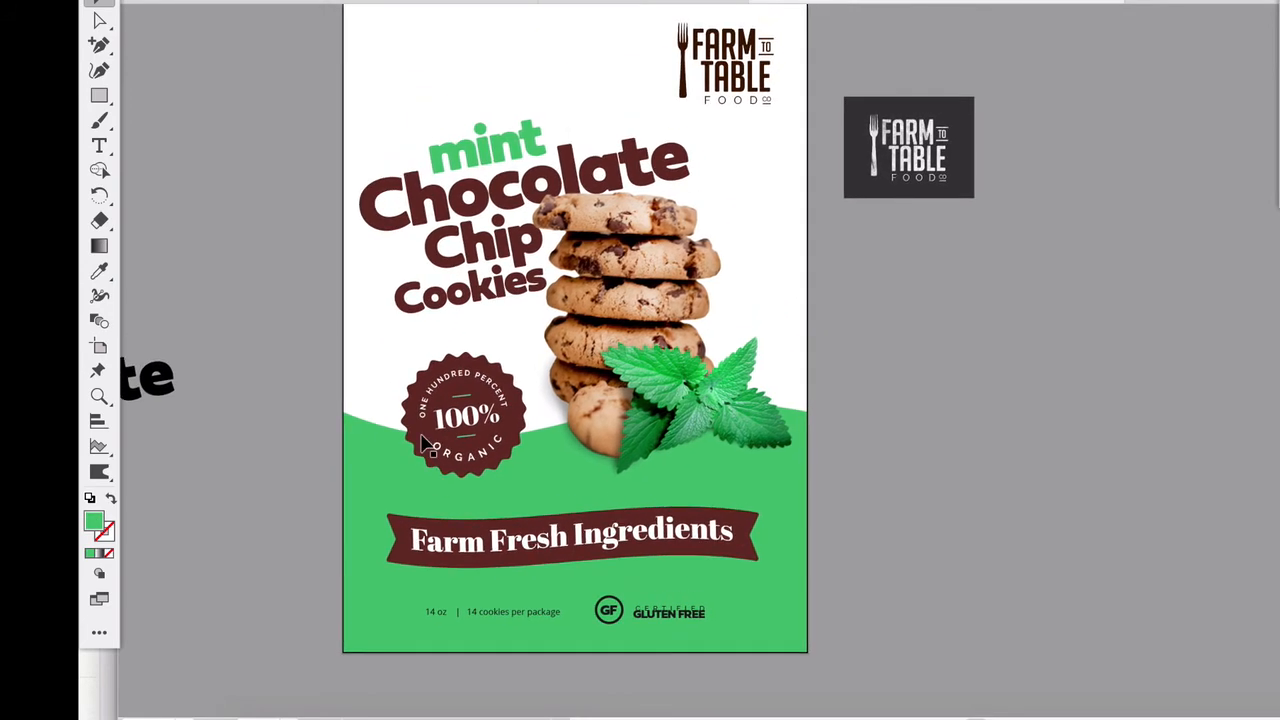
- Fill the wavy background shape with the maroon sampled from the organic badge
{"action": "left_click", "coordinate": [378, 480]}
{"action": "left_click", "coordinate": [99, 270]}
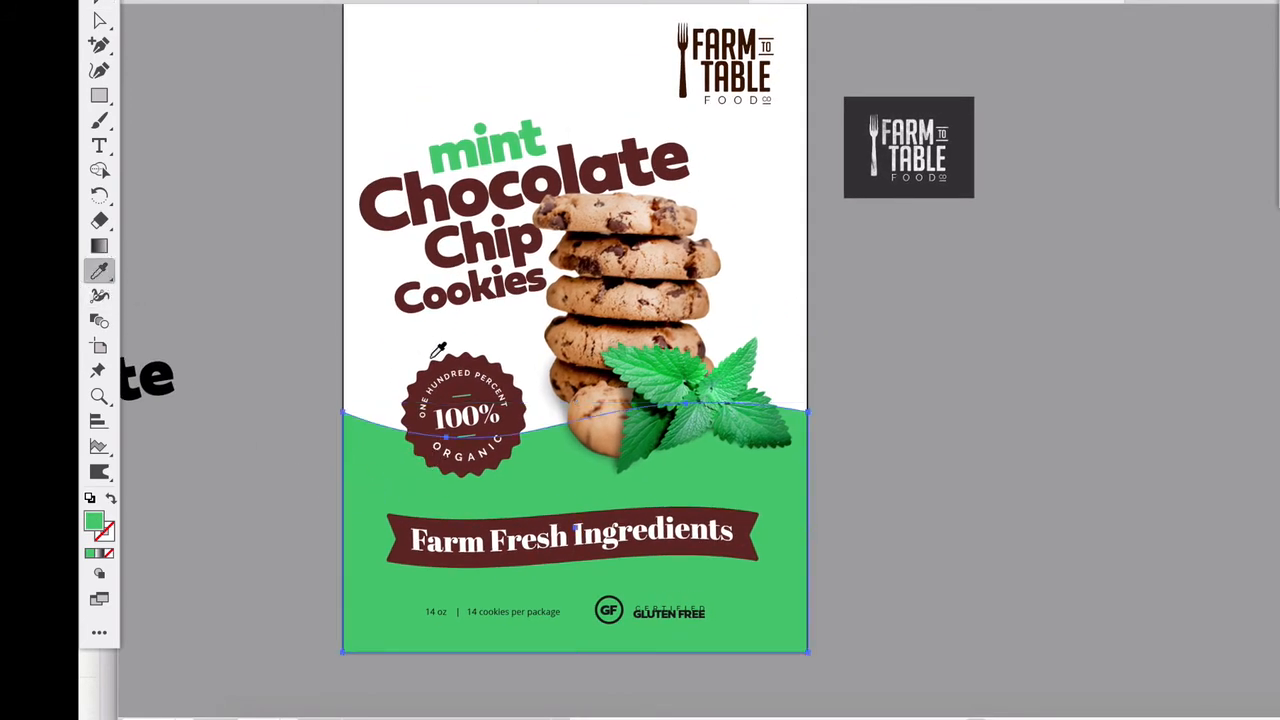
{"action": "left_click", "coordinate": [440, 366]}
{"action": "left_click", "coordinate": [99, 5]}
{"action": "left_click", "coordinate": [203, 209]}
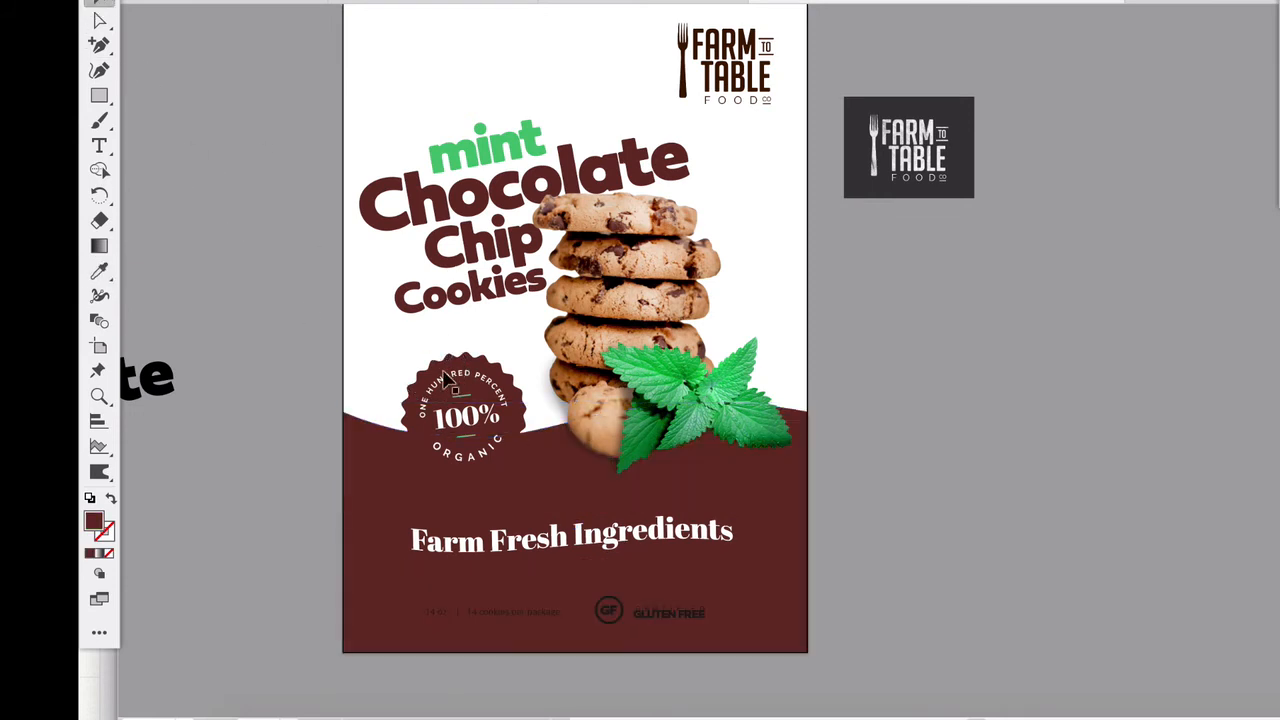
- Fill the organic badge shape with the mint green sampled from the word "mint"
{"action": "left_click", "coordinate": [444, 372]}
{"action": "left_click", "coordinate": [99, 270]}
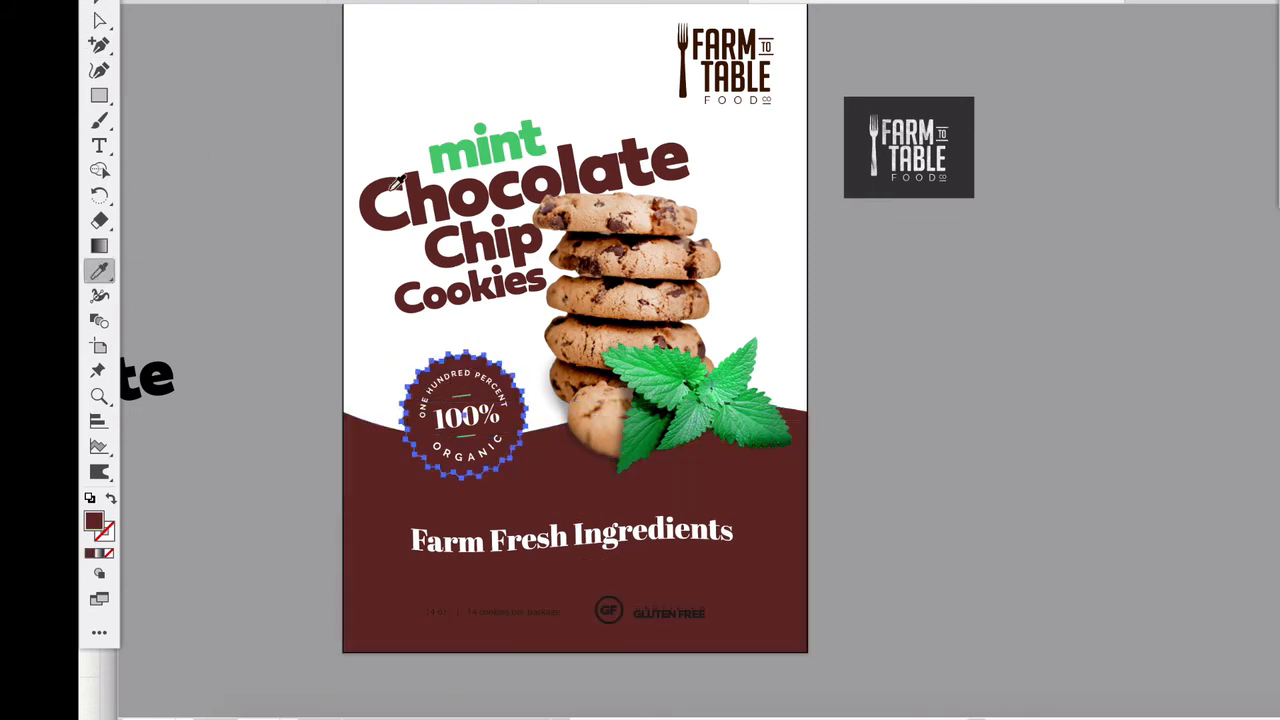
{"action": "left_click", "coordinate": [458, 152]}
{"action": "left_click", "coordinate": [99, 5]}
{"action": "left_click", "coordinate": [256, 252]}
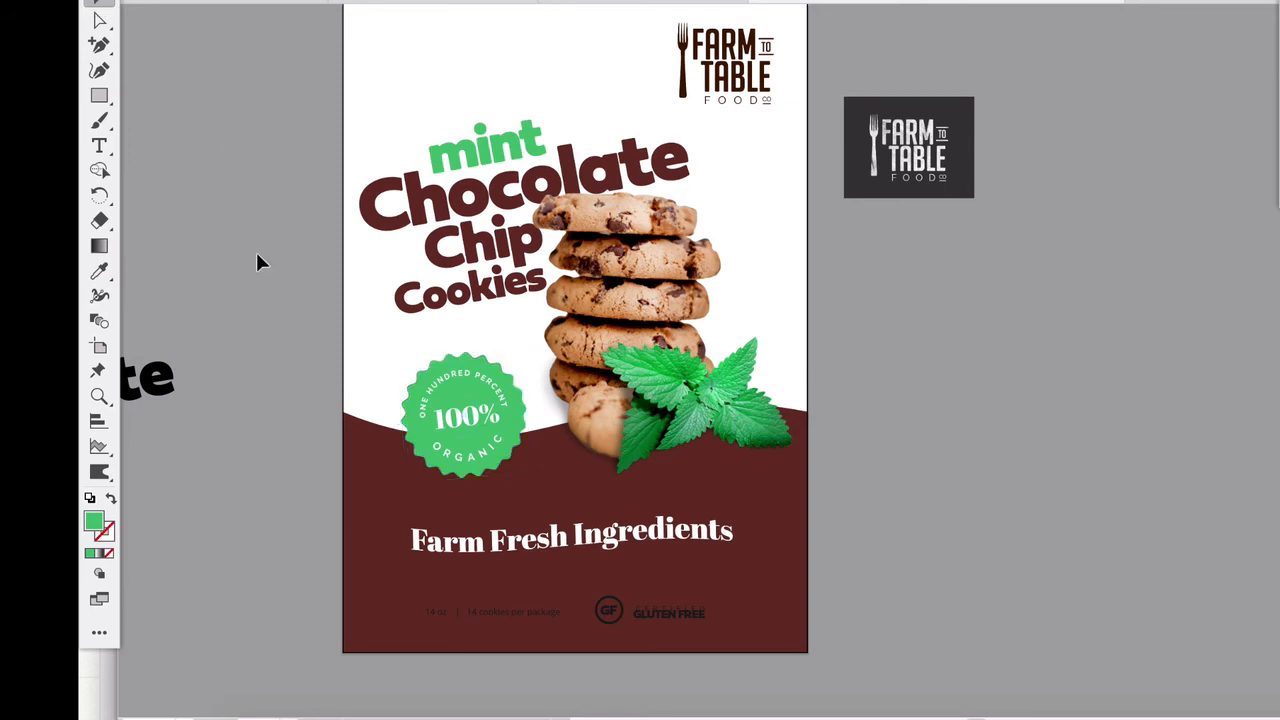
- Fill the ribbon banner with yellow EDD421, after trying the mint green sampled from the badge
{"action": "left_click", "coordinate": [519, 518]}
{"action": "left_click", "coordinate": [408, 562]}
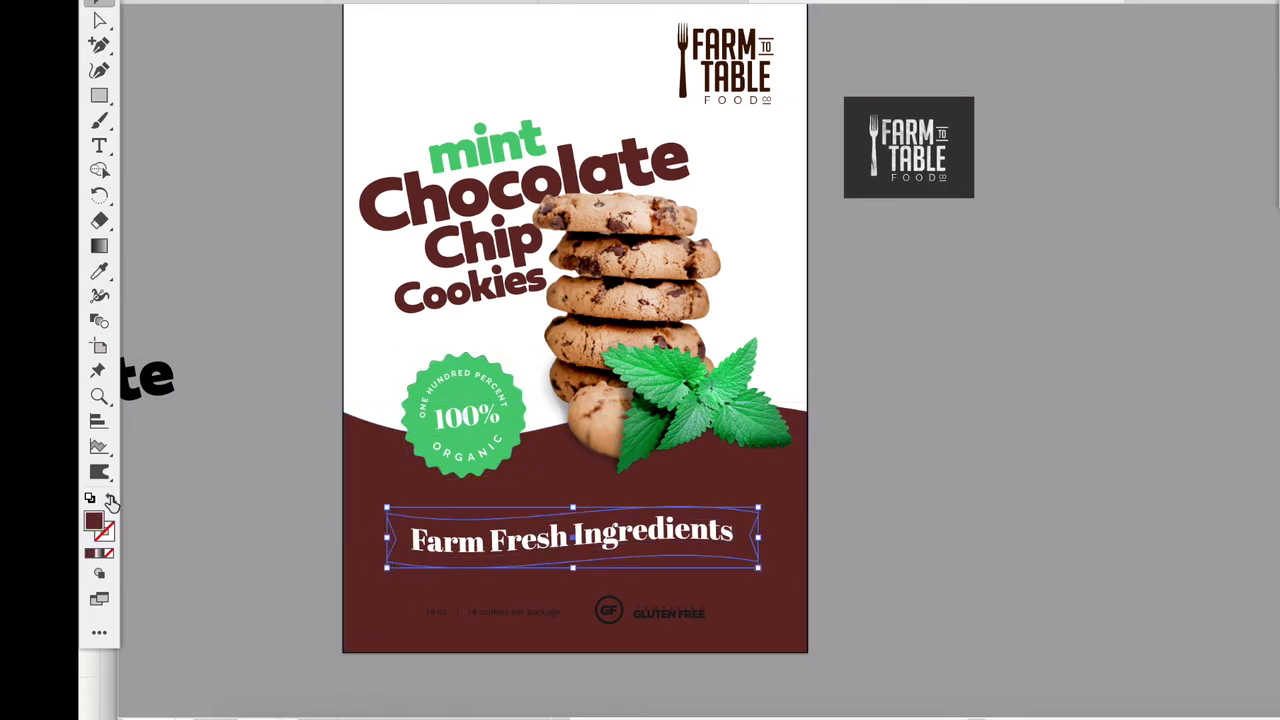
{"action": "left_click", "coordinate": [99, 271]}
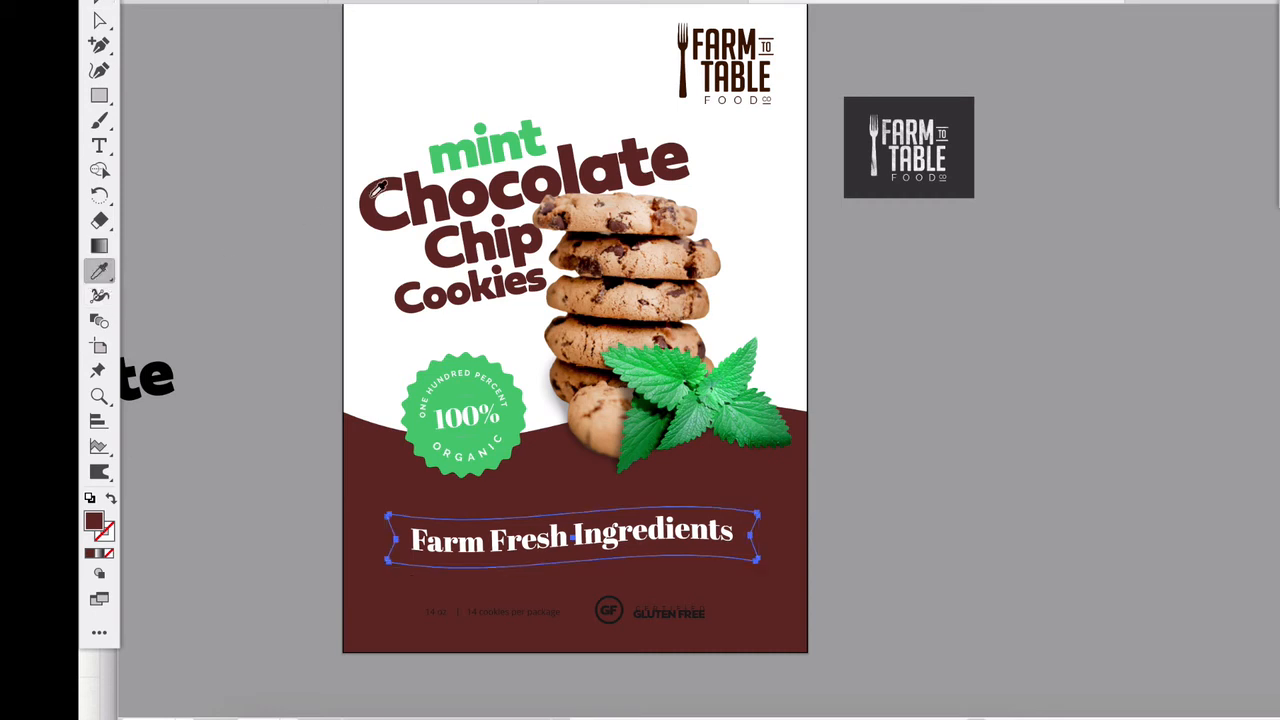
{"action": "left_click", "coordinate": [452, 362]}
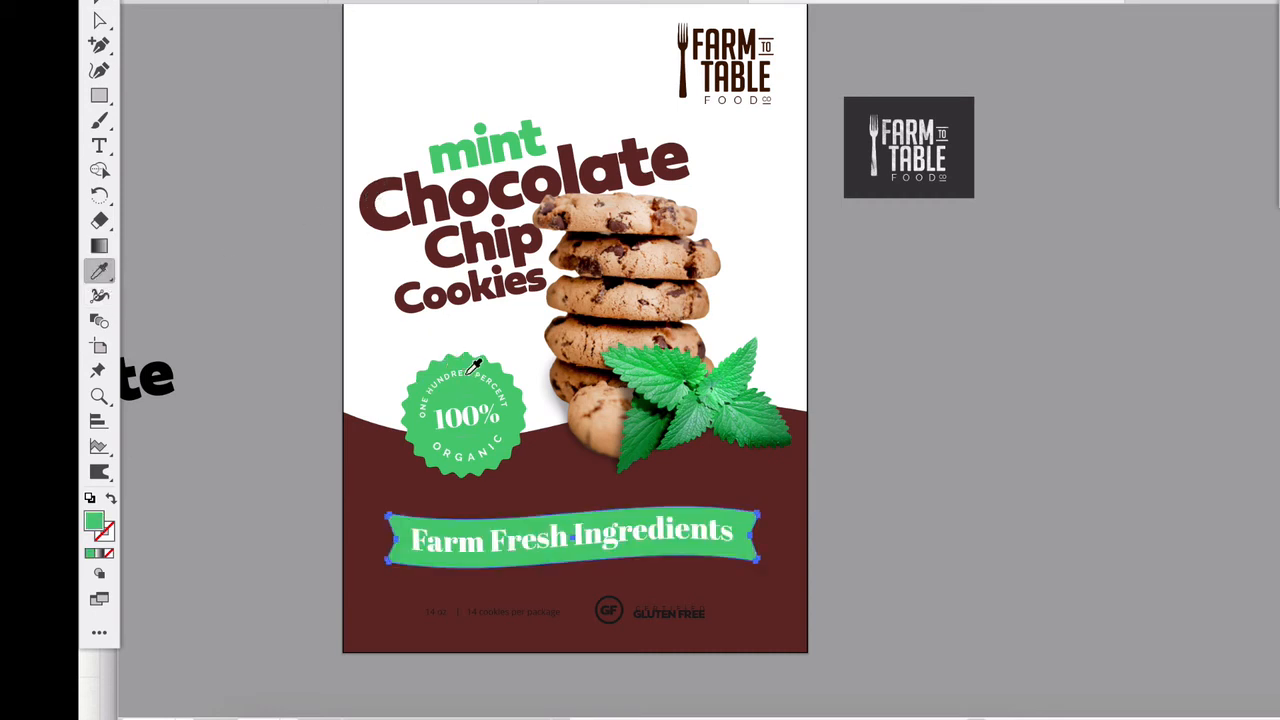
{"action": "double_click", "coordinate": [93, 521]}
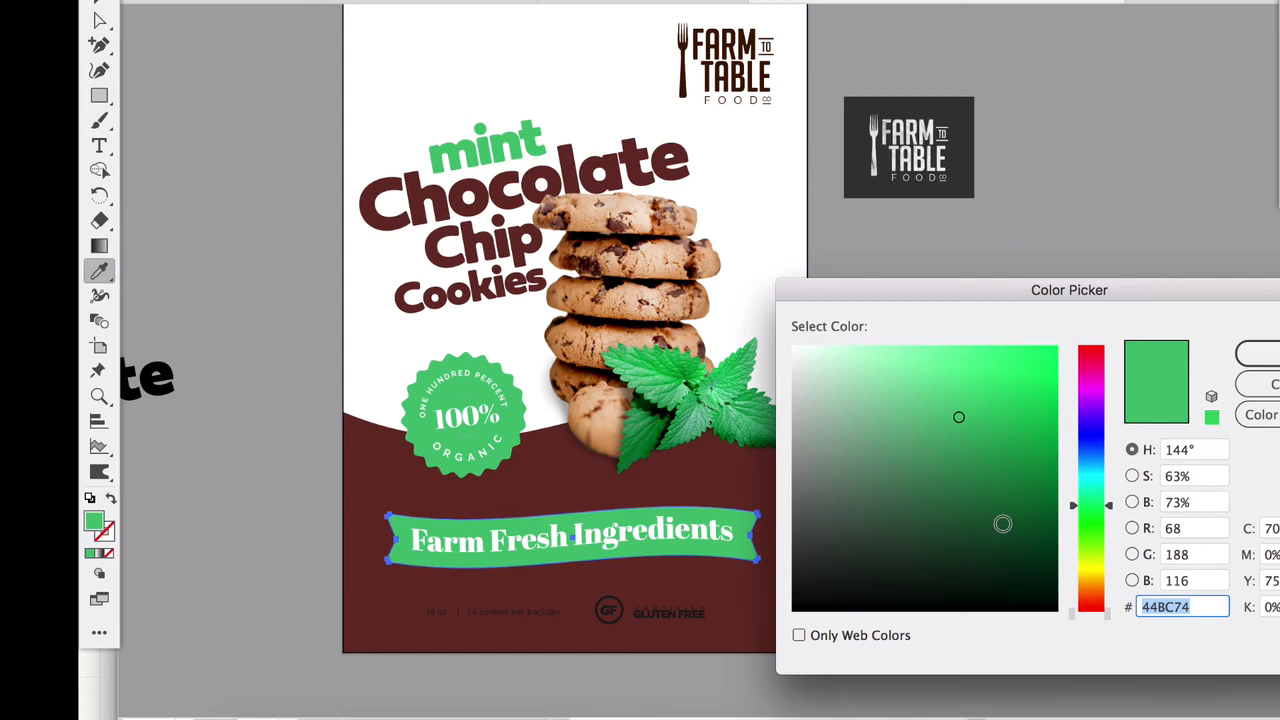
{"action": "left_click", "coordinate": [1096, 576]}
{"action": "left_click", "coordinate": [1020, 364]}
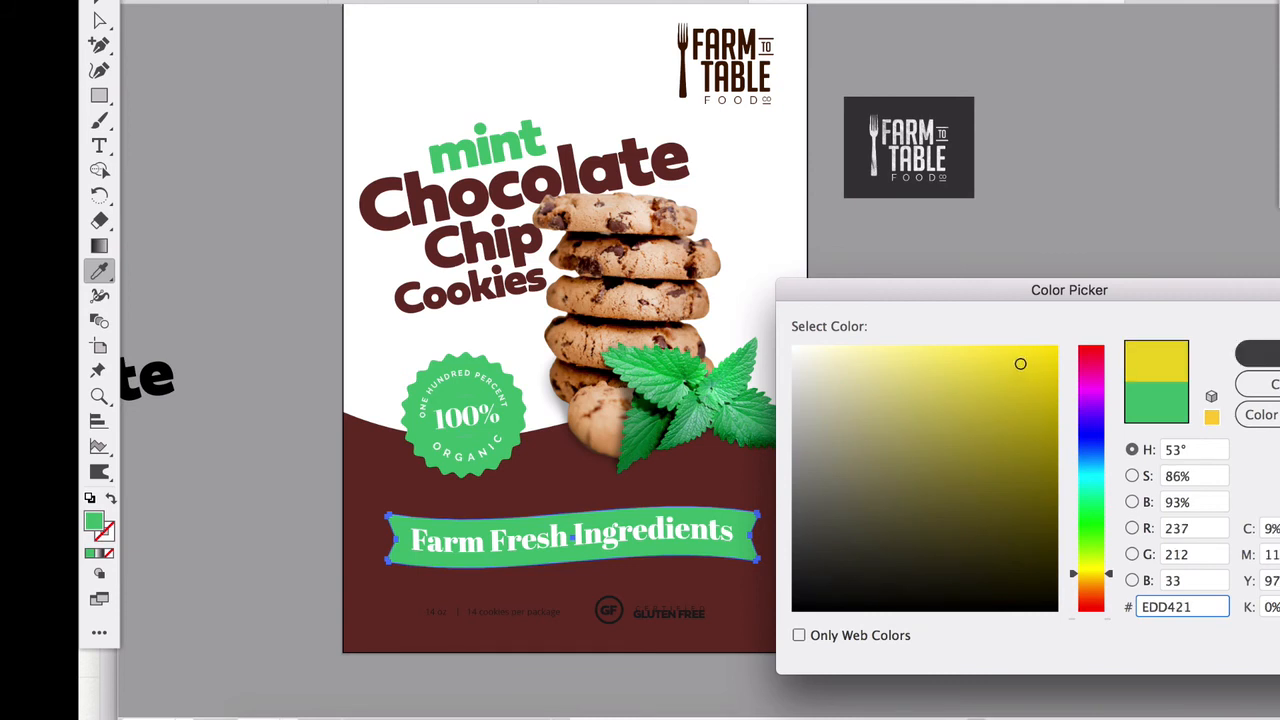
{"action": "left_click", "coordinate": [1258, 353]}
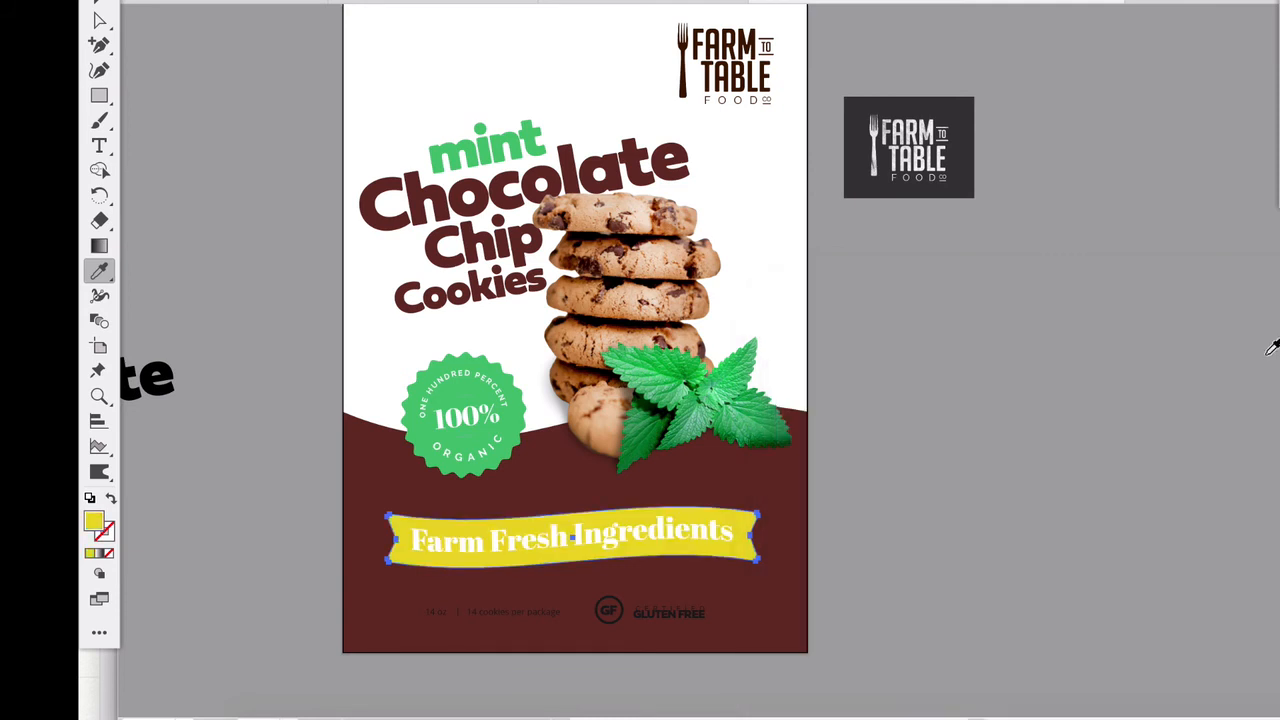
- Shift the ribbon banner's yellow fill to a brighter, warmer golden yellow
{"action": "double_click", "coordinate": [93, 524]}
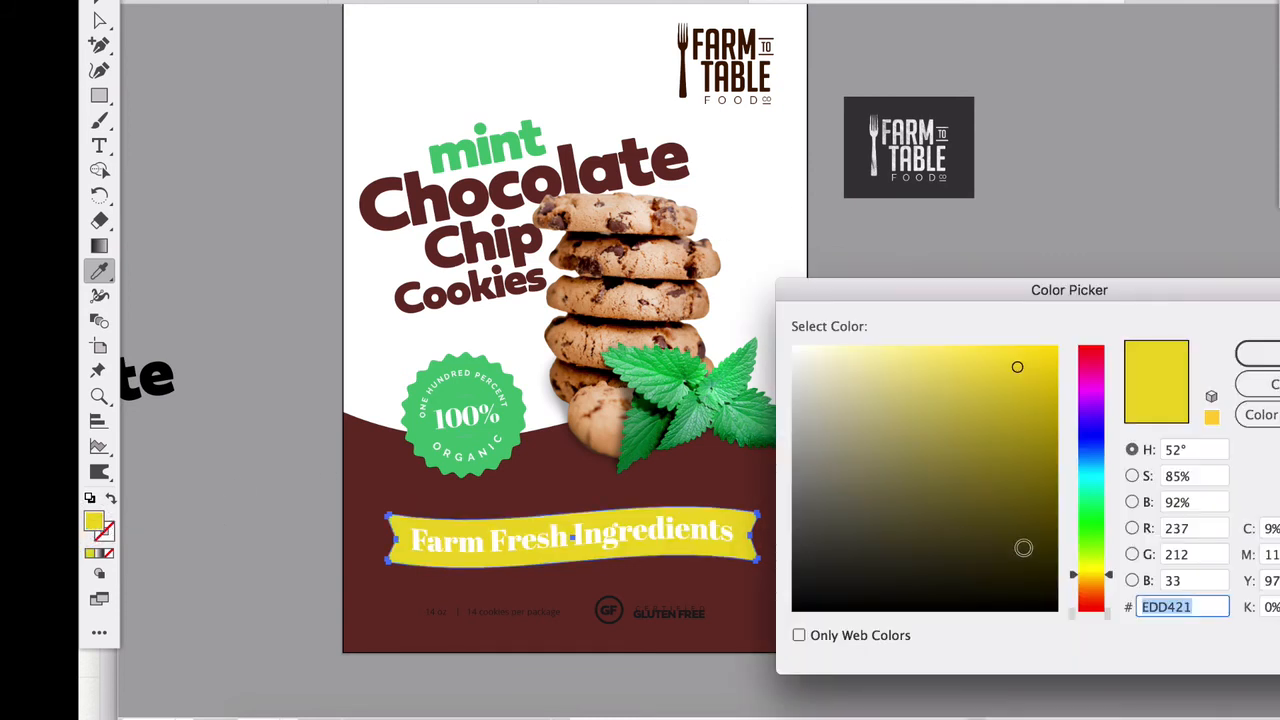
{"action": "left_click", "coordinate": [1036, 358]}
{"action": "left_click_drag", "start_coordinate": [1110, 583], "coordinate": [1108, 579]}
{"action": "key", "text": "Return"}
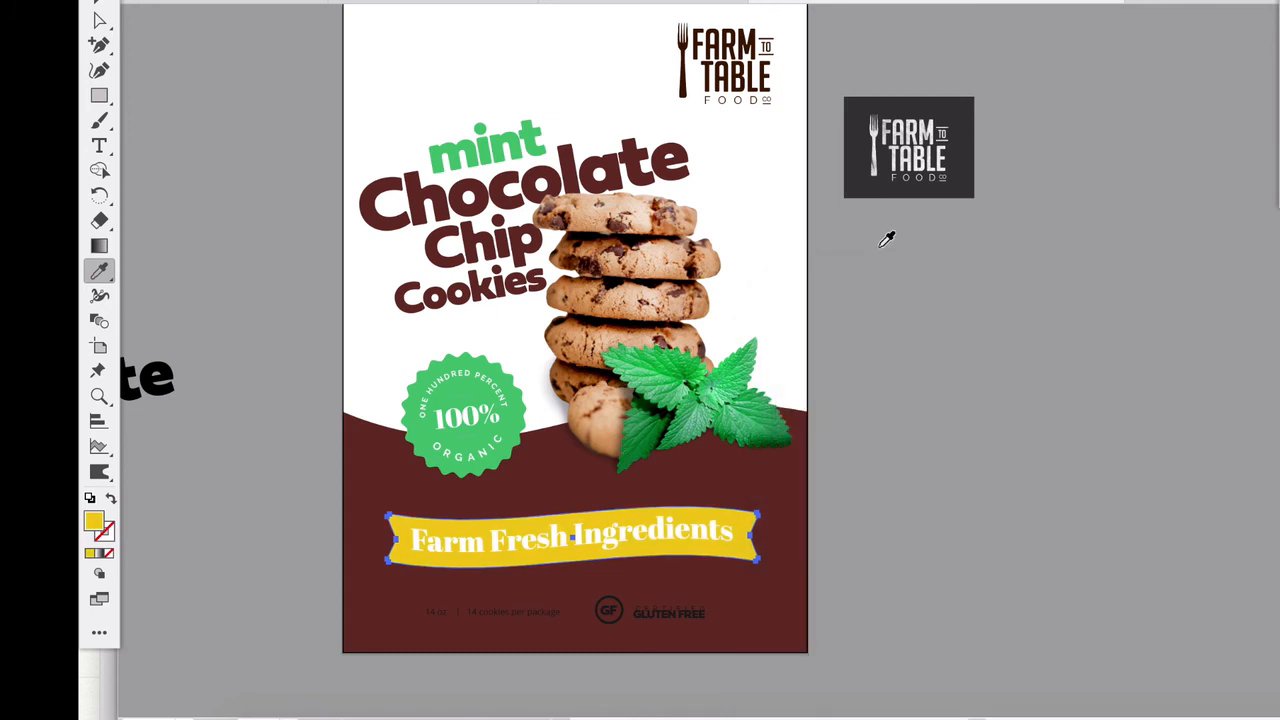
- Set the "Farm Fresh Ingredients" text to dark gray 262626
{"action": "left_click", "coordinate": [99, 6]}
{"action": "left_click", "coordinate": [492, 534]}
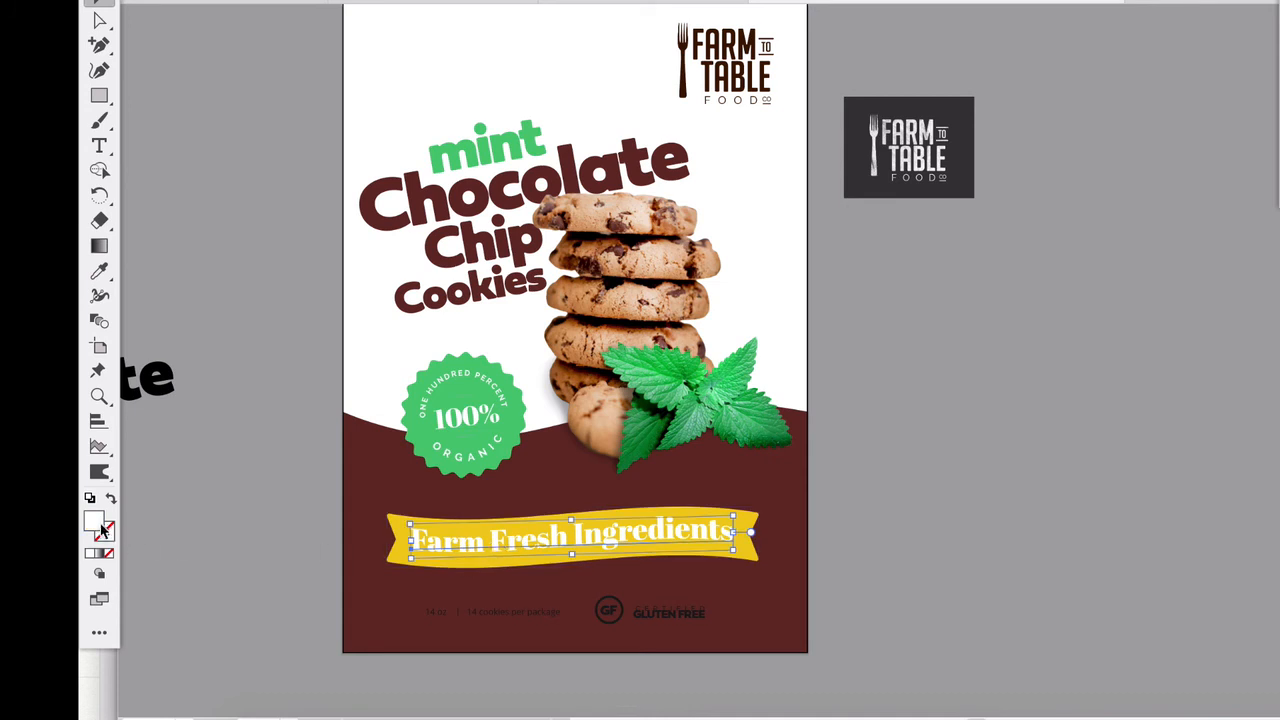
{"action": "double_click", "coordinate": [93, 521]}
{"action": "left_click_drag", "start_coordinate": [823, 569], "coordinate": [790, 574]}
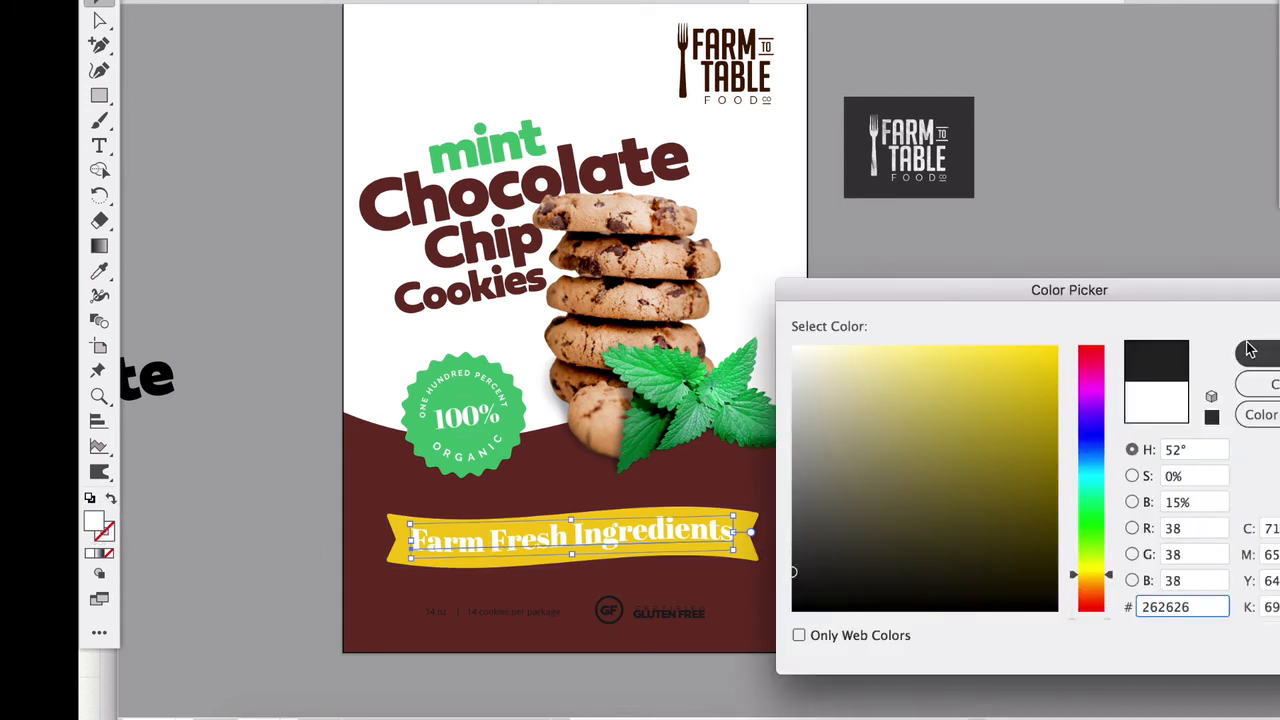
{"action": "left_click", "coordinate": [1256, 353]}
{"action": "left_click", "coordinate": [1013, 562]}
- Set the package quantity text and the gluten-free mark below the banner to white, FFFFFF
{"action": "left_click", "coordinate": [500, 612]}
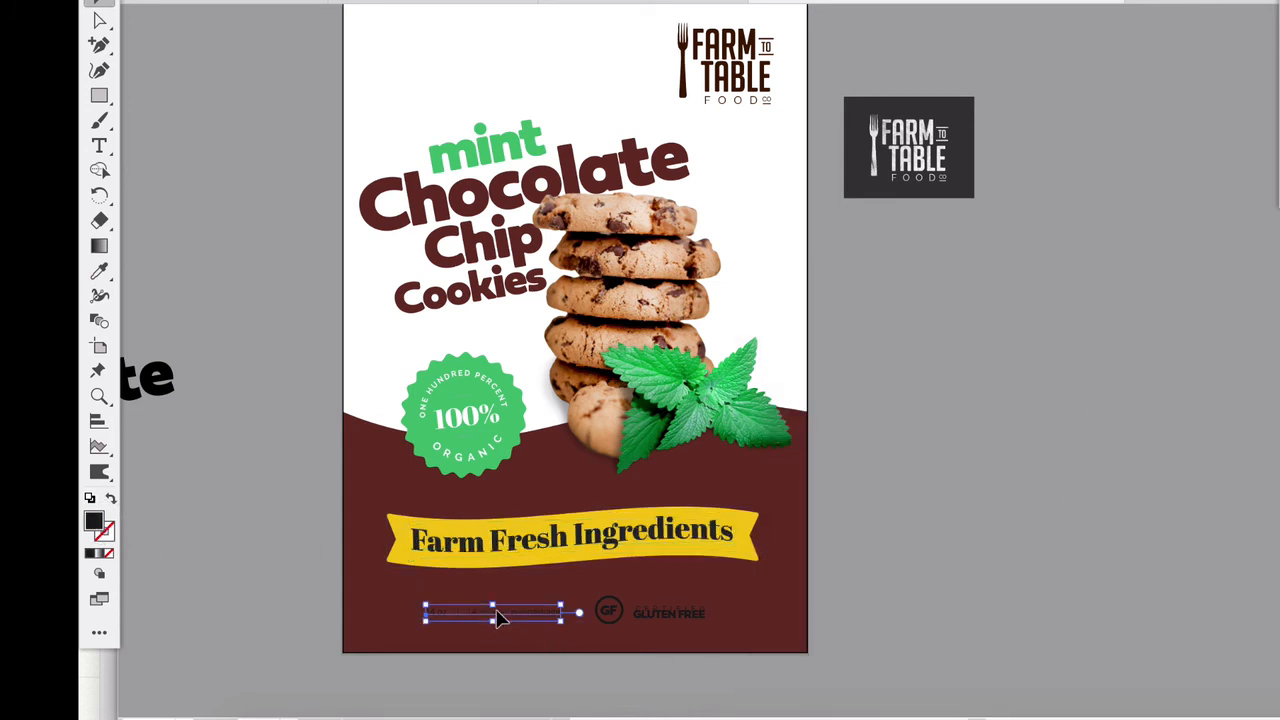
{"action": "left_click_drag", "start_coordinate": [912, 676], "coordinate": [362, 602]}
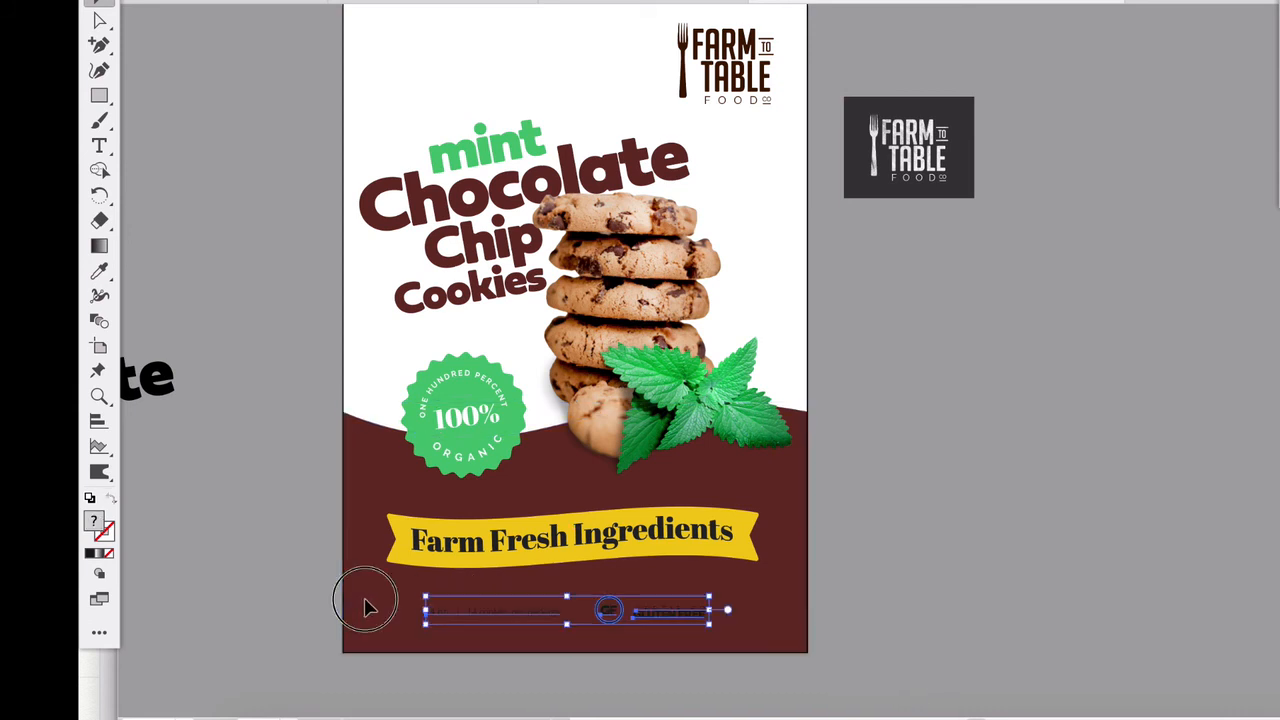
{"action": "double_click", "coordinate": [94, 521]}
{"action": "type", "text": "ffffff"}
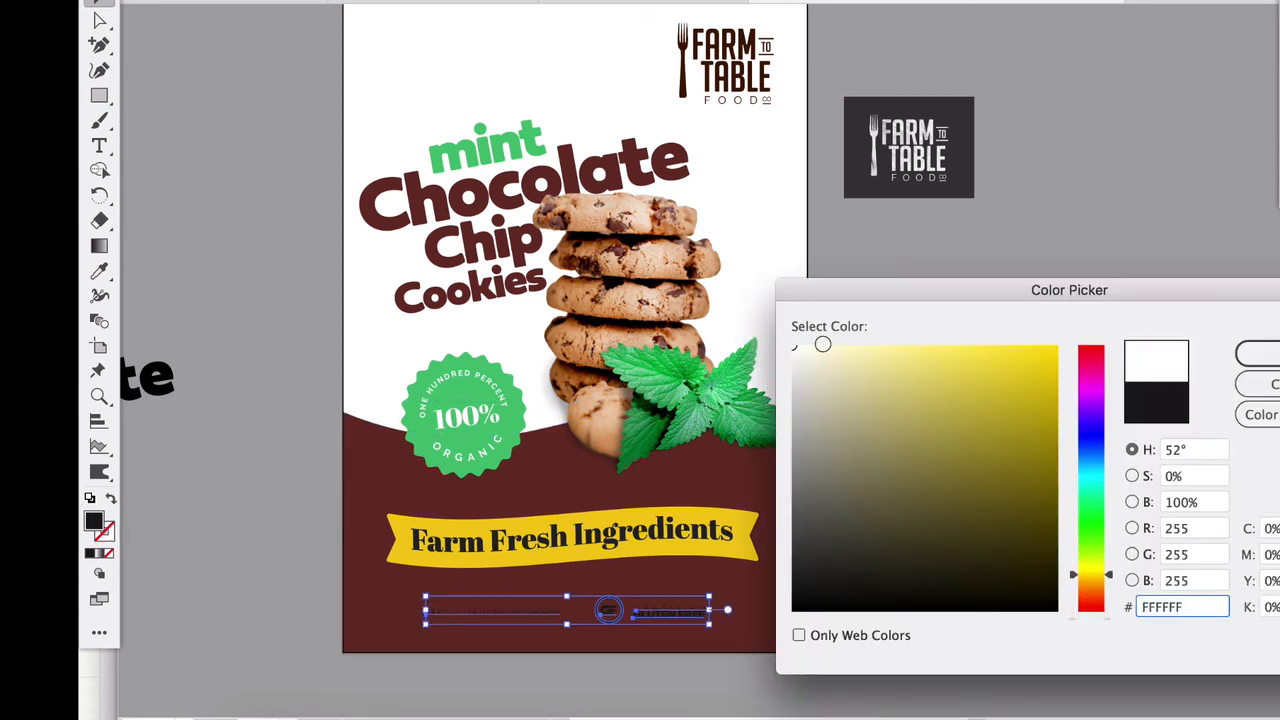
{"action": "key", "text": "Return"}
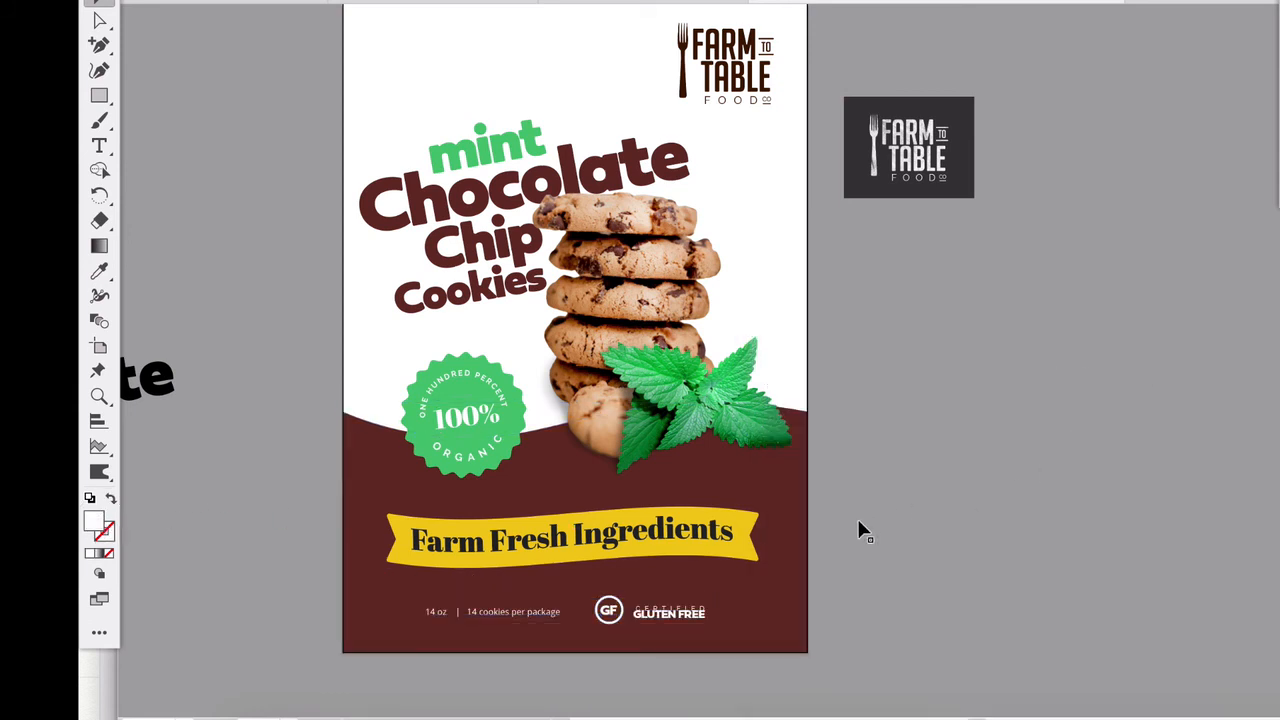
- Recolor the two short divider lines above and below "100%" in the badge to white
{"action": "scroll", "coordinate": [854, 516], "scroll_direction": "up", "scroll_amount": 1}
{"action": "scroll", "coordinate": [847, 514], "scroll_direction": "up", "scroll_amount": 1}
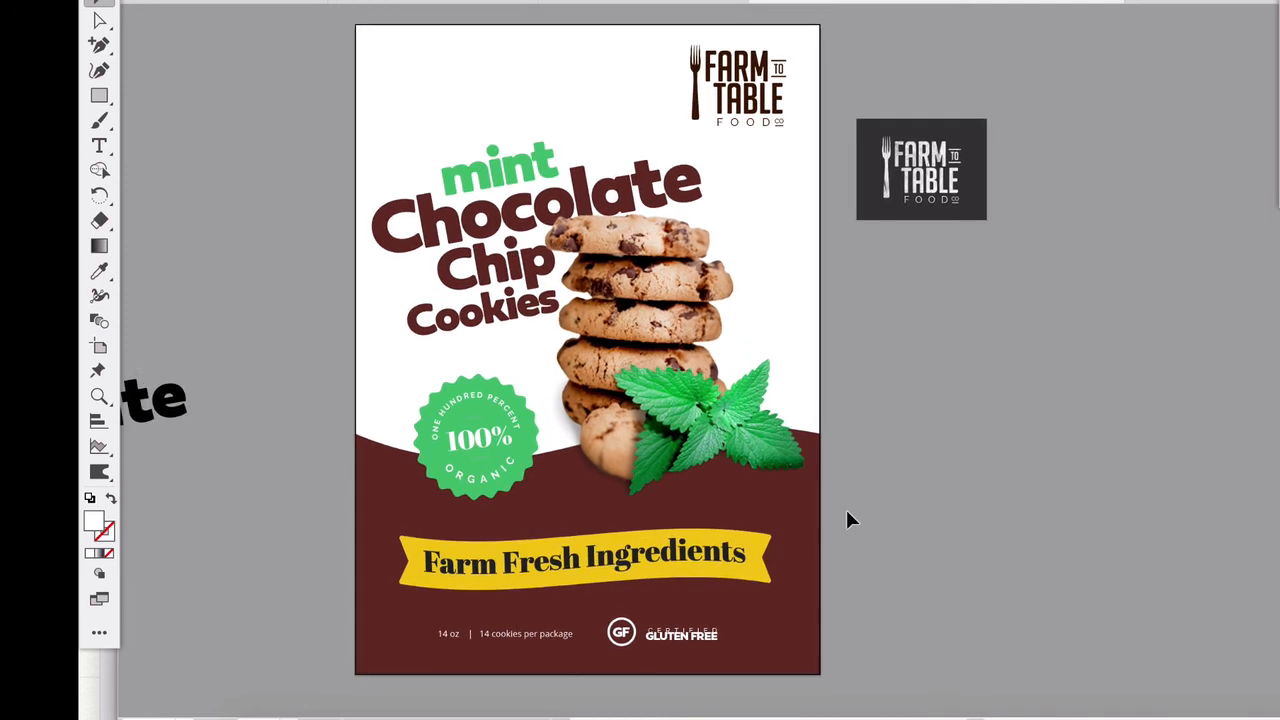
{"action": "scroll", "coordinate": [860, 511], "scroll_direction": "up", "scroll_amount": 1}
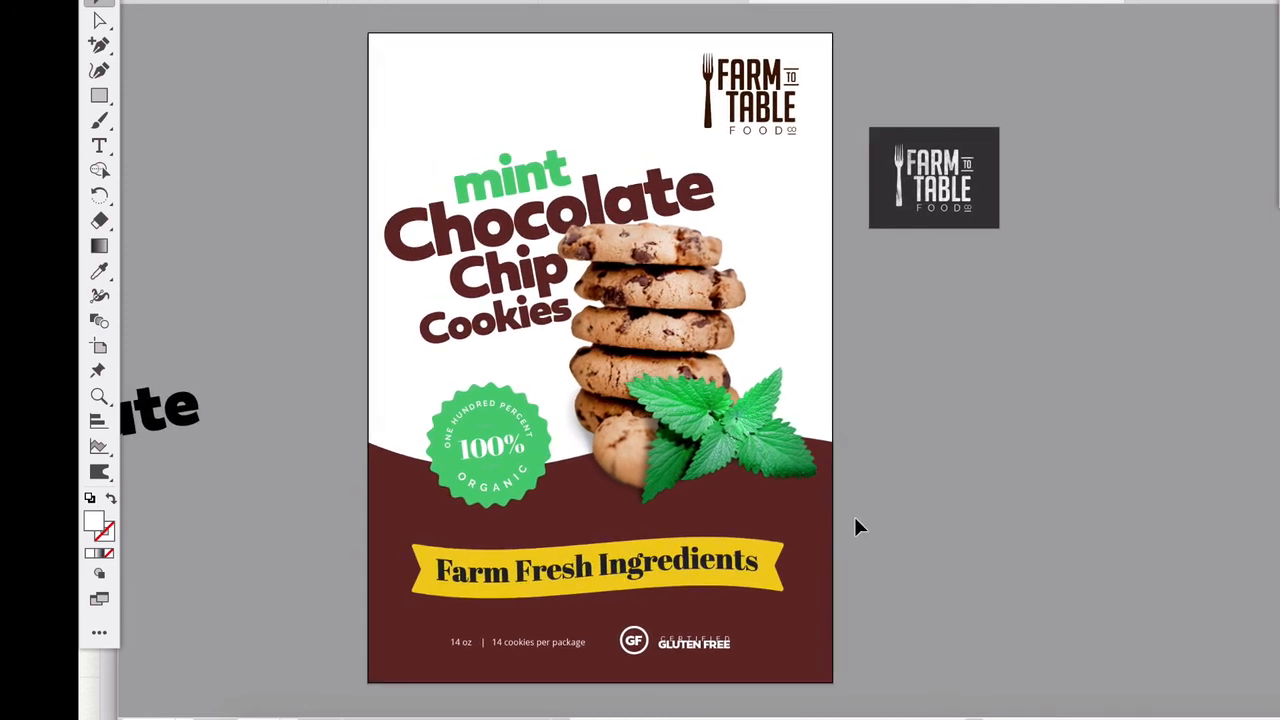
{"action": "left_click", "coordinate": [487, 467]}
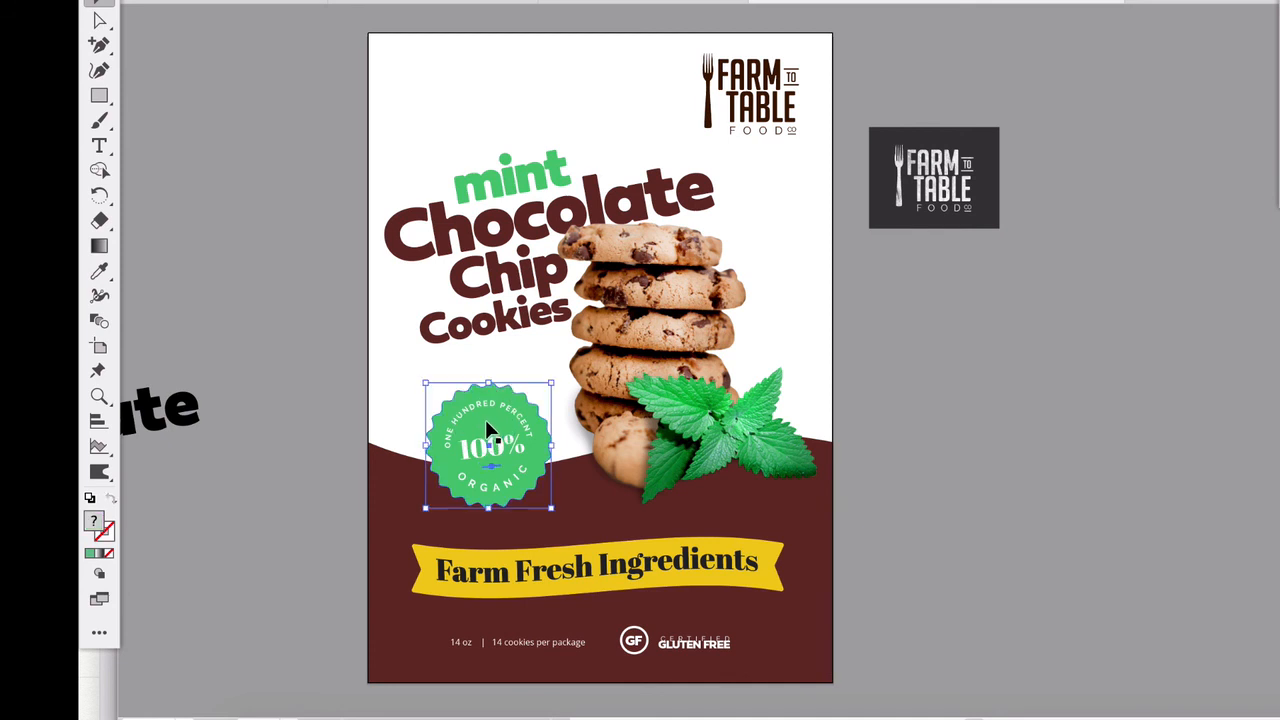
{"action": "left_click", "coordinate": [544, 444], "text": "shift"}
{"action": "double_click", "coordinate": [96, 522]}
{"action": "left_click_drag", "start_coordinate": [797, 350], "coordinate": [786, 340]}
{"action": "left_click", "coordinate": [1257, 352]}
{"action": "left_click", "coordinate": [1095, 322]}
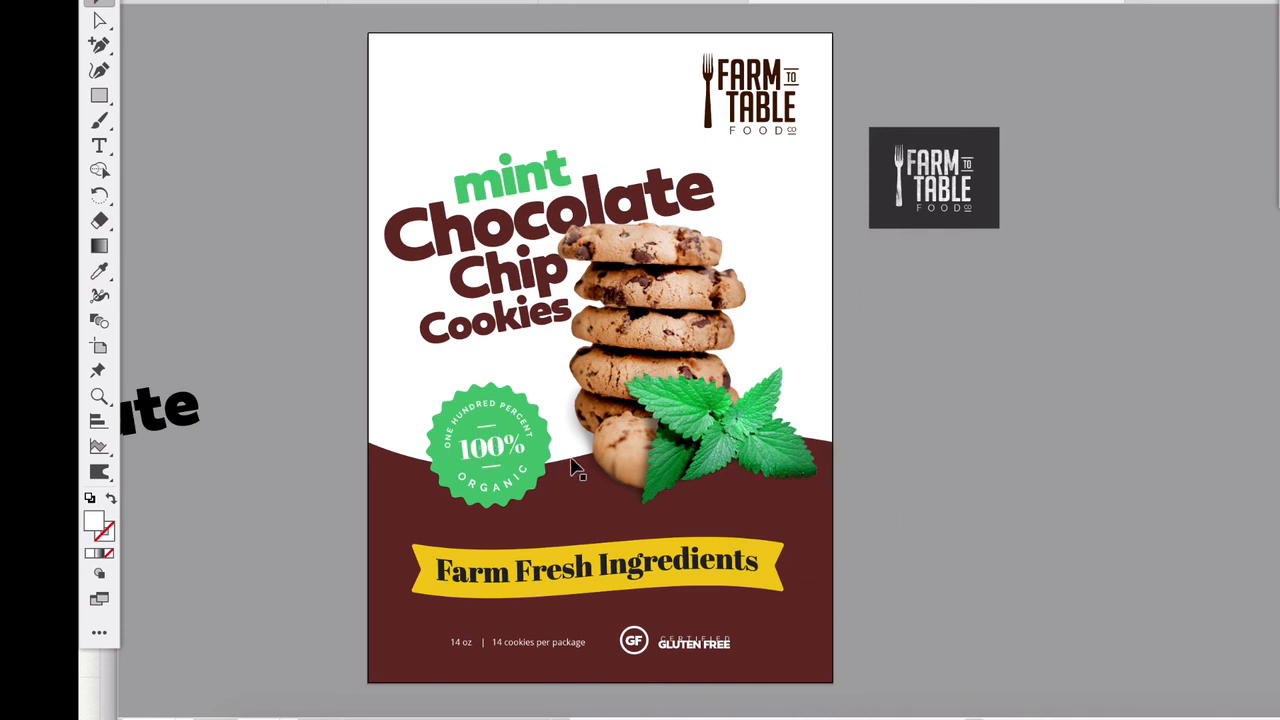
- Fill the "Farm Fresh Ingredients" text with the maroon sampled from the background shape
{"action": "left_click", "coordinate": [620, 572]}
{"action": "key", "text": "i"}
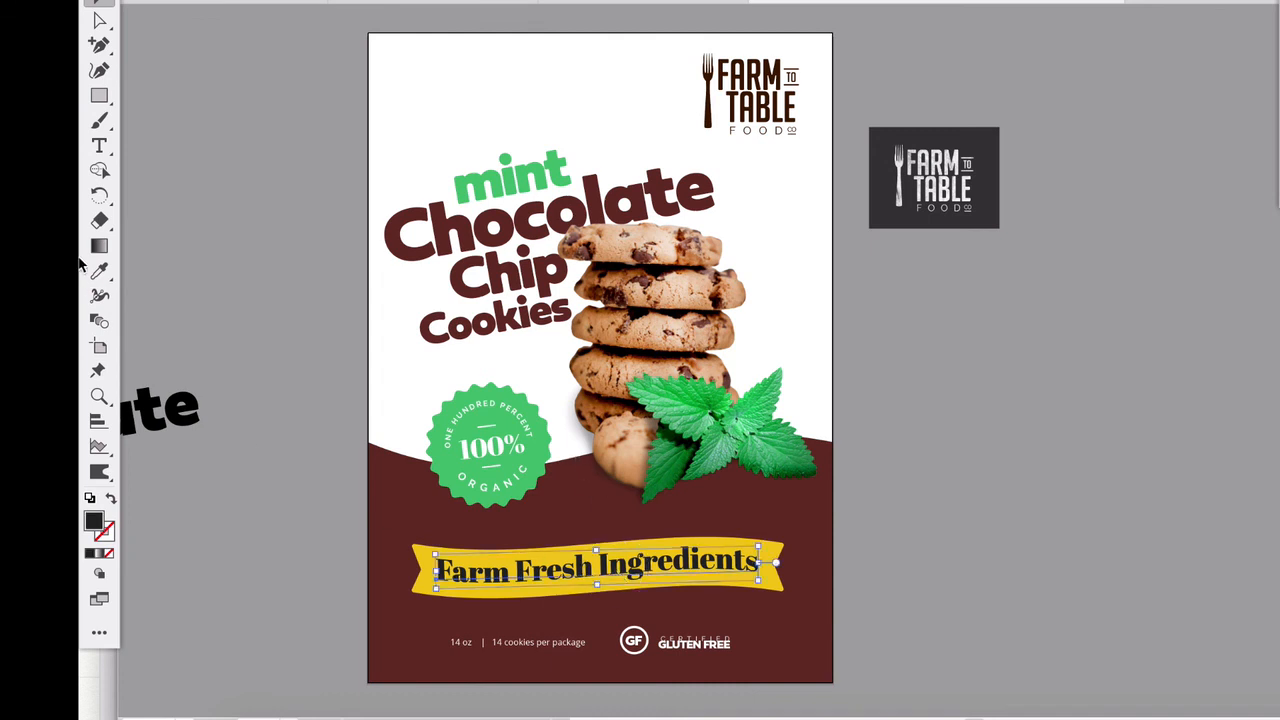
{"action": "left_click", "coordinate": [410, 500]}
{"action": "left_click", "coordinate": [99, 8]}
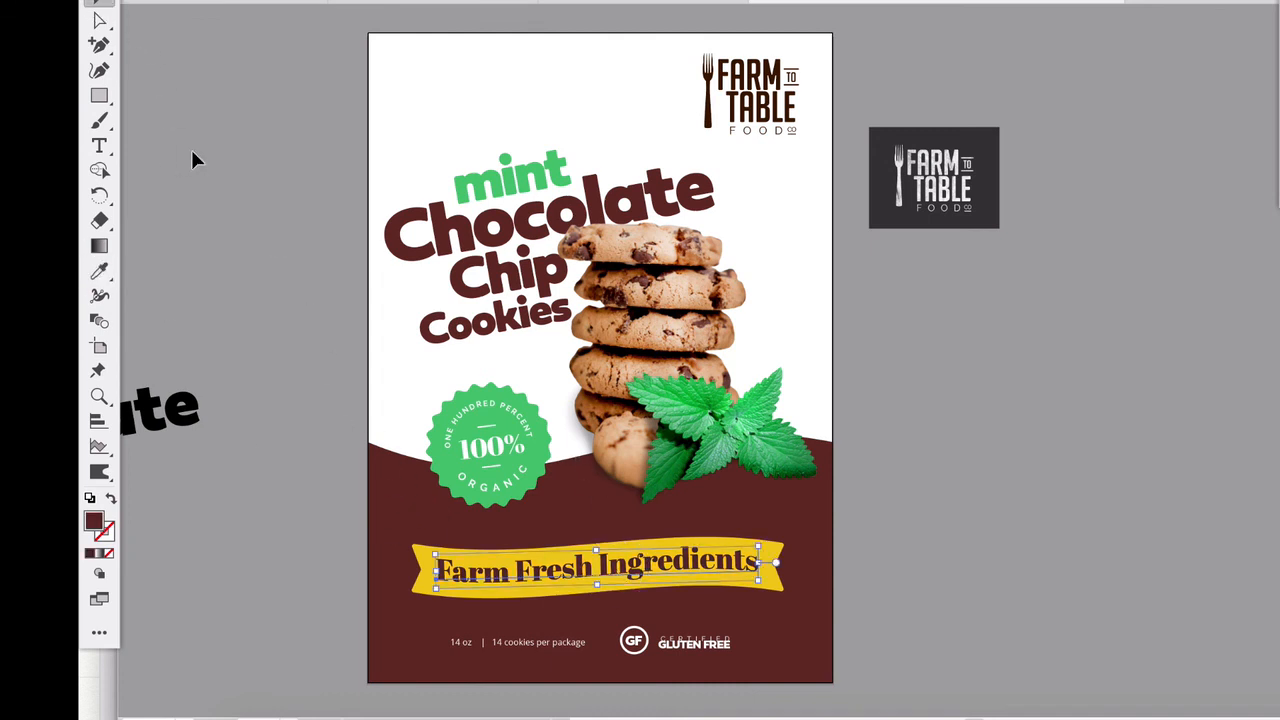
{"action": "left_click", "coordinate": [200, 170]}
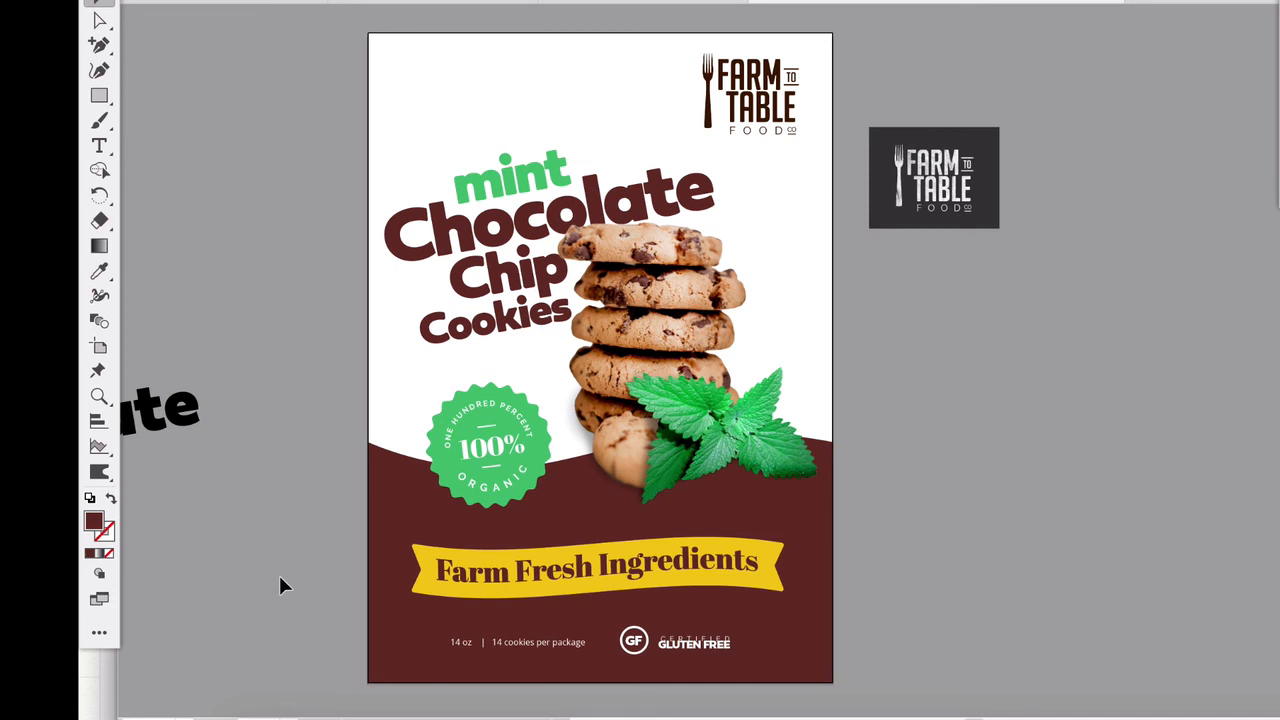